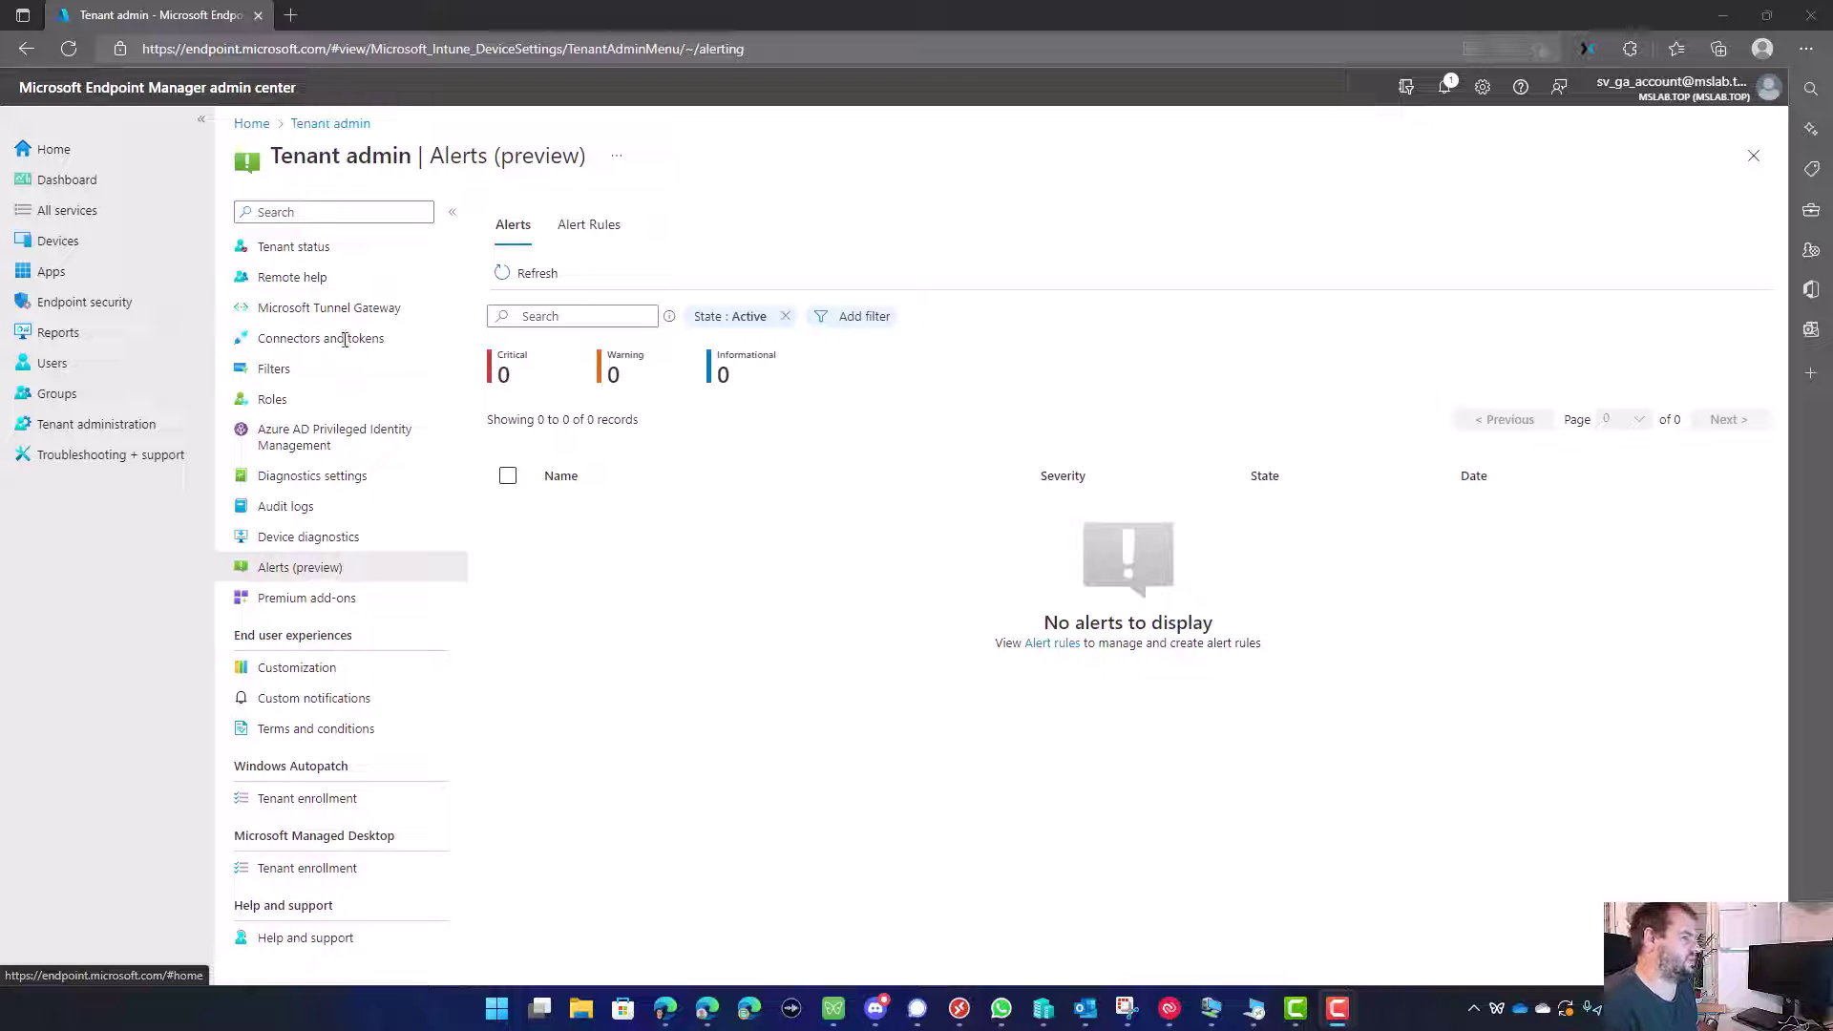
Step: Go to Tenant administration > Alerts (preview) and show the Alert Rules tab
left_click(169, 437)
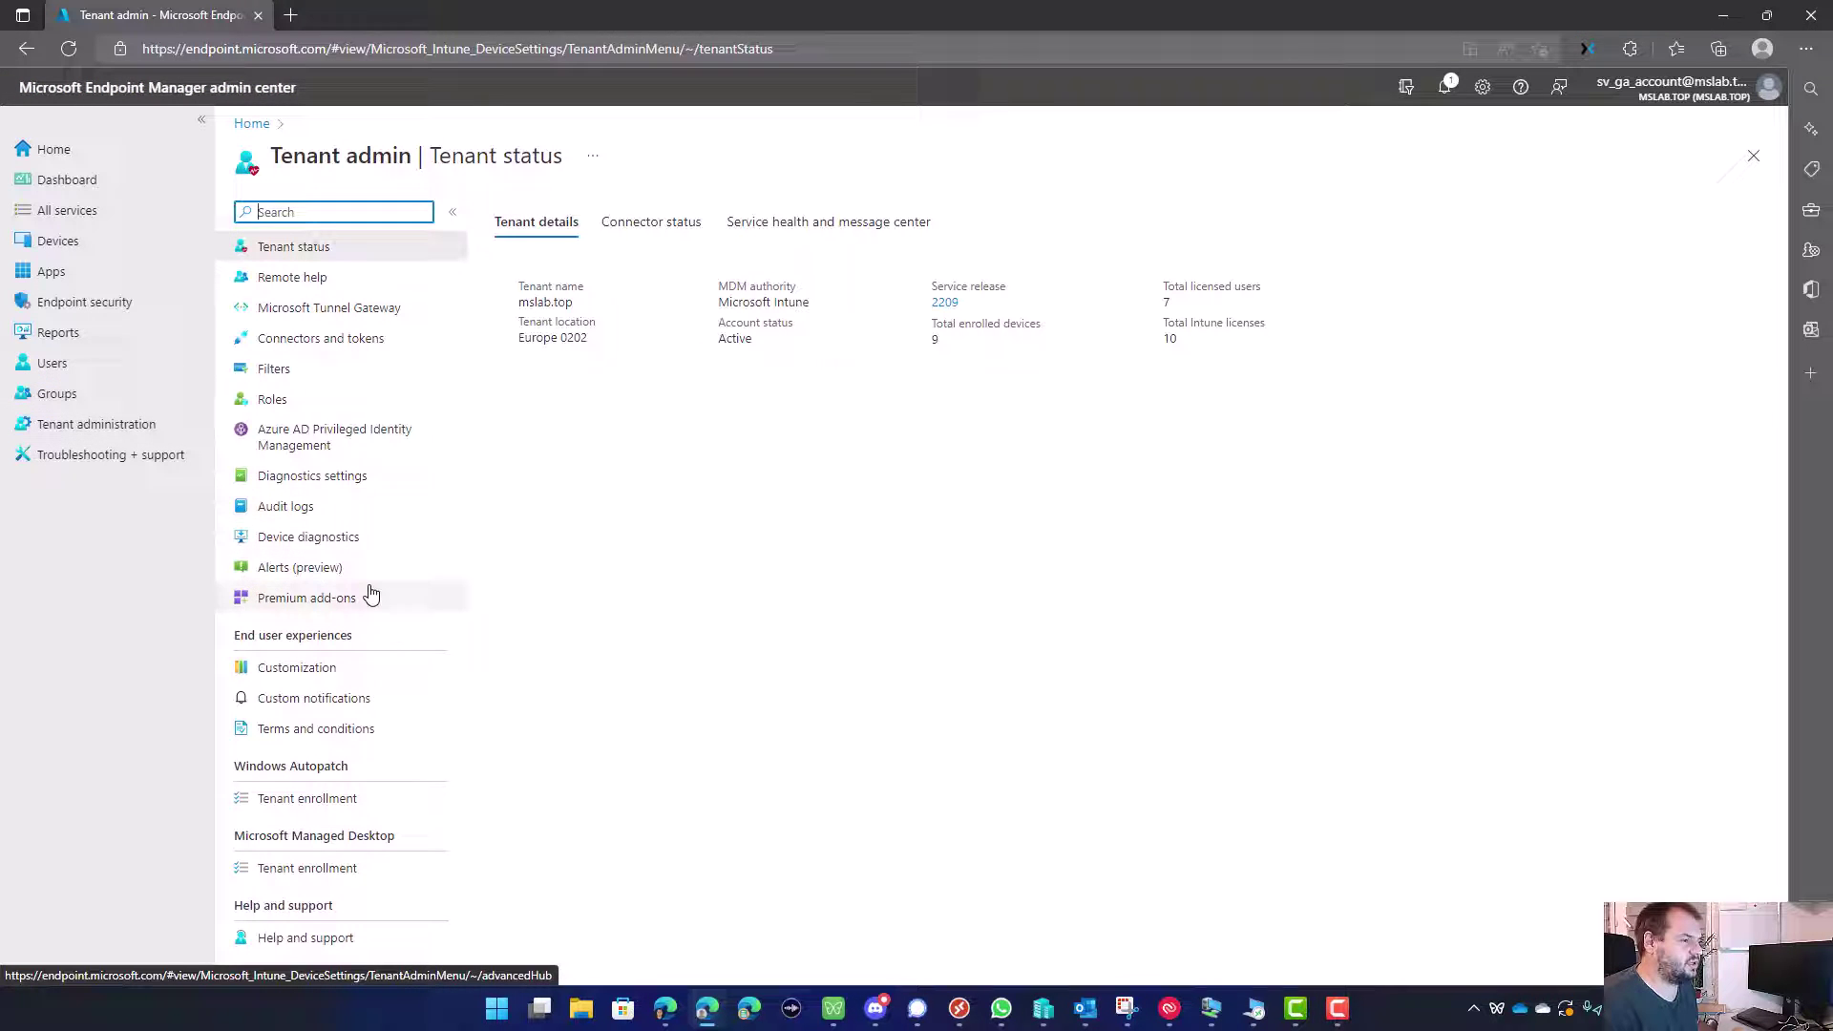
left_click(316, 577)
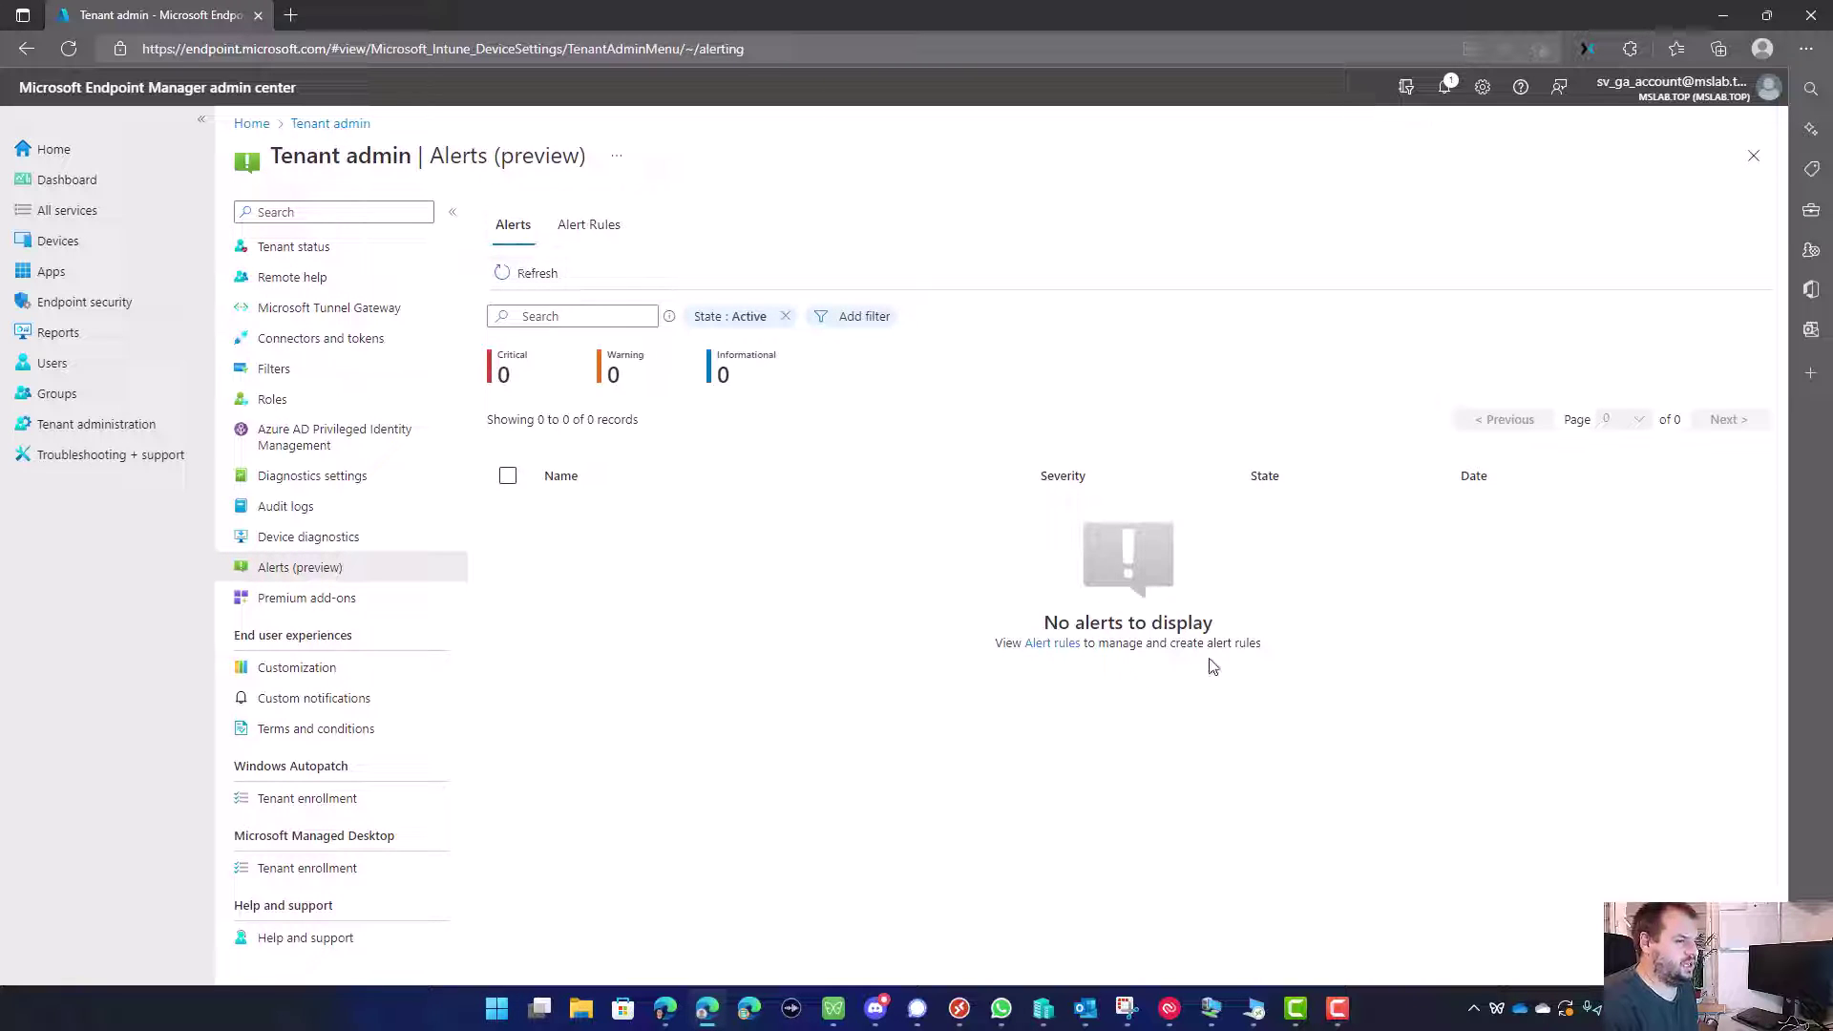
left_click_drag(1211, 664, 1310, 667)
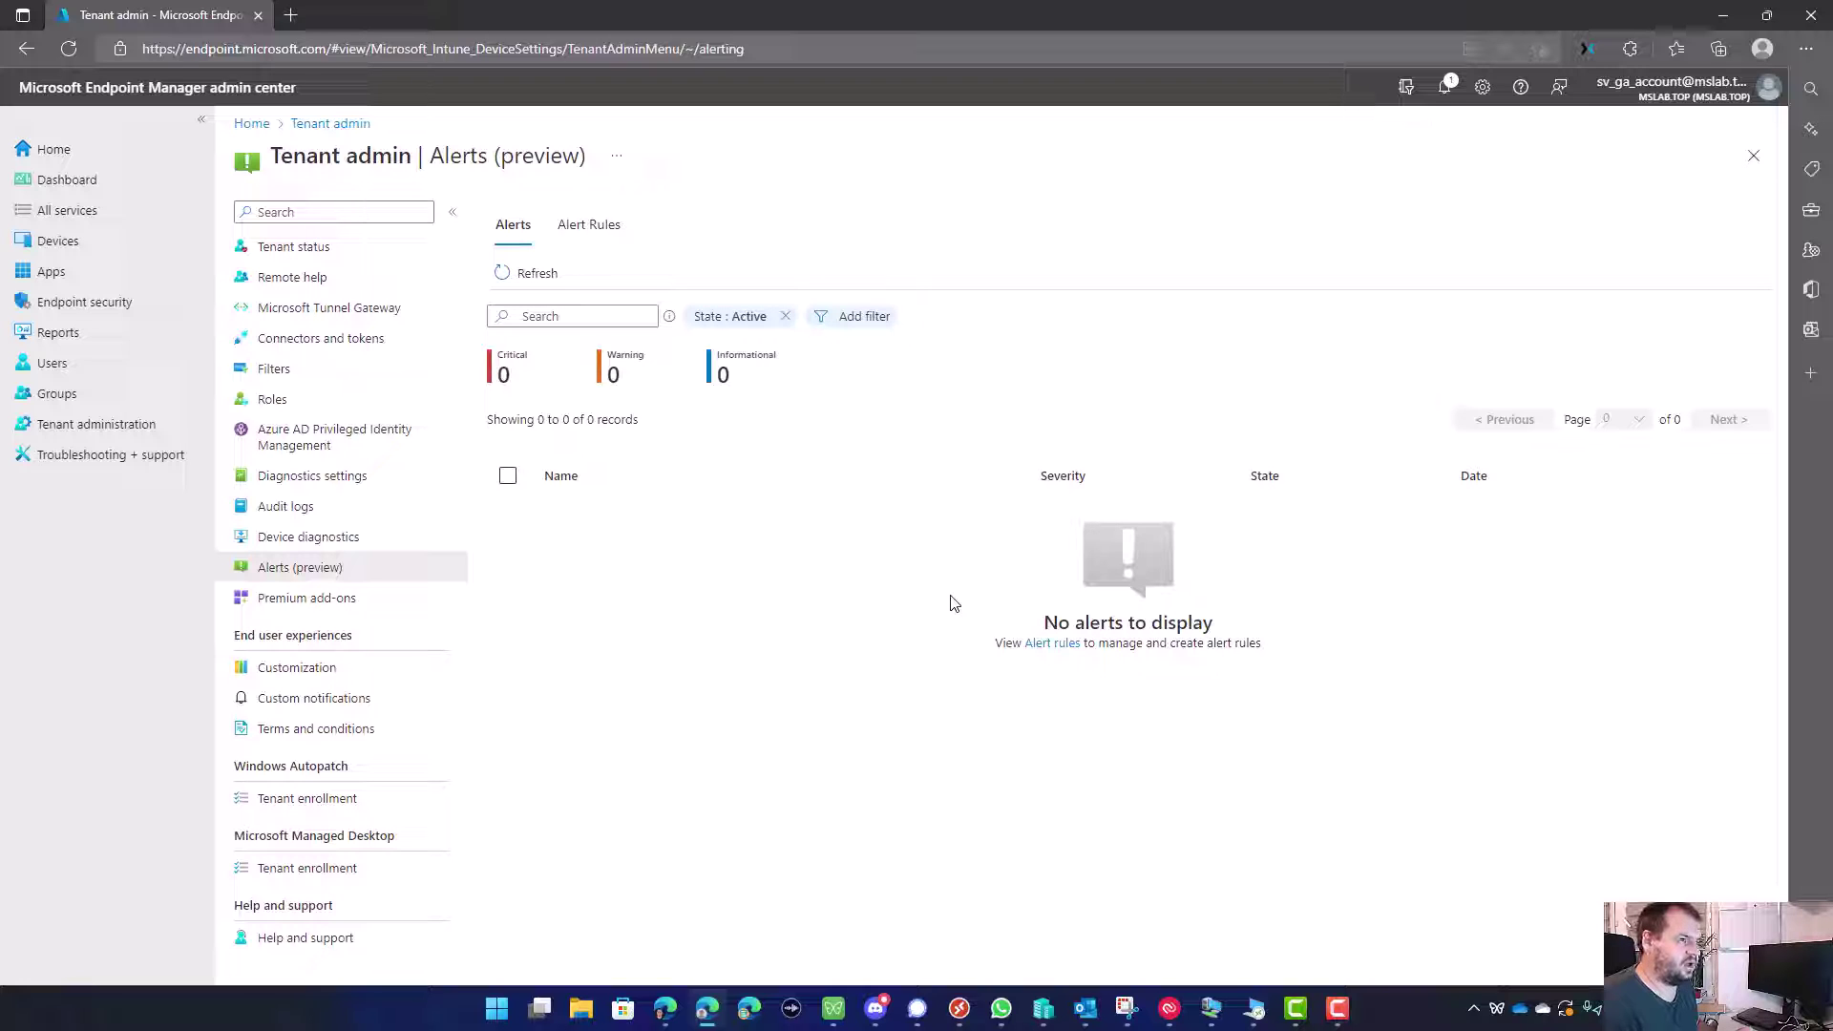
left_click(587, 231)
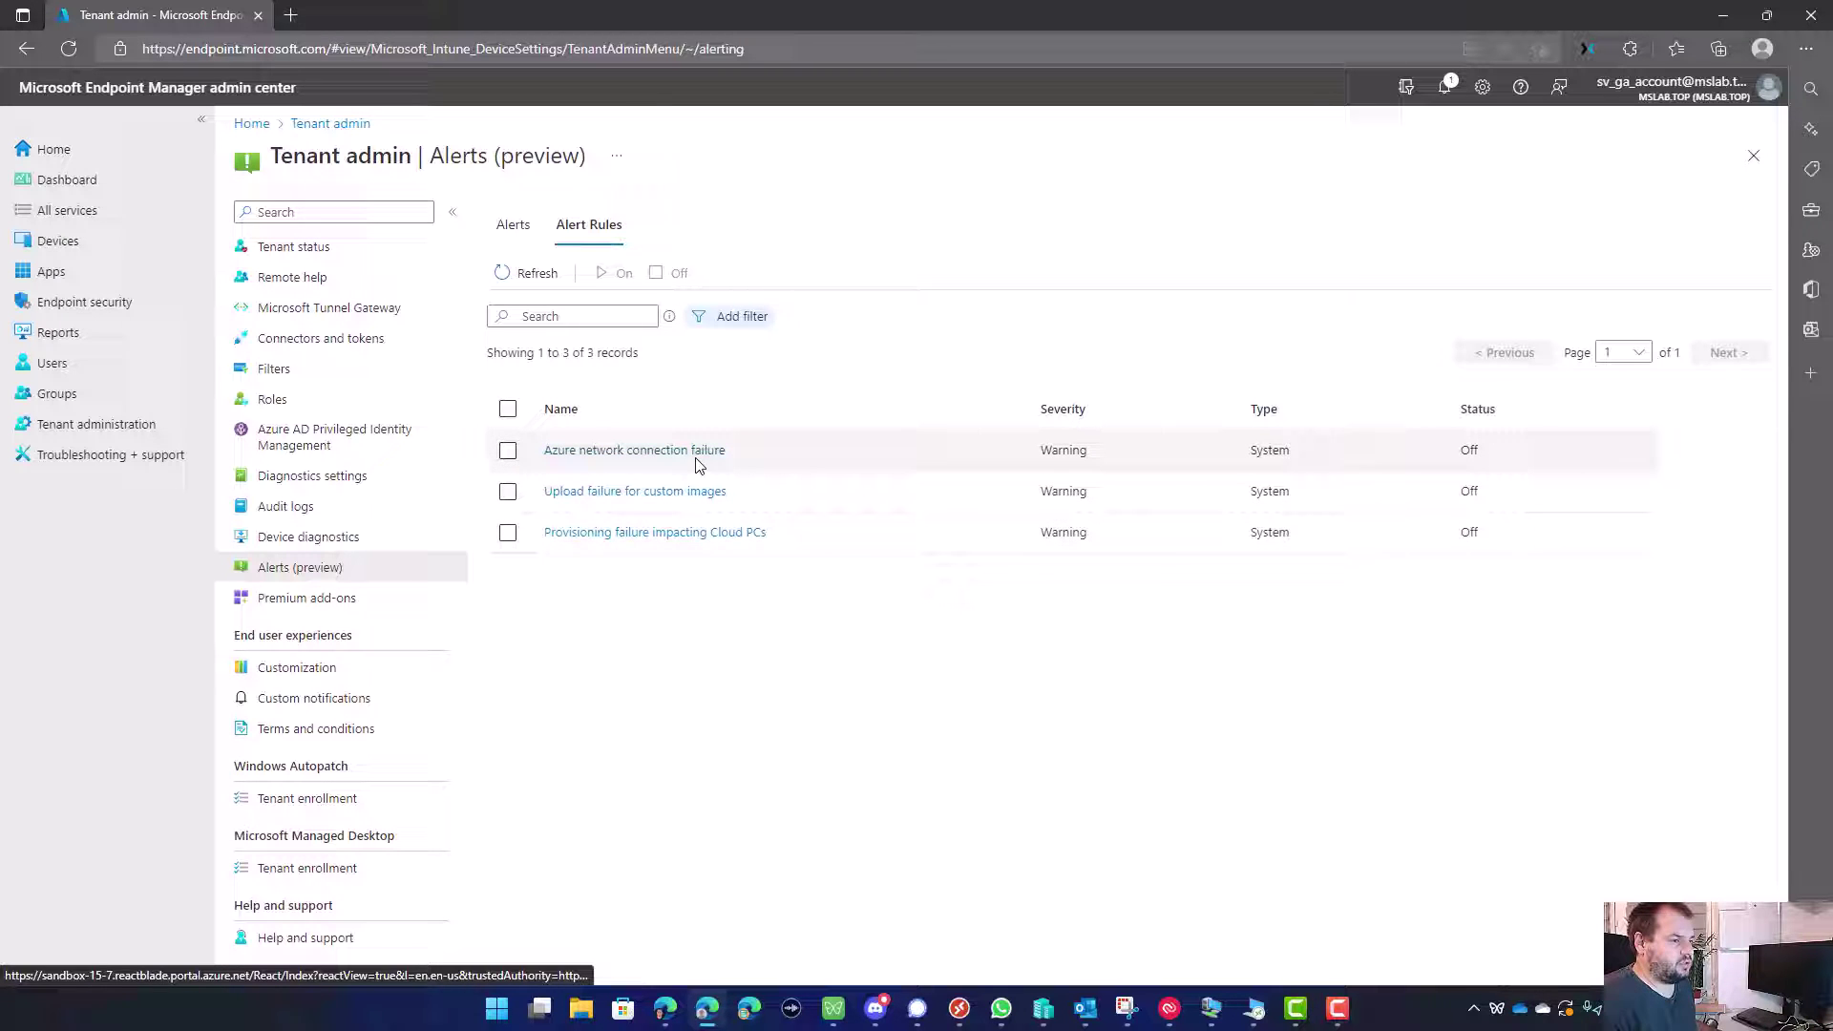
Step: Open the Azure network connection failure rule and set its threshold to 1 instance
left_click(573, 464)
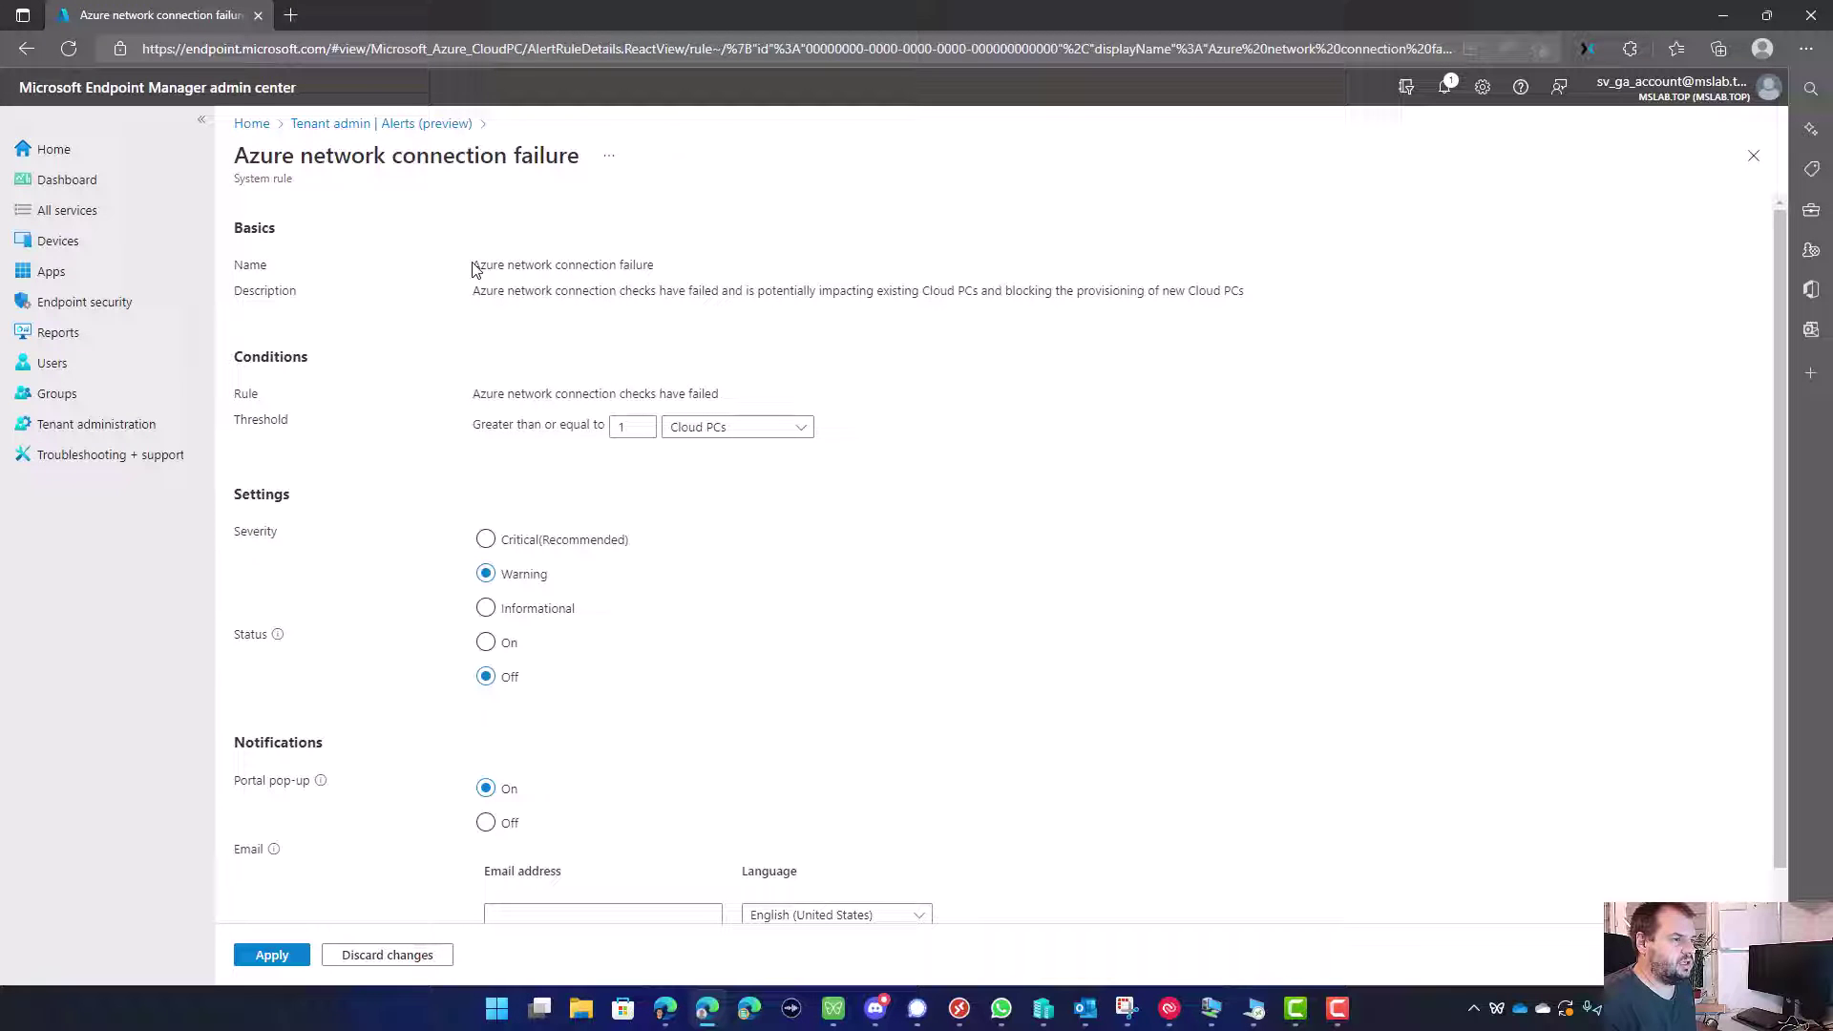
left_click_drag(473, 269, 1037, 294)
left_click(455, 422)
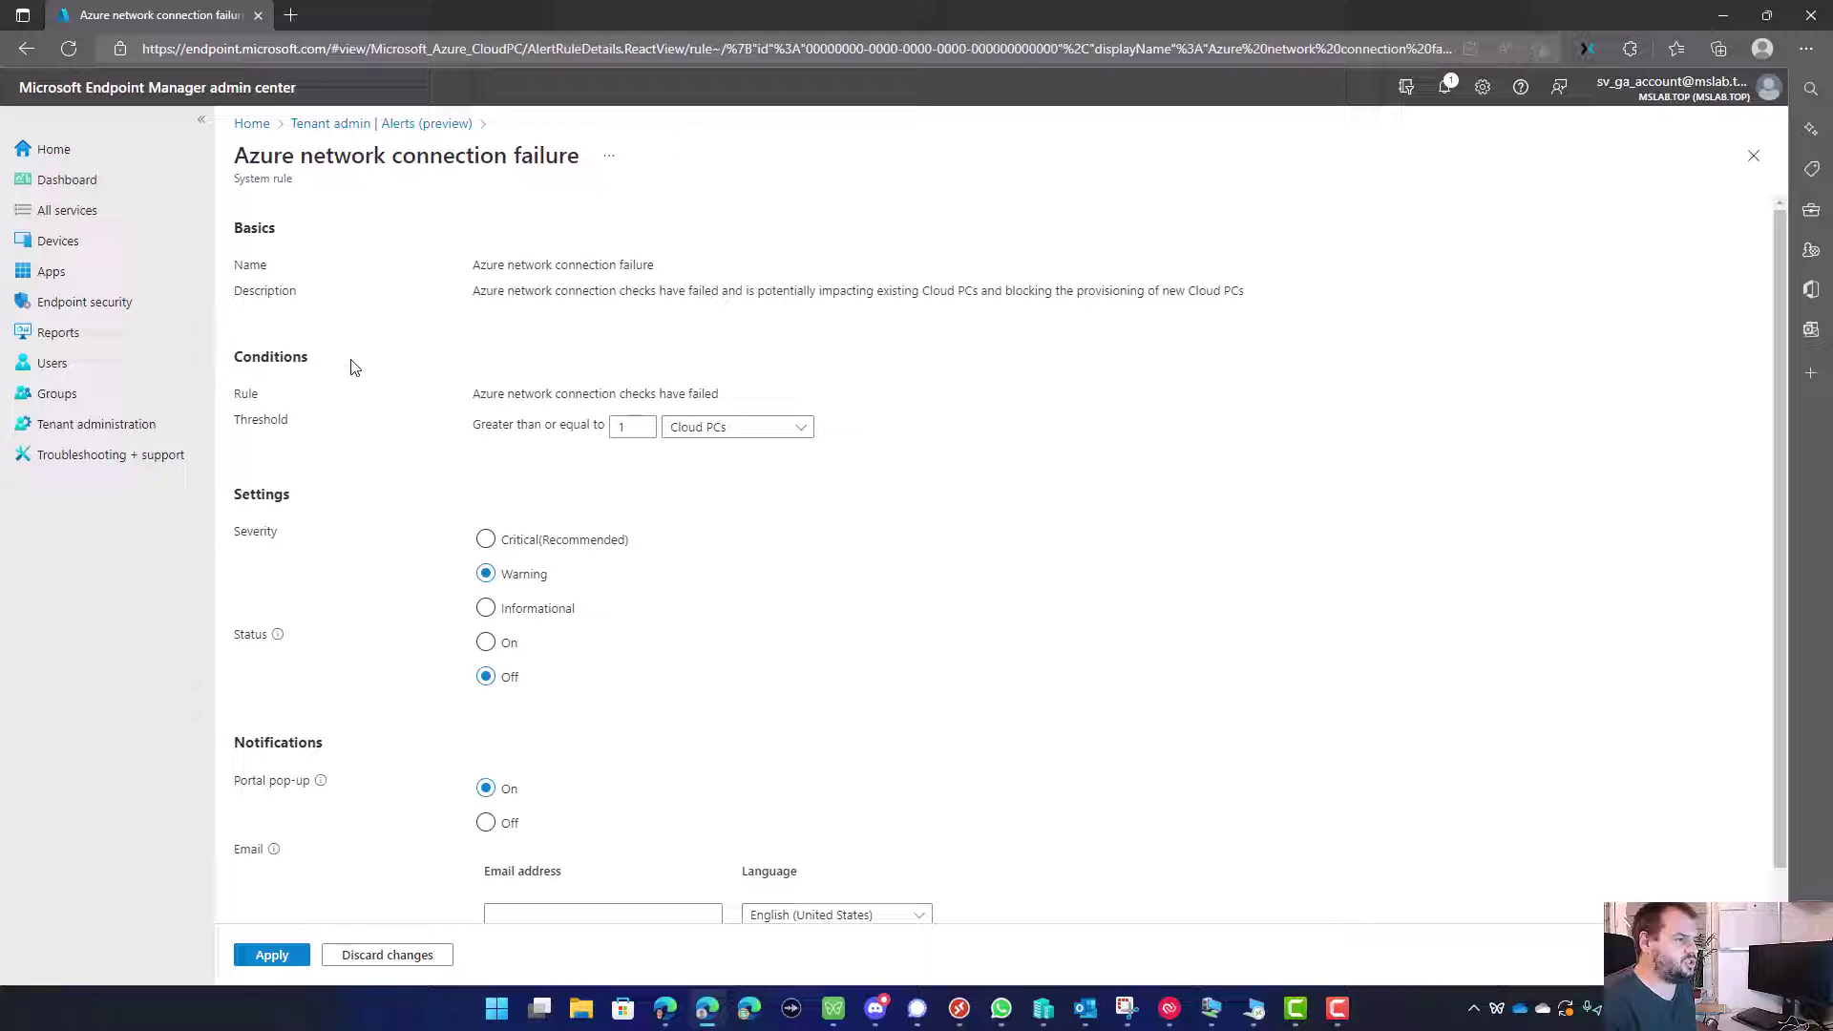
left_click_drag(234, 399, 336, 406)
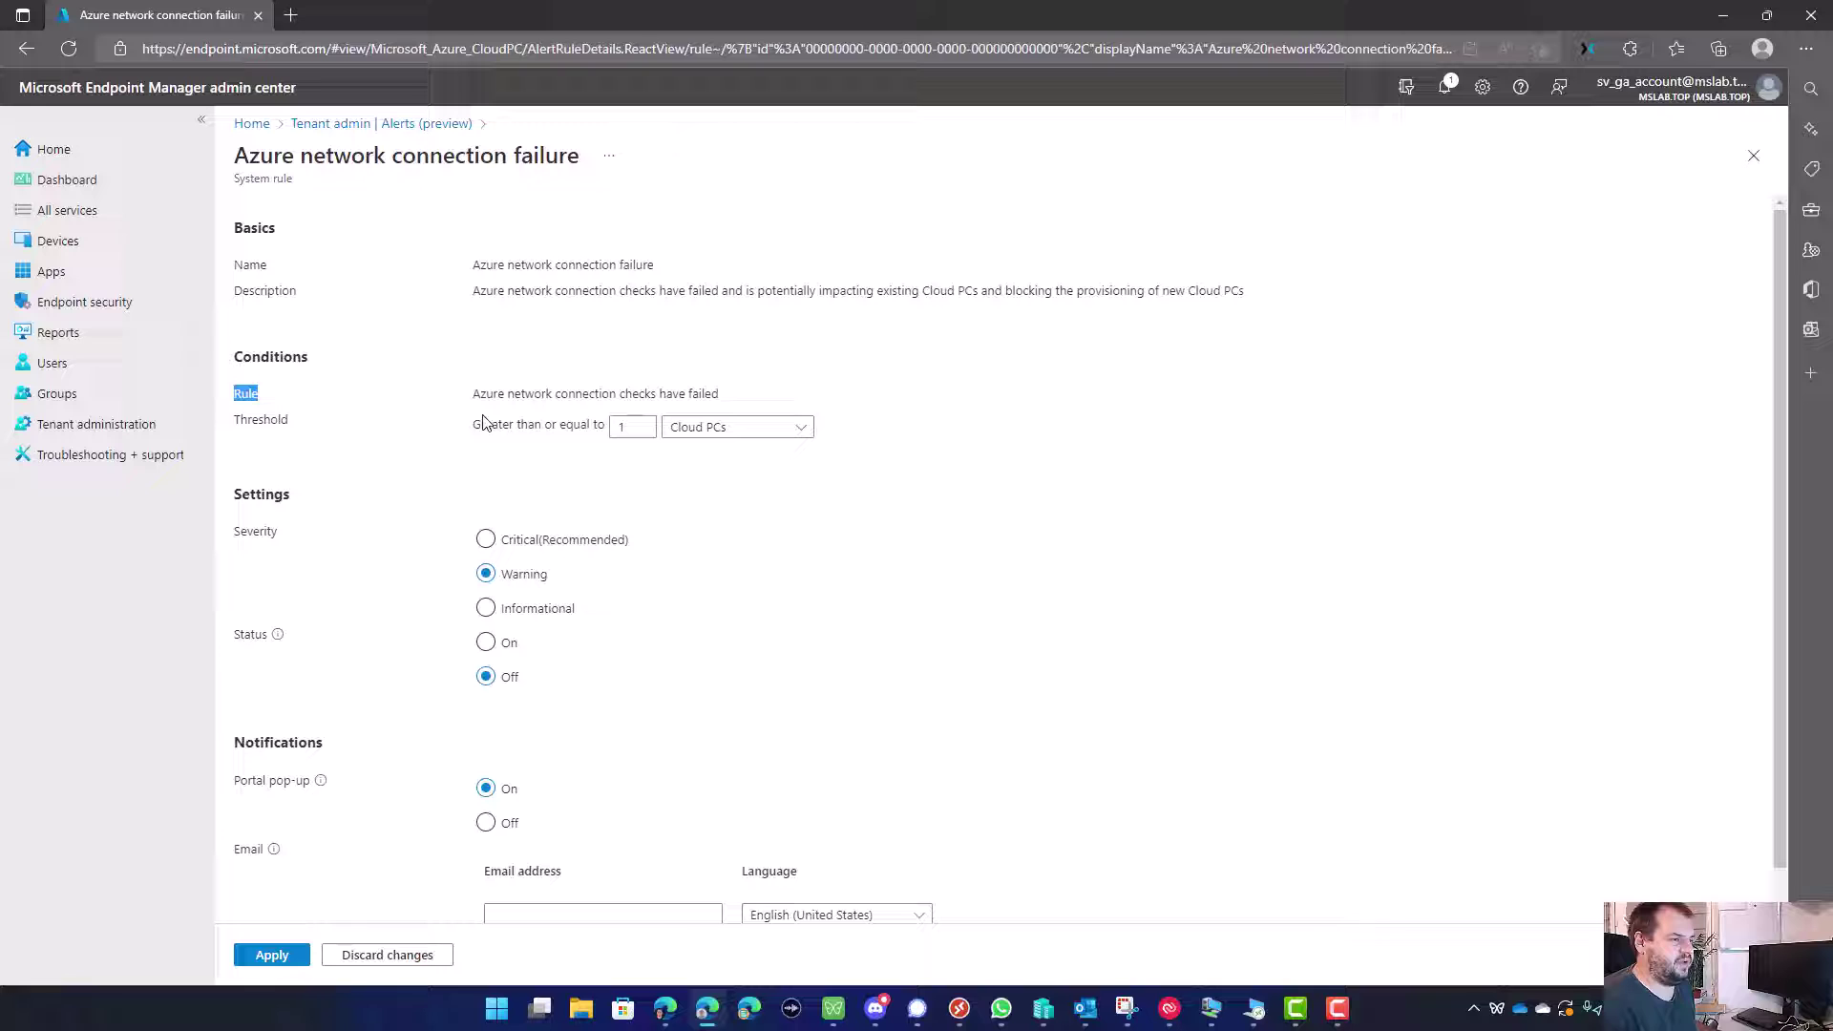
left_click(483, 423)
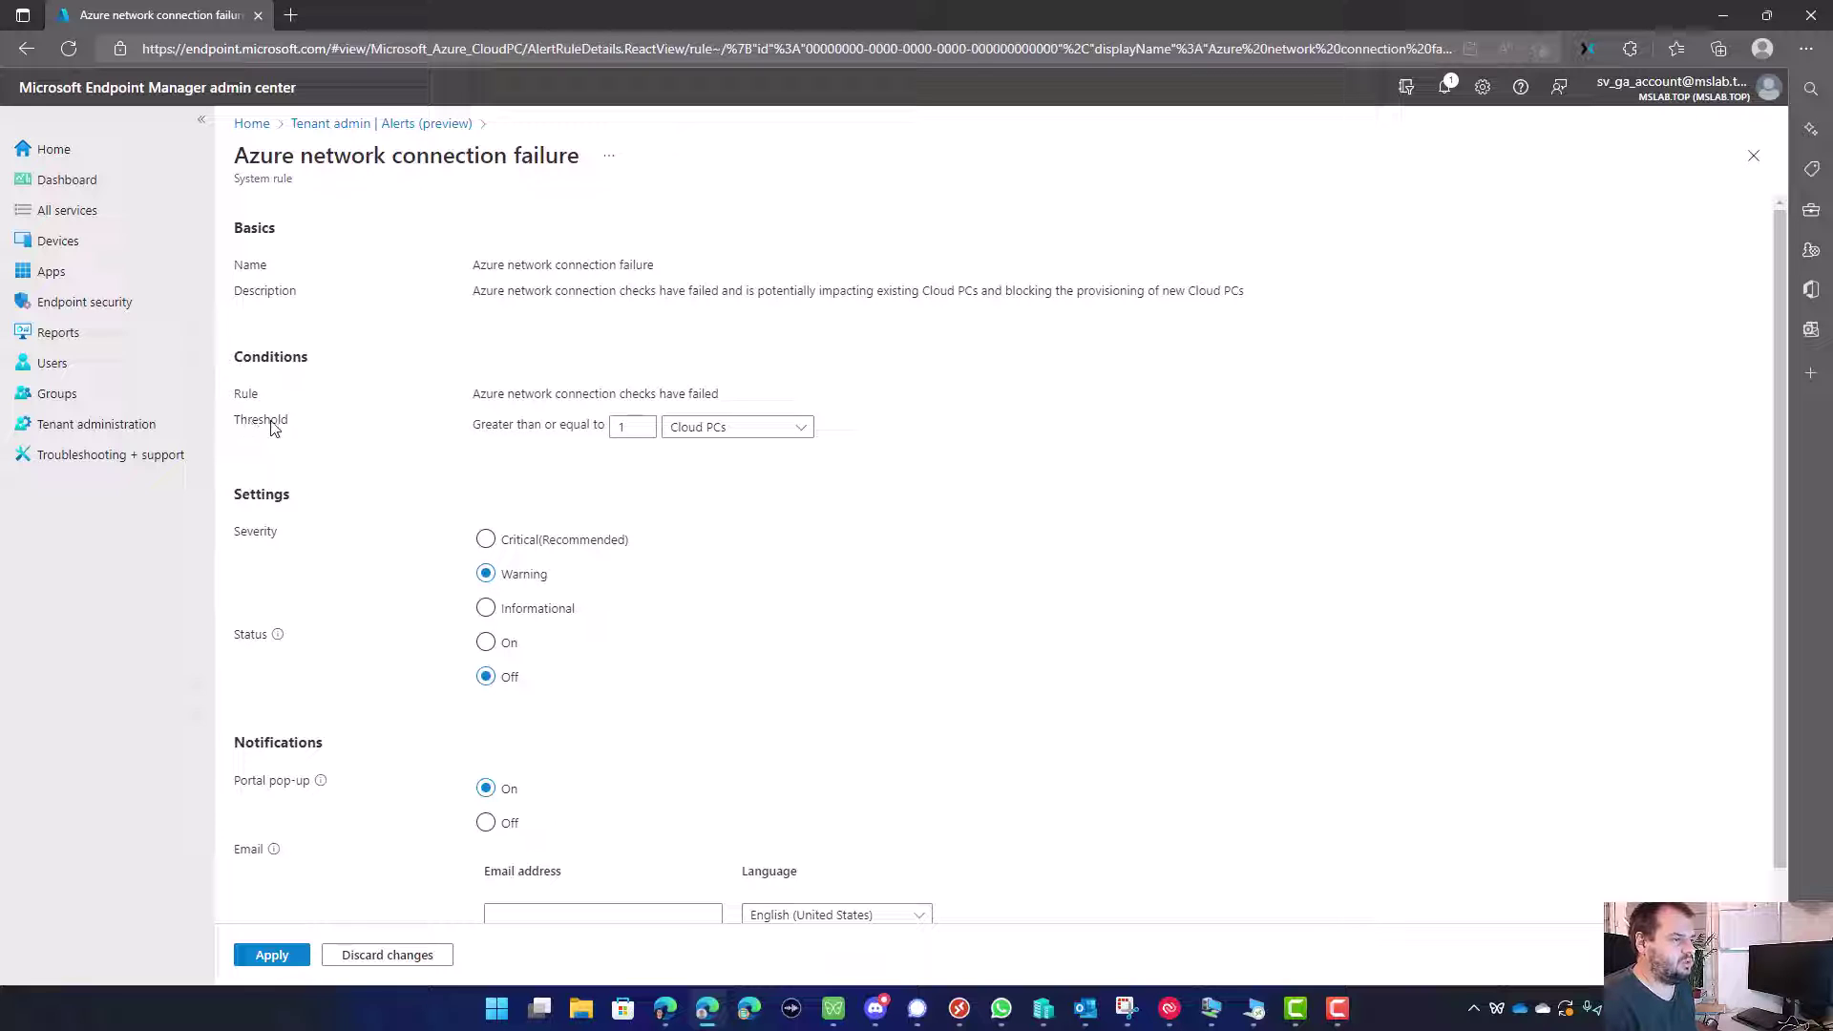
double_click(612, 431)
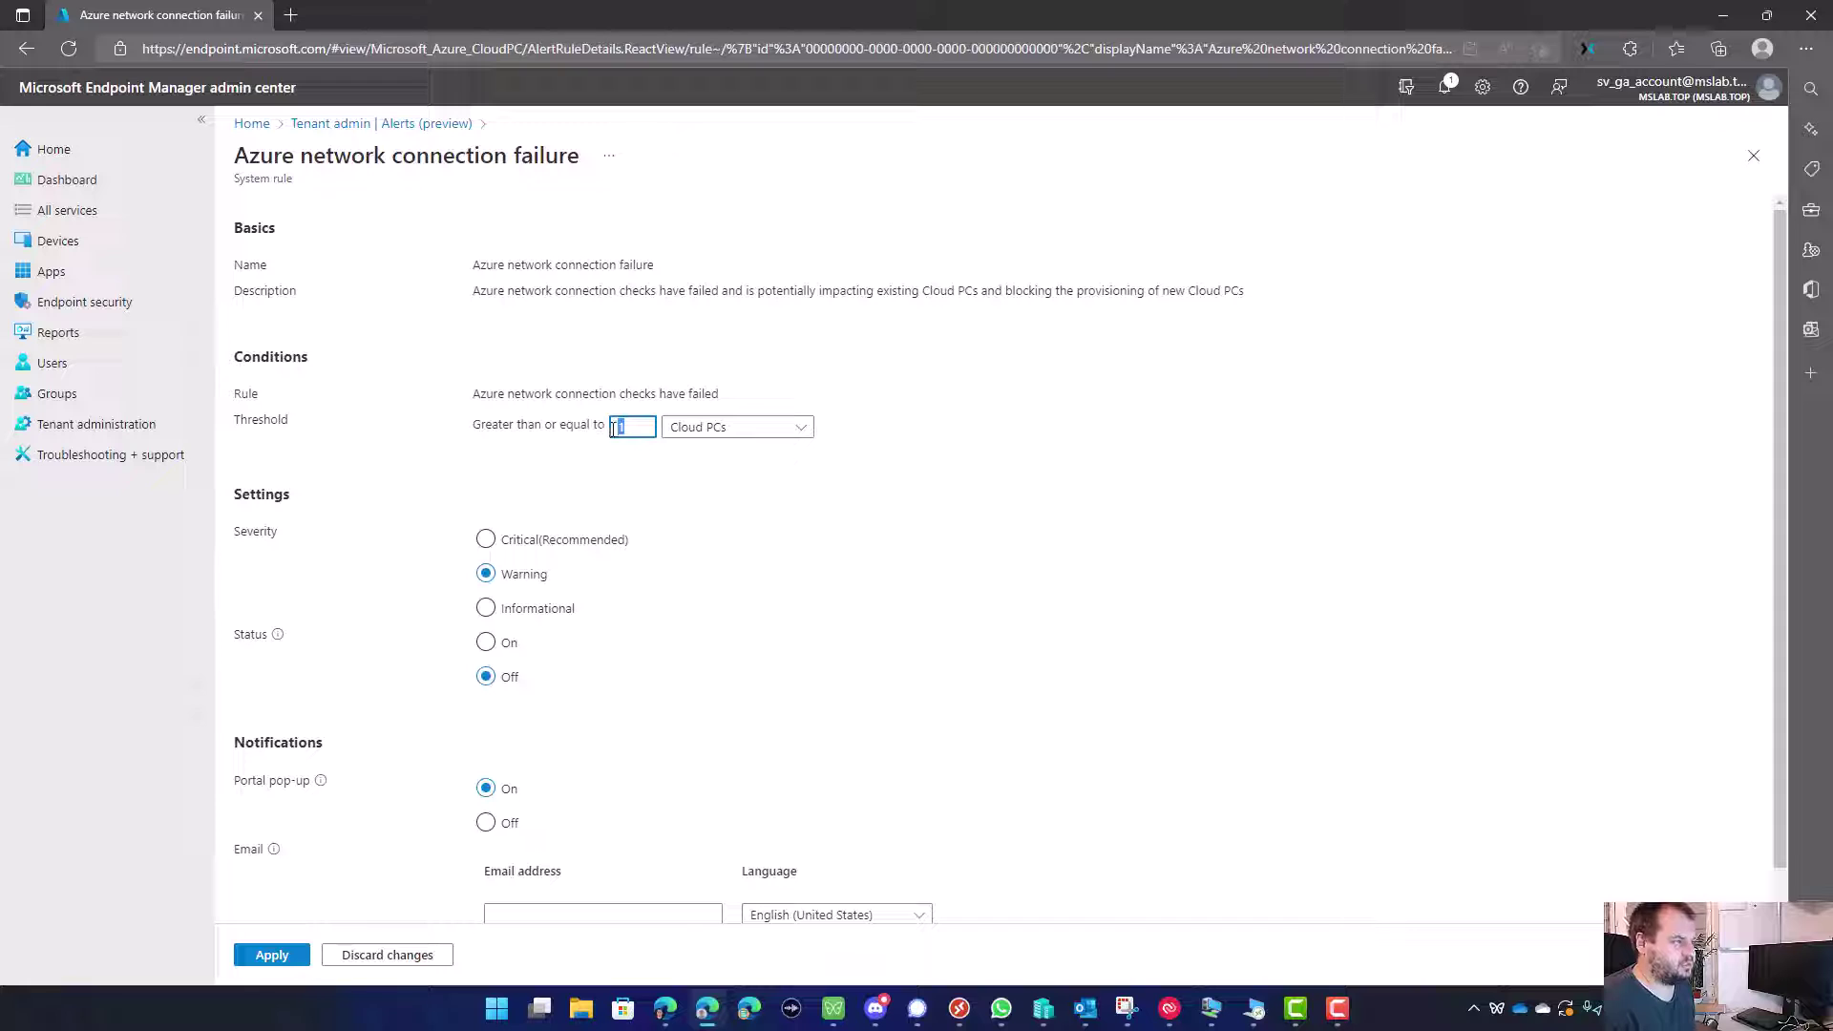
left_click(720, 429)
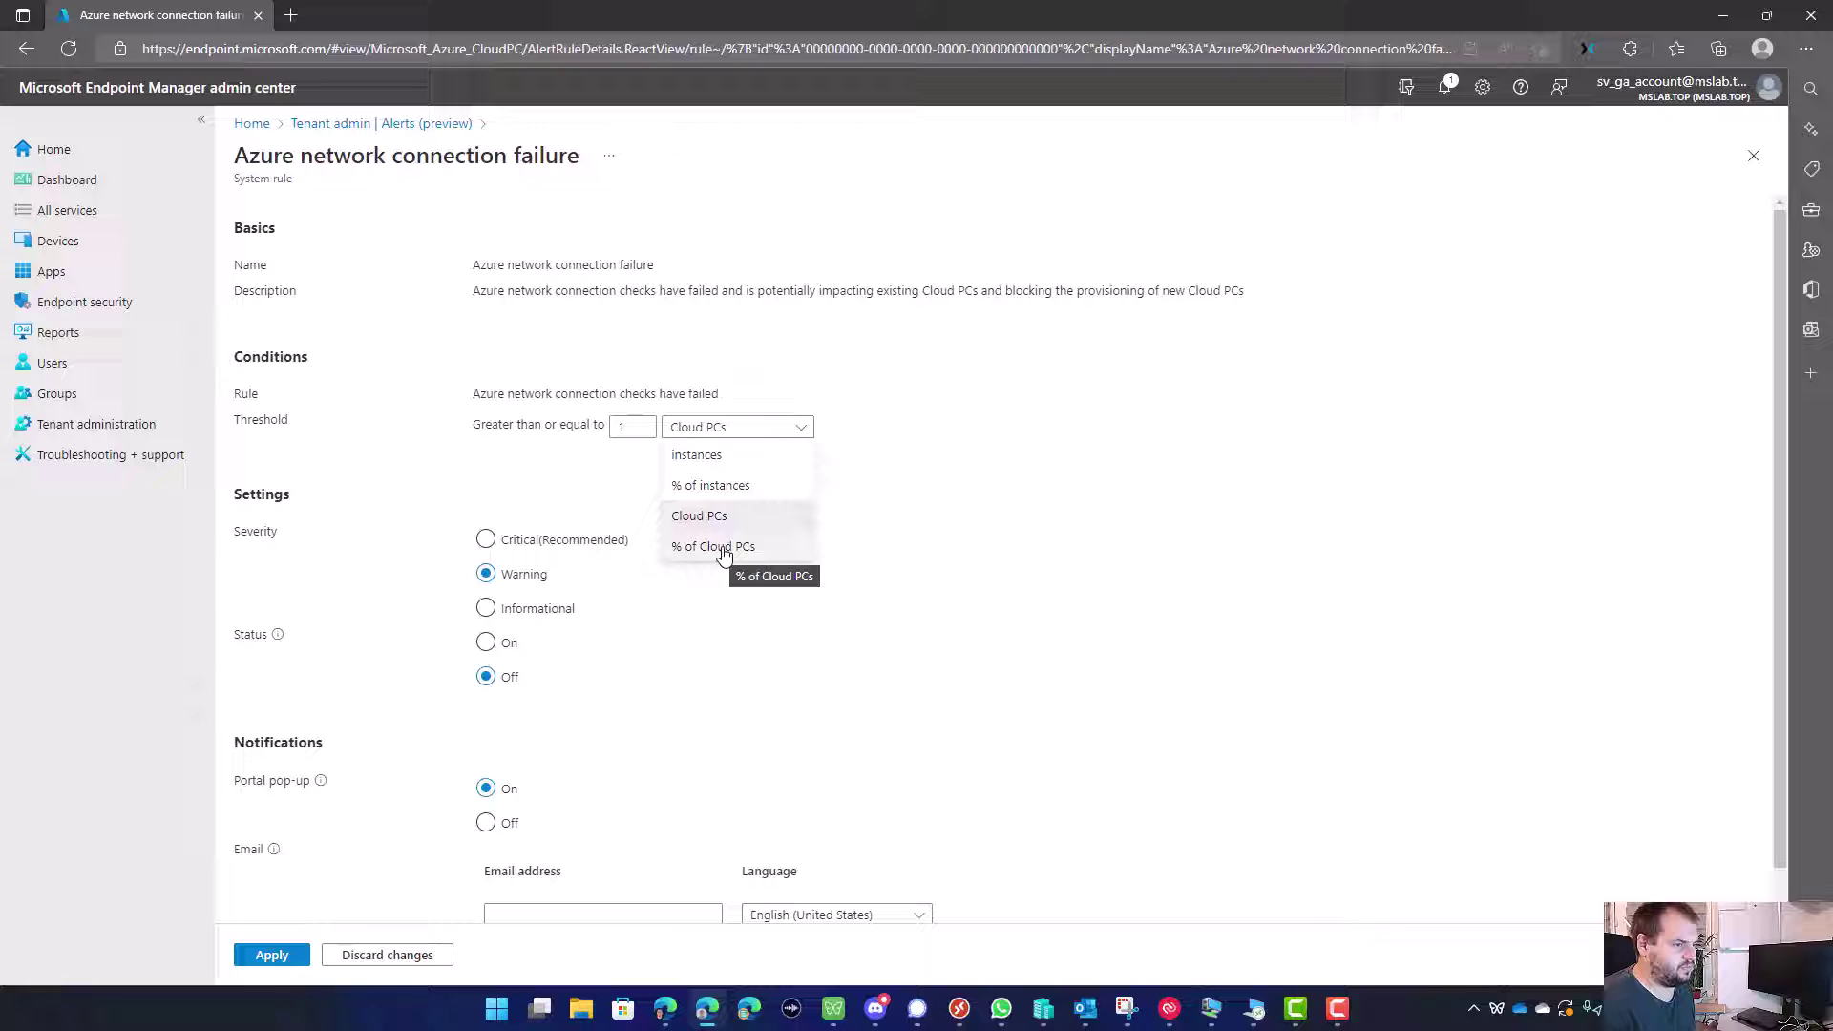
left_click(726, 516)
left_click(740, 427)
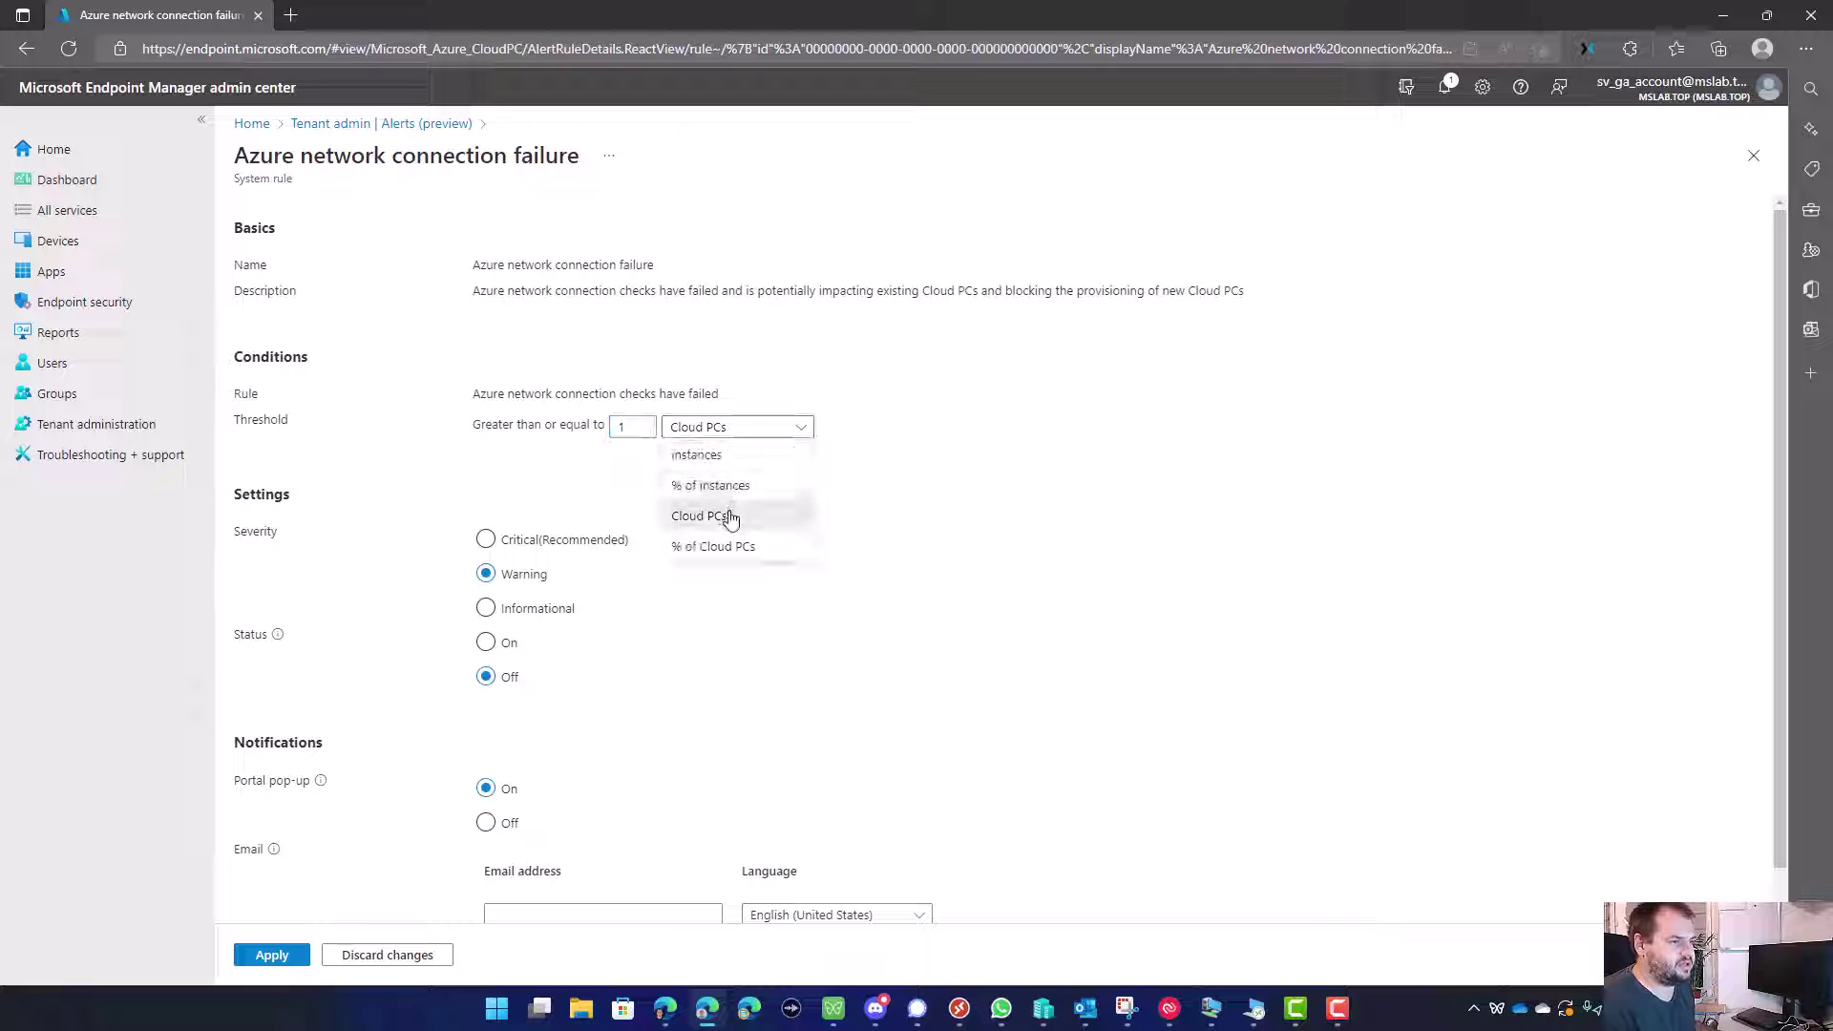
left_click(718, 455)
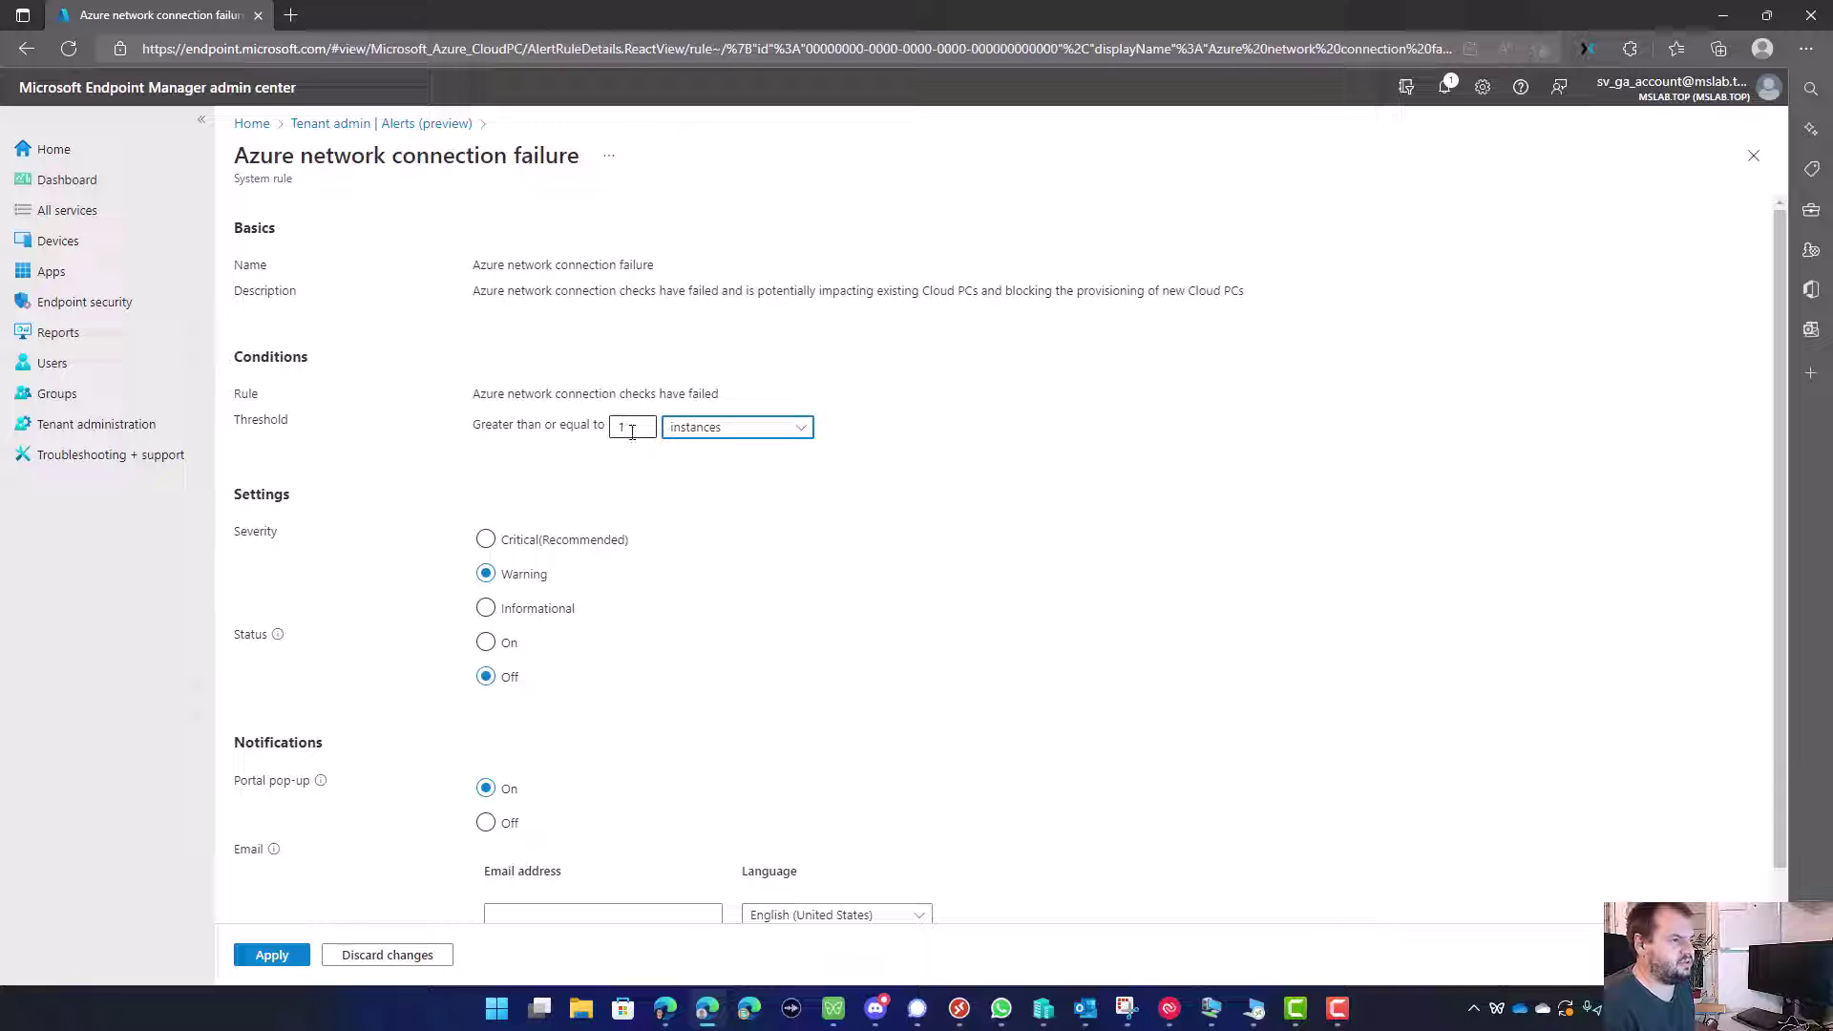
left_click(696, 429)
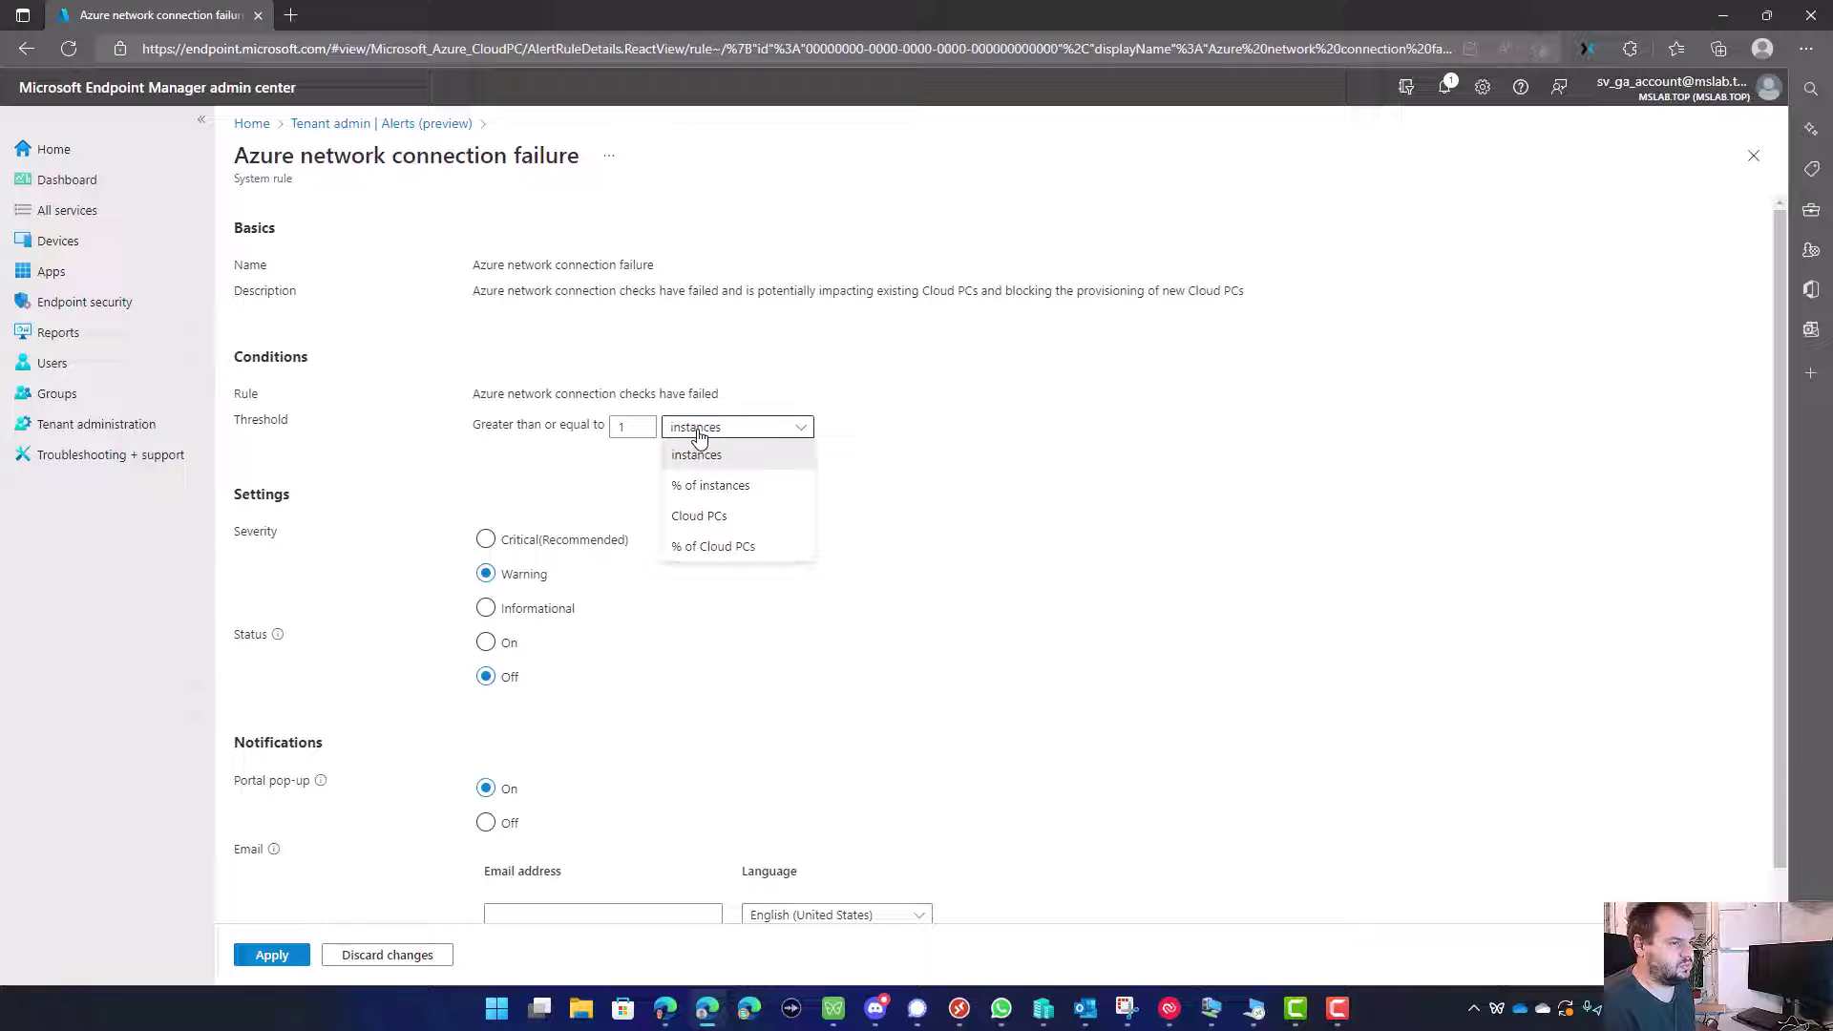
left_click(629, 431)
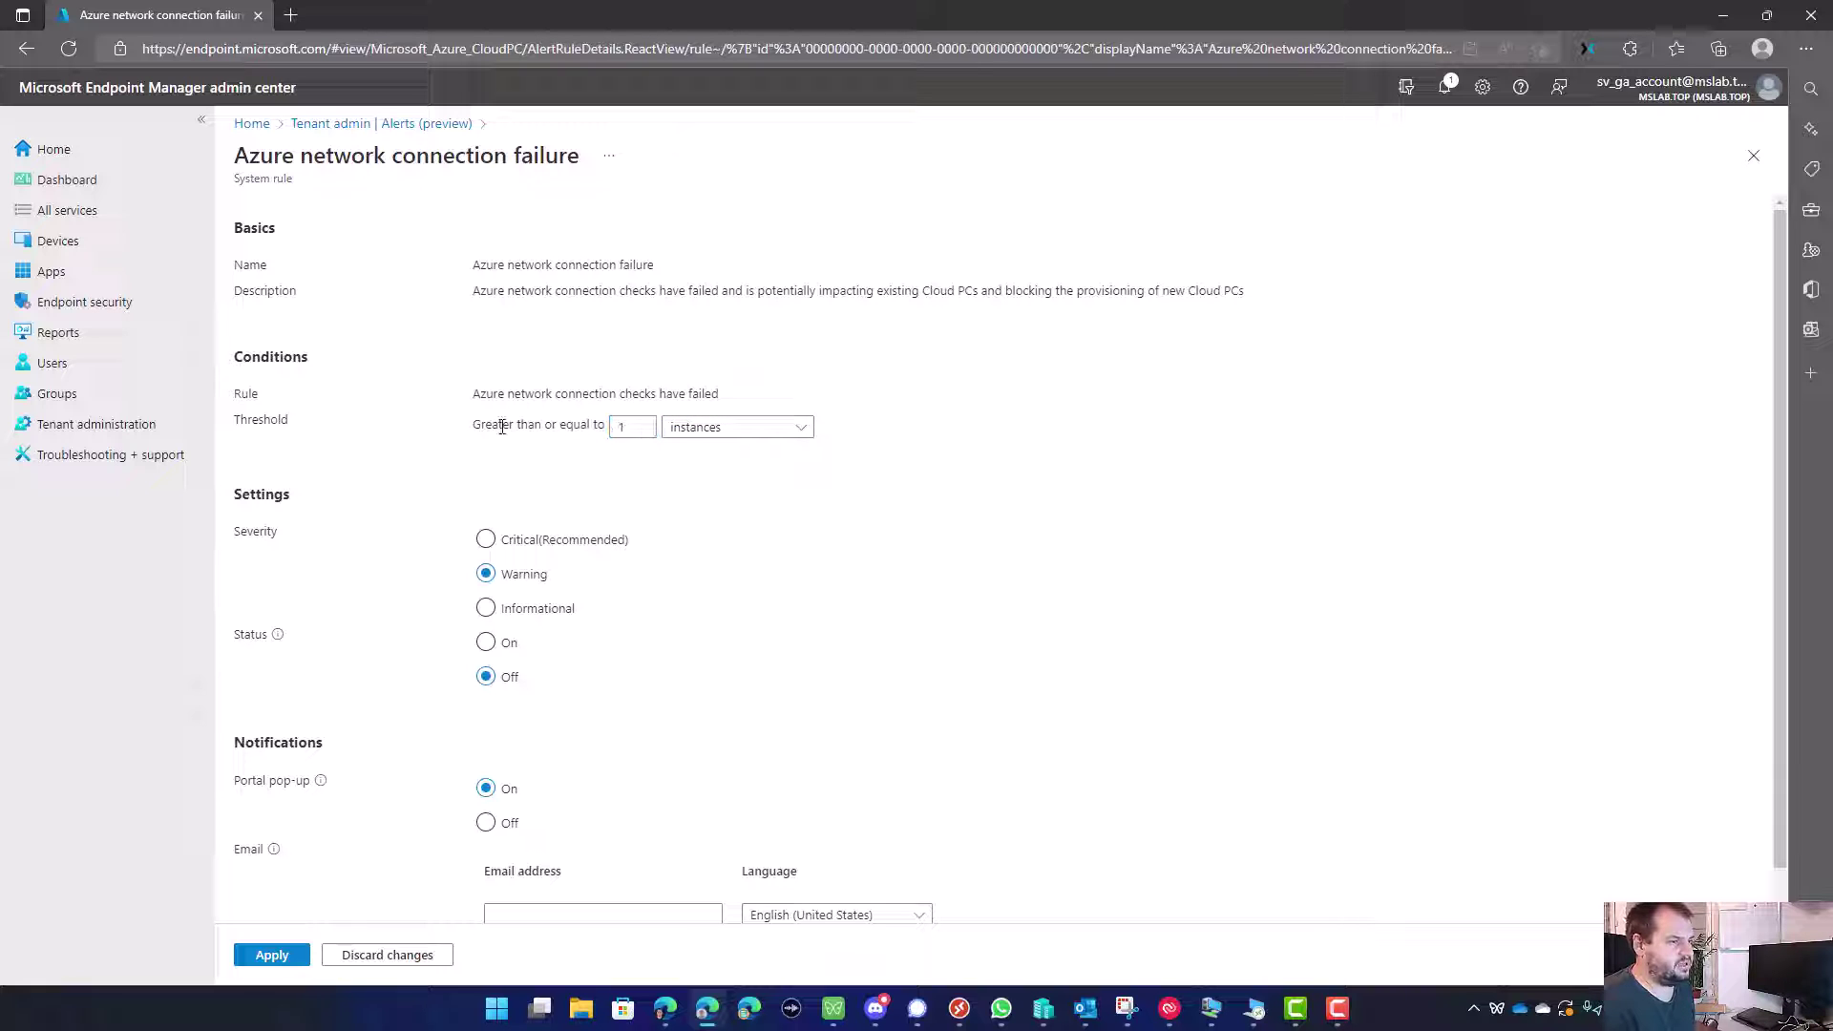
left_click_drag(481, 425, 559, 439)
left_click(582, 442)
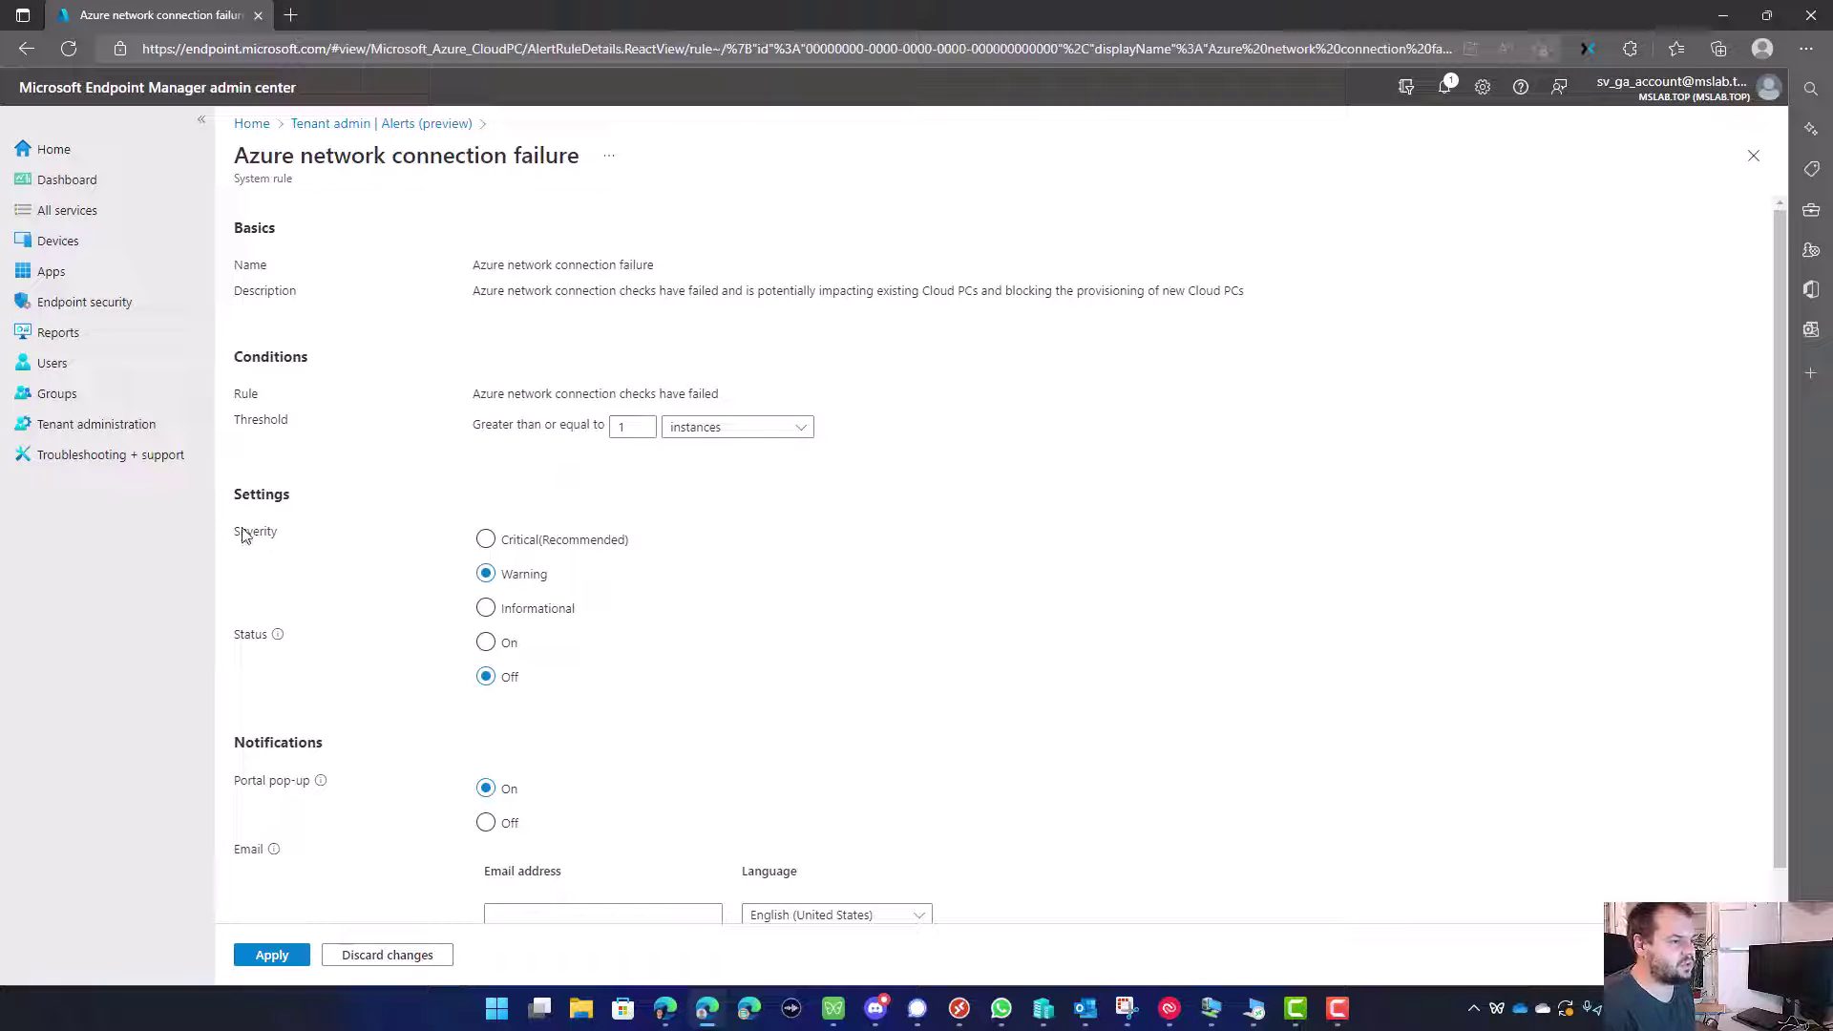
Step: Set the rule to Critical and On, add a notification email recipient, and apply
left_click(499, 543)
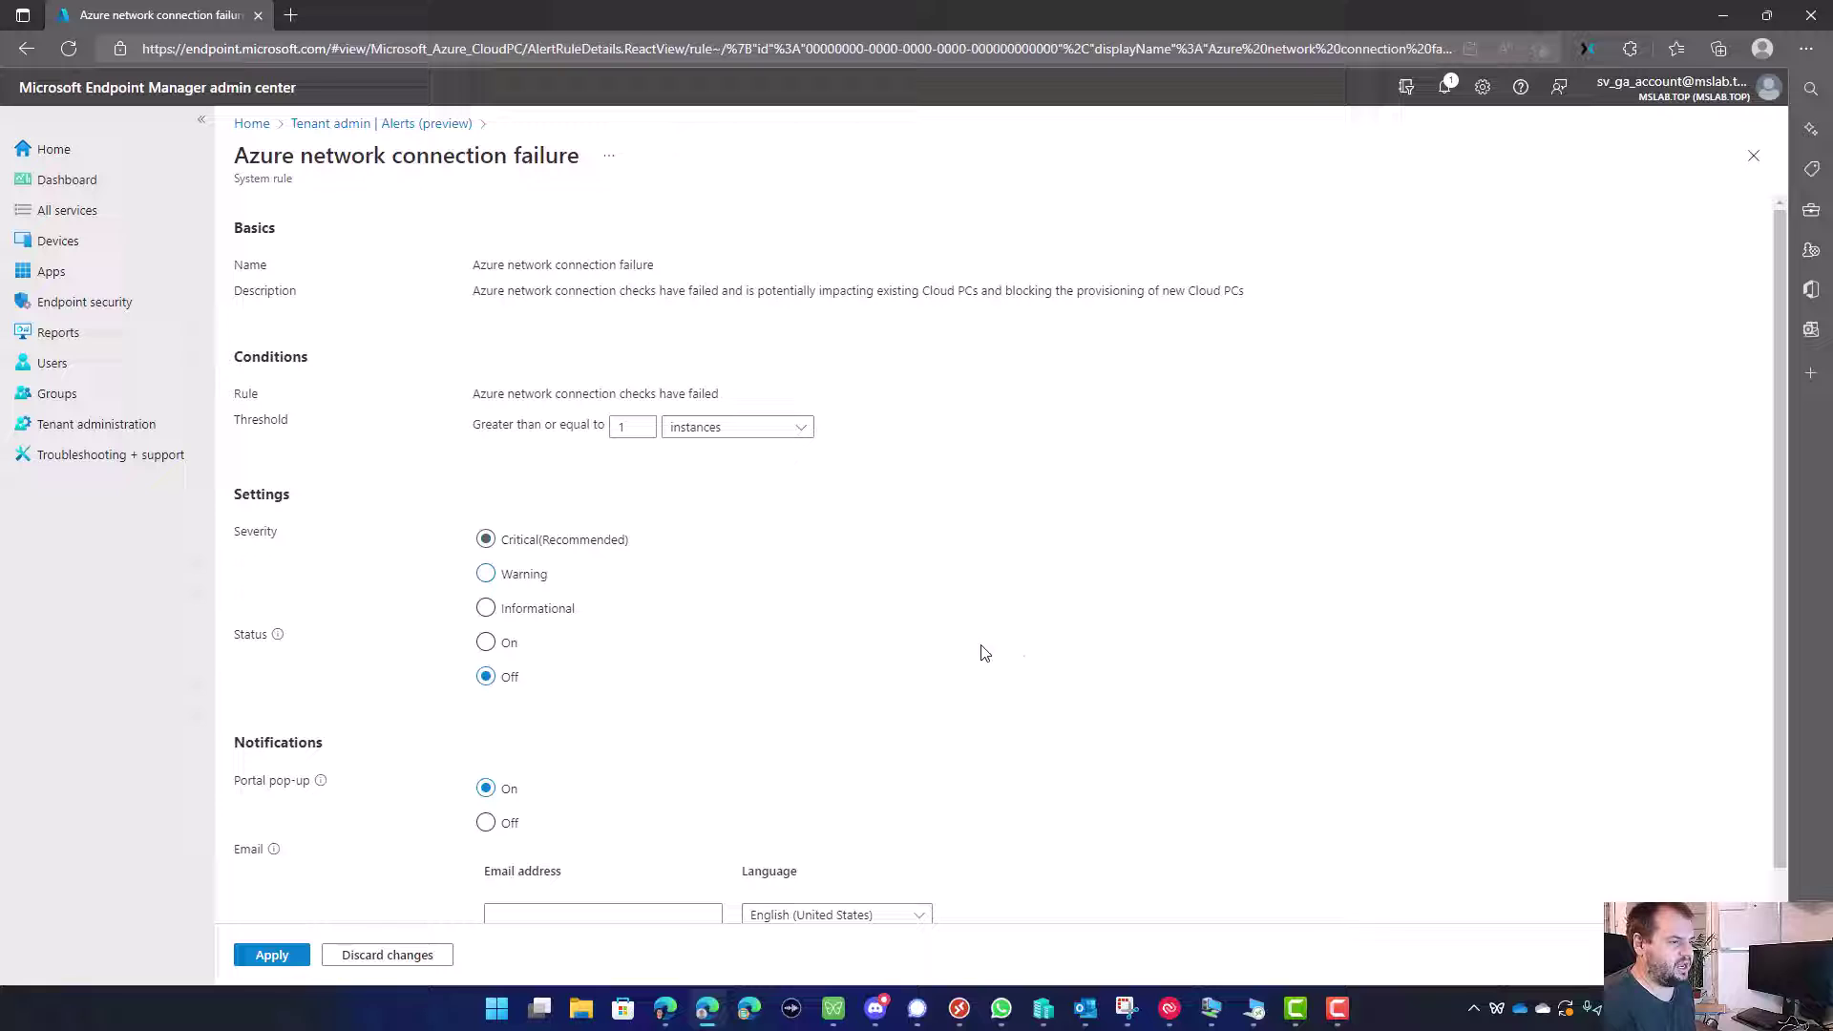
left_click(486, 643)
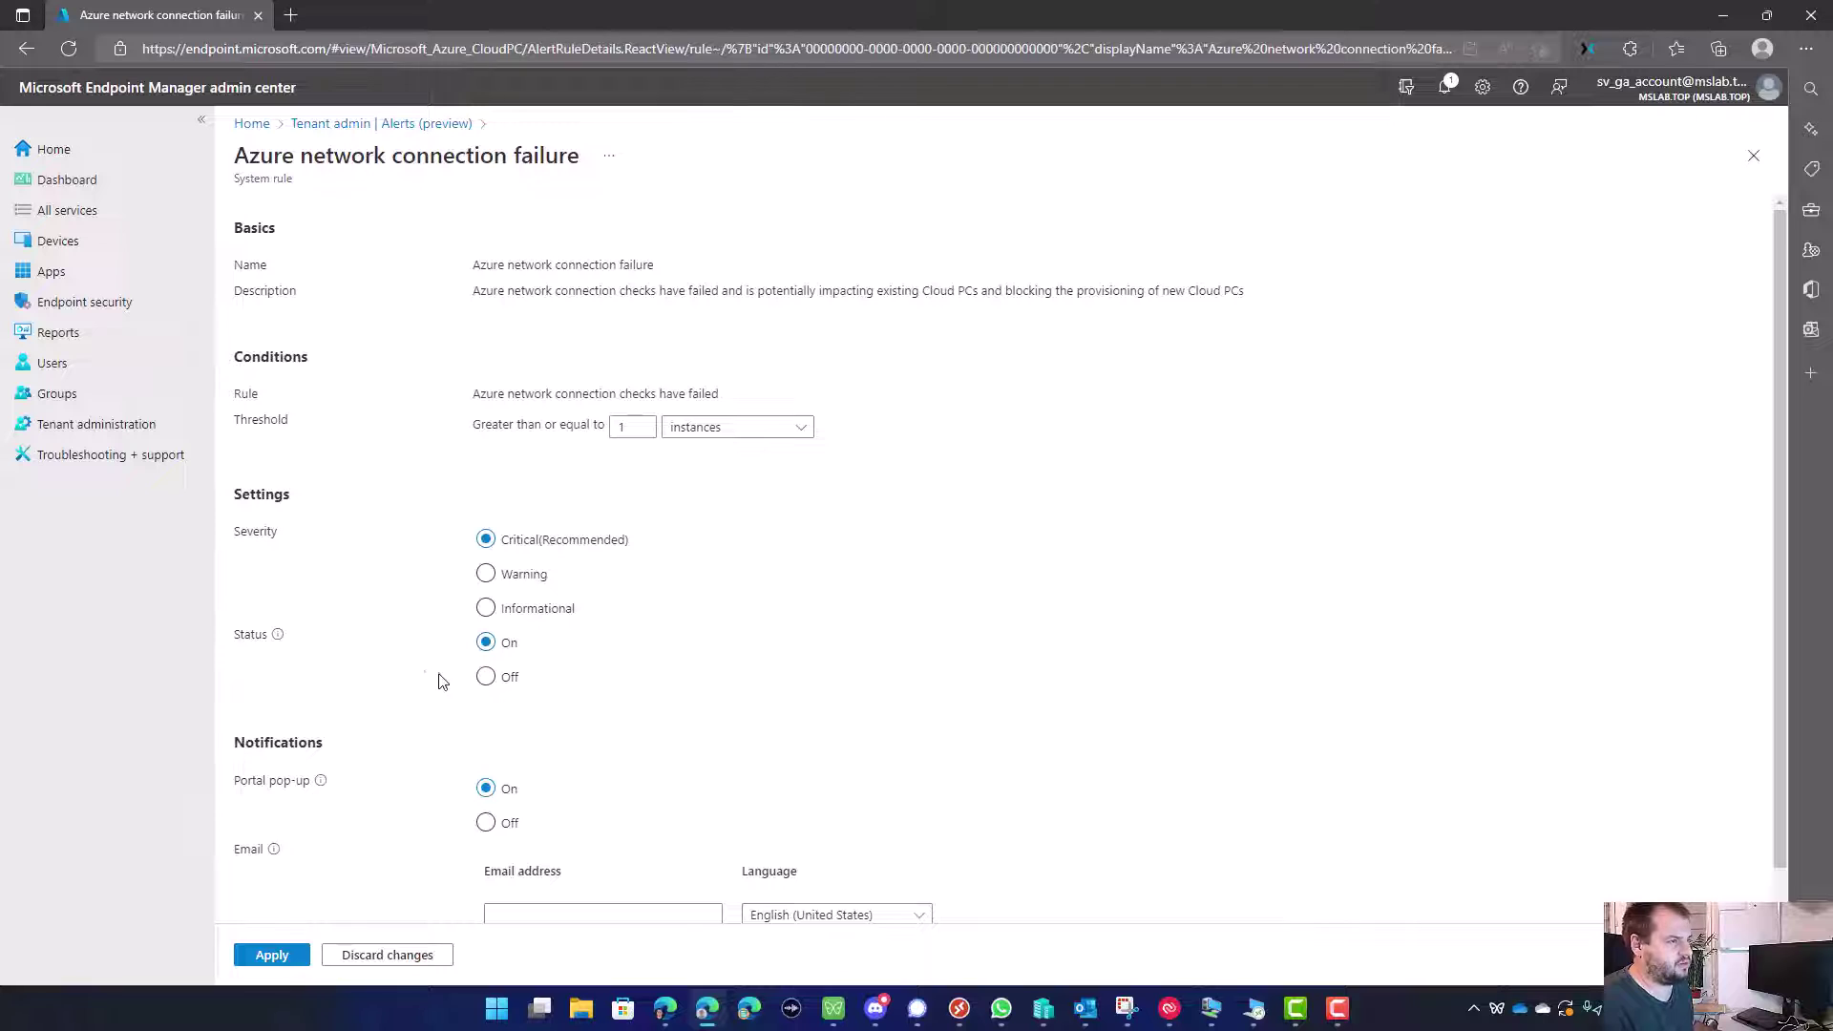
scroll(415, 675, "down", 1)
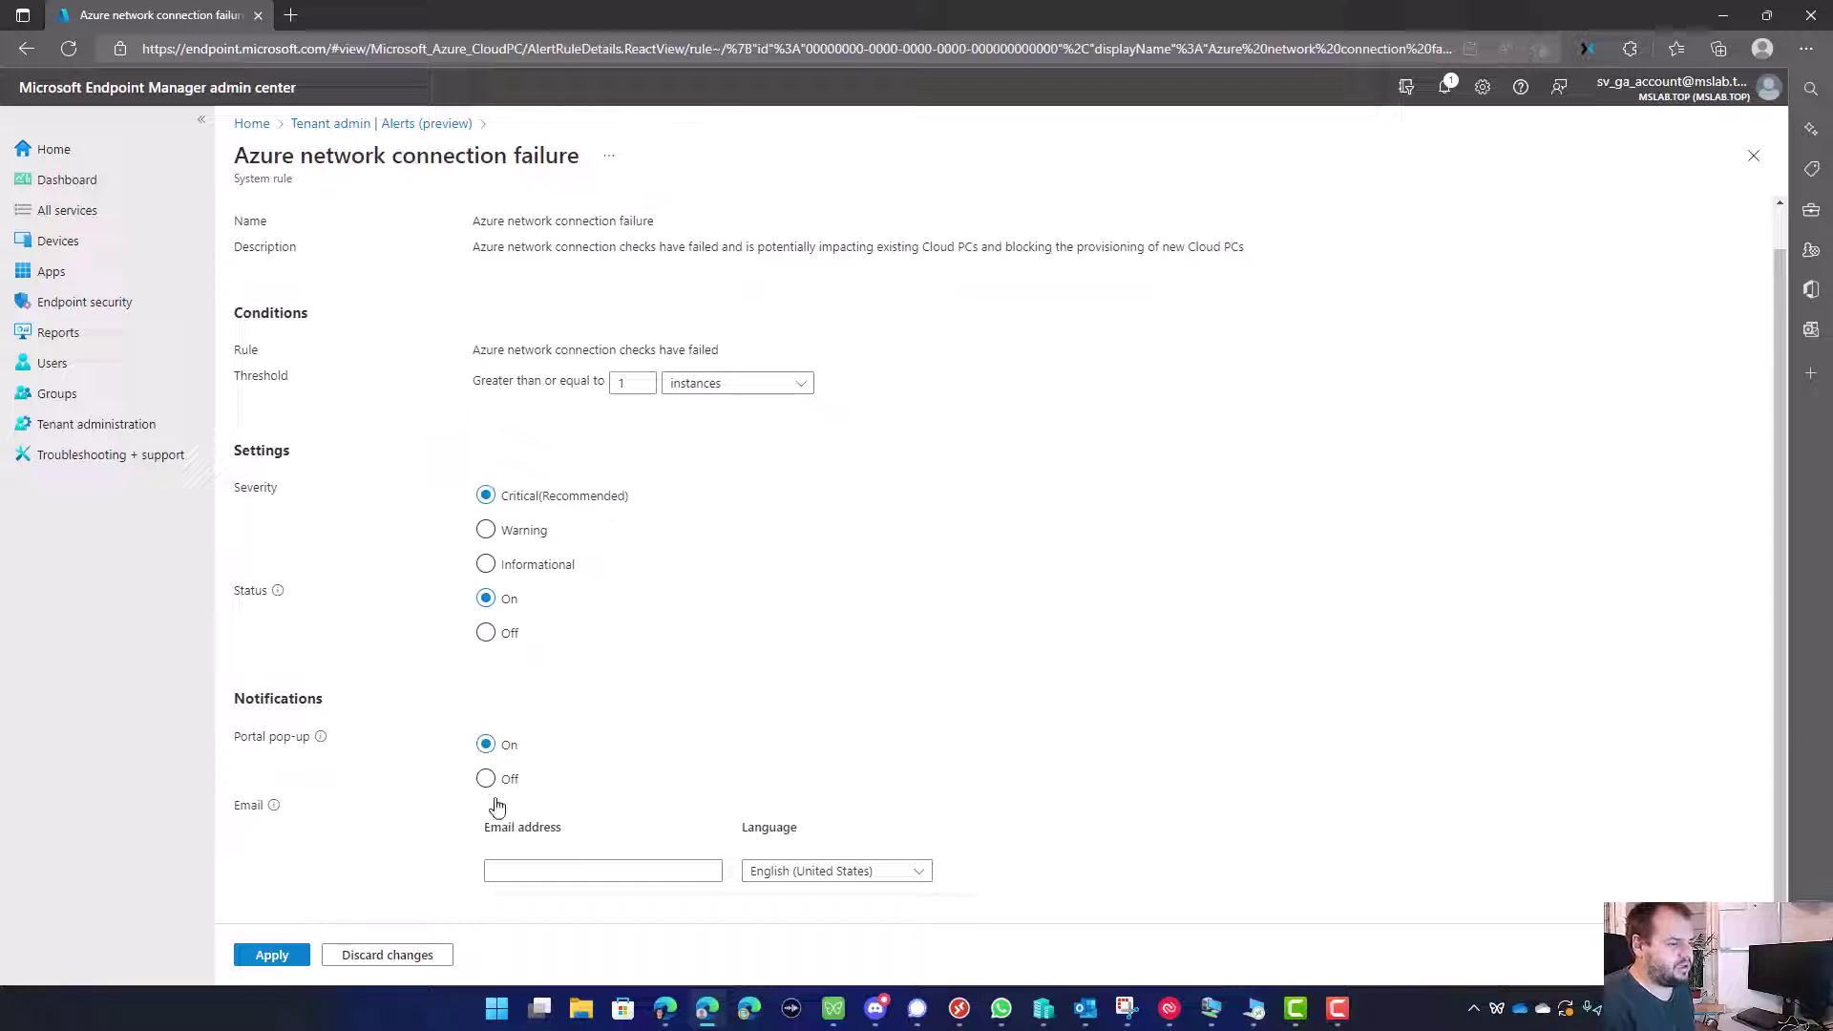
left_click(537, 863)
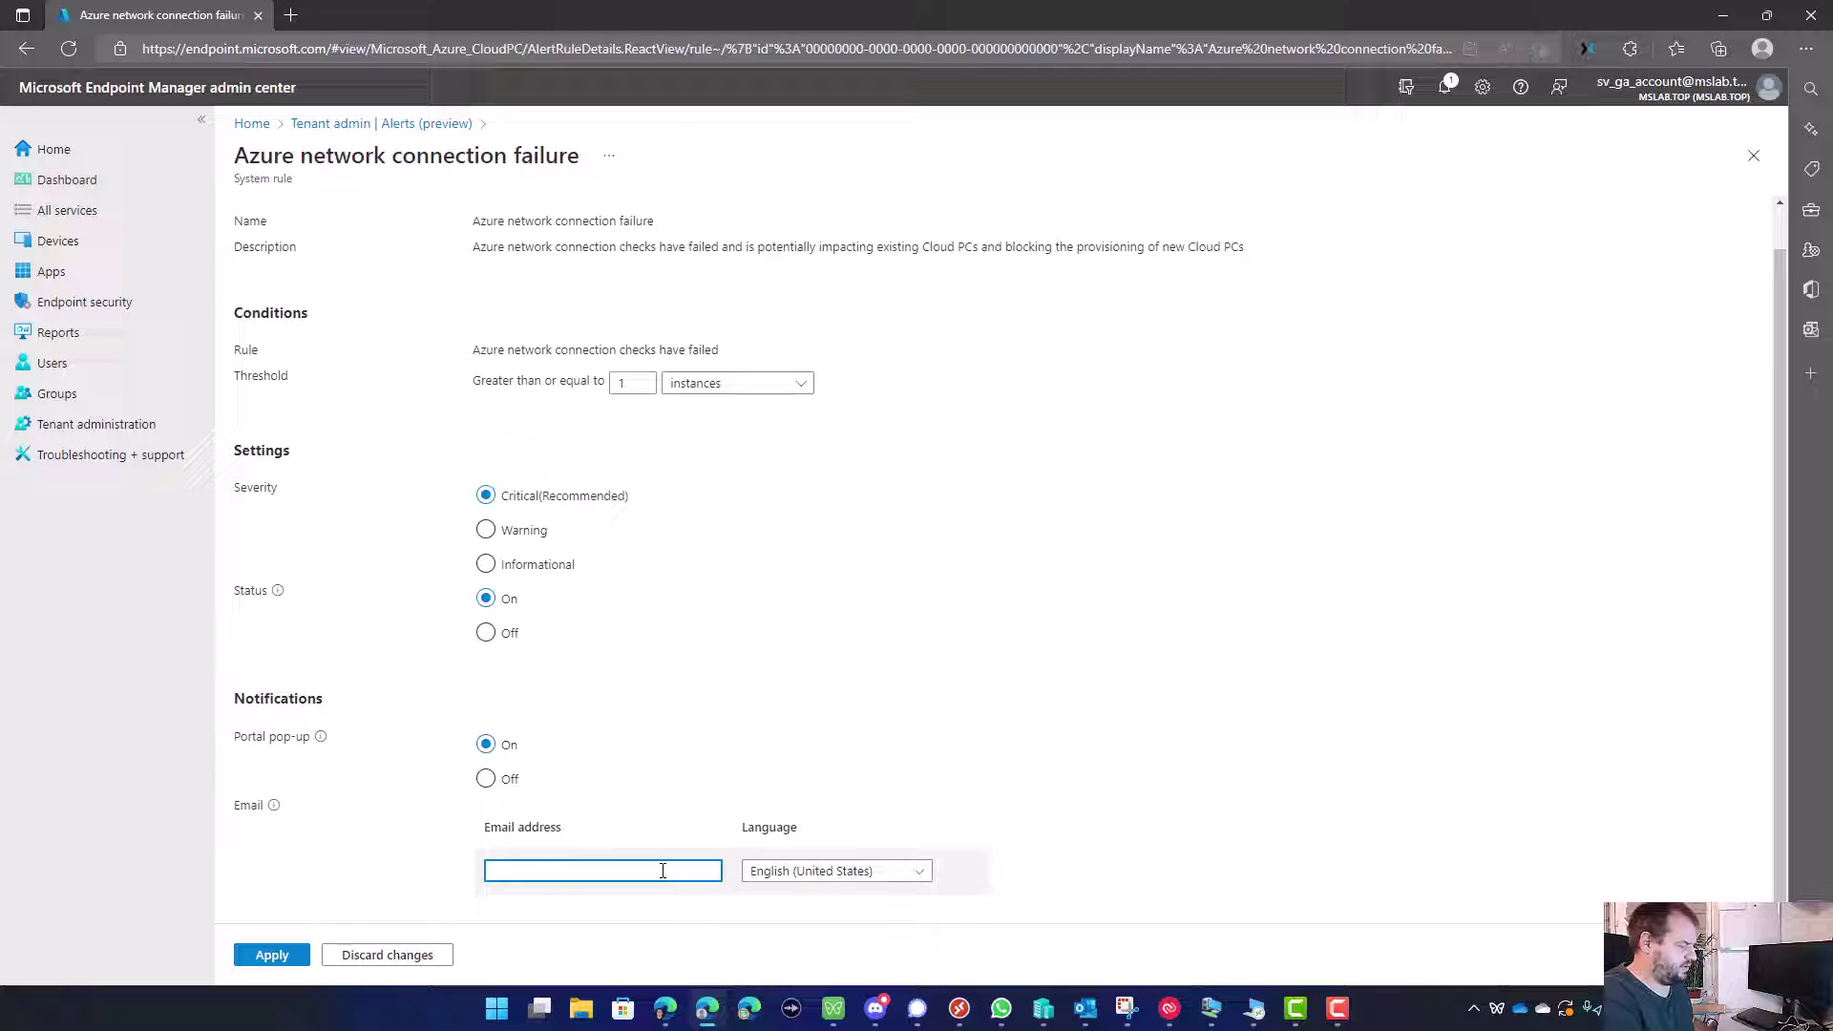
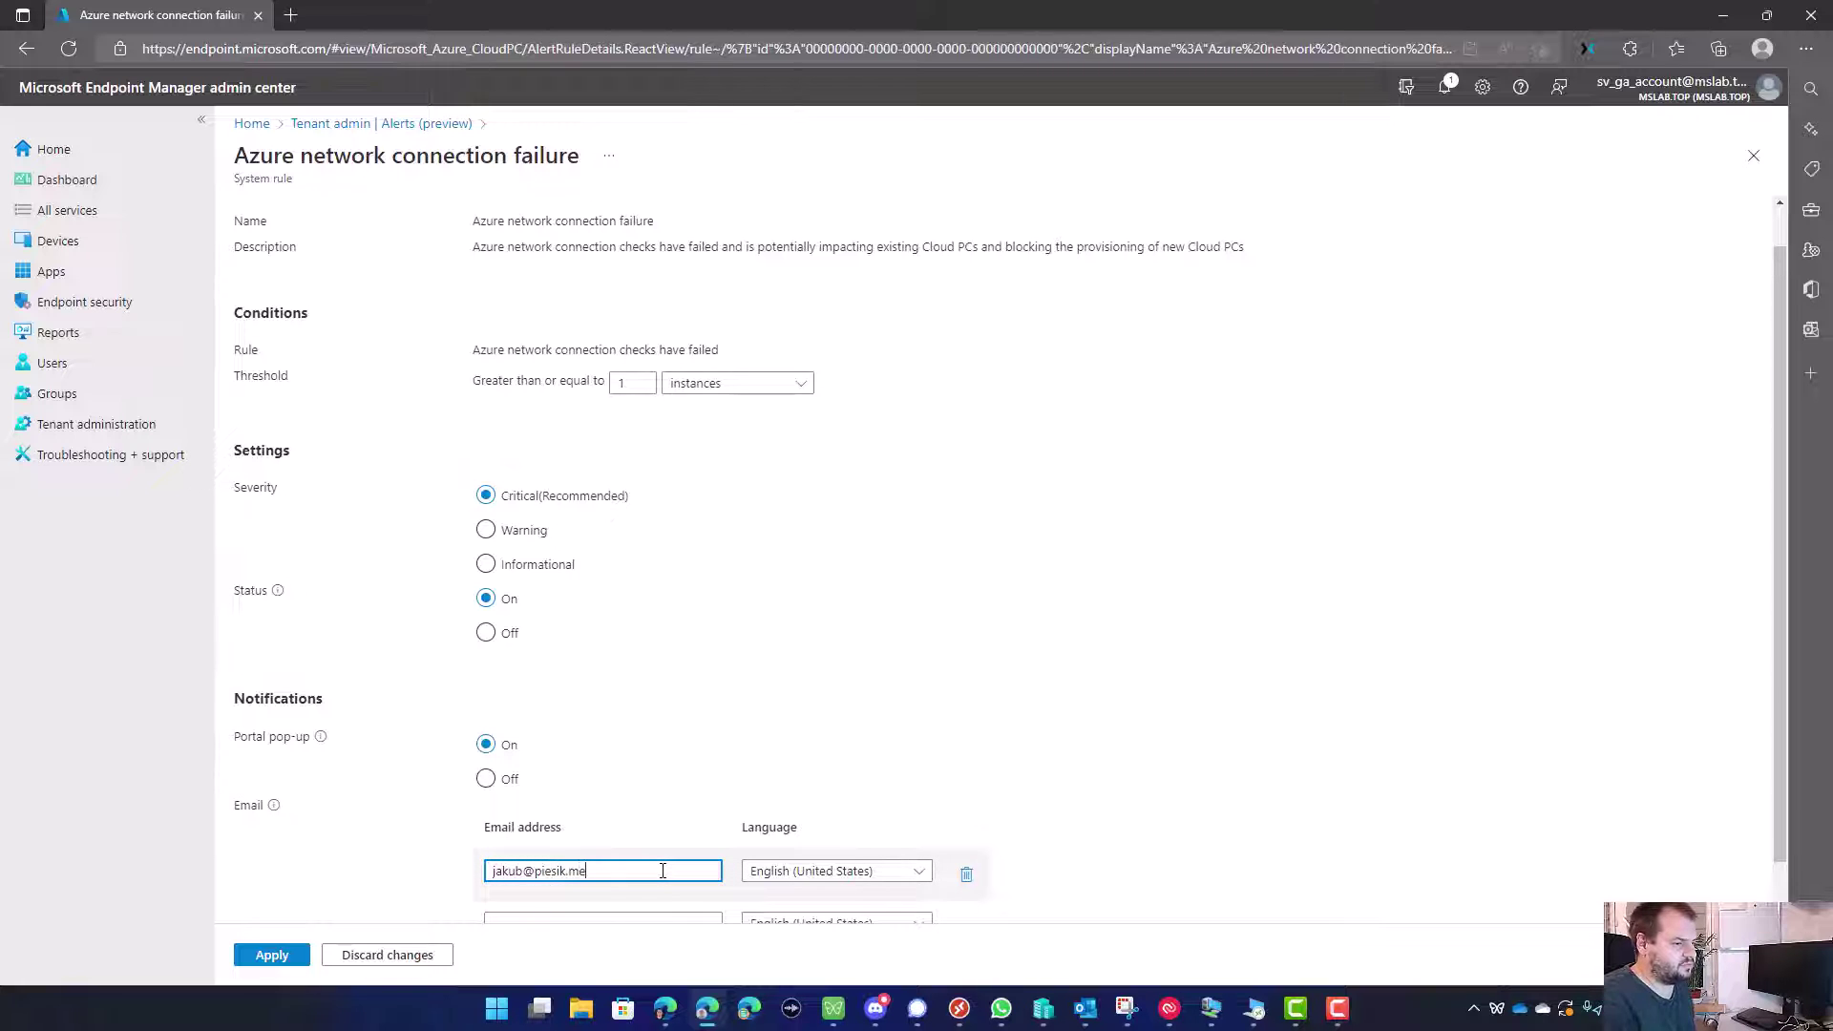
scroll(783, 840, "down", 2)
left_click(275, 954)
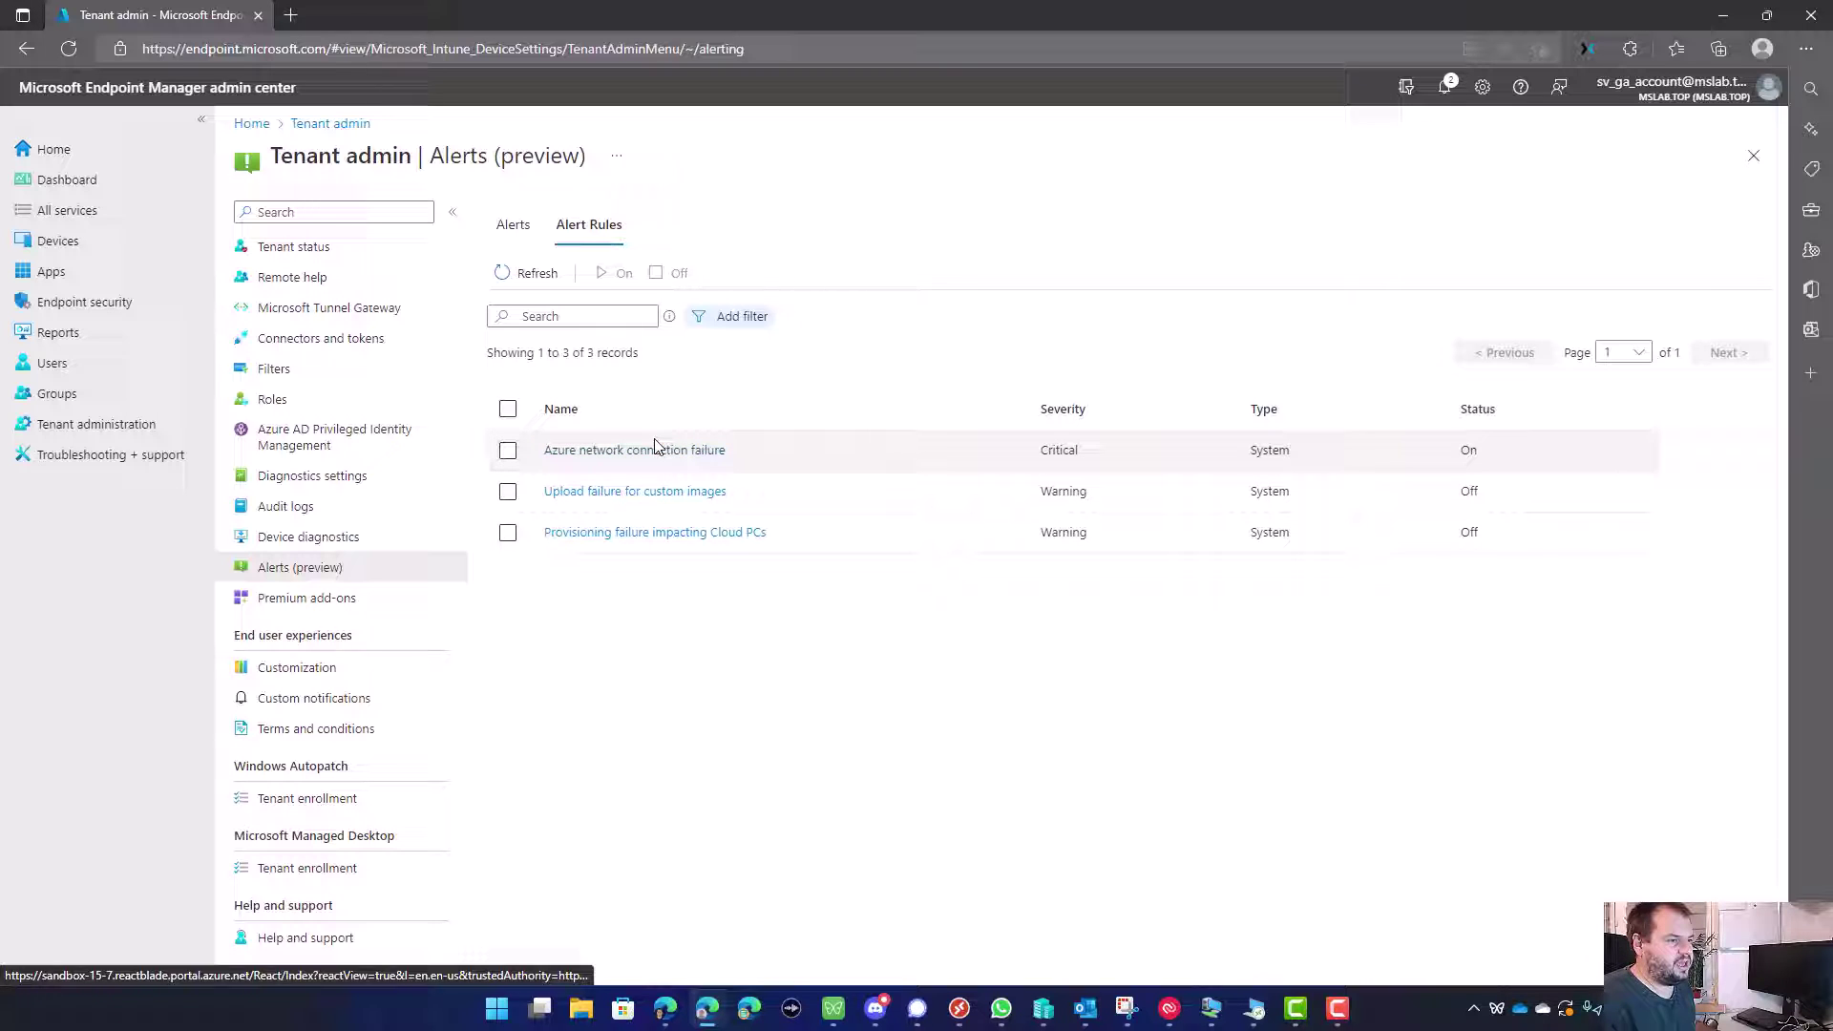
Step: Open the Provisioning failure impacting Cloud PCs rule and set it to Critical and On
left_click(627, 535)
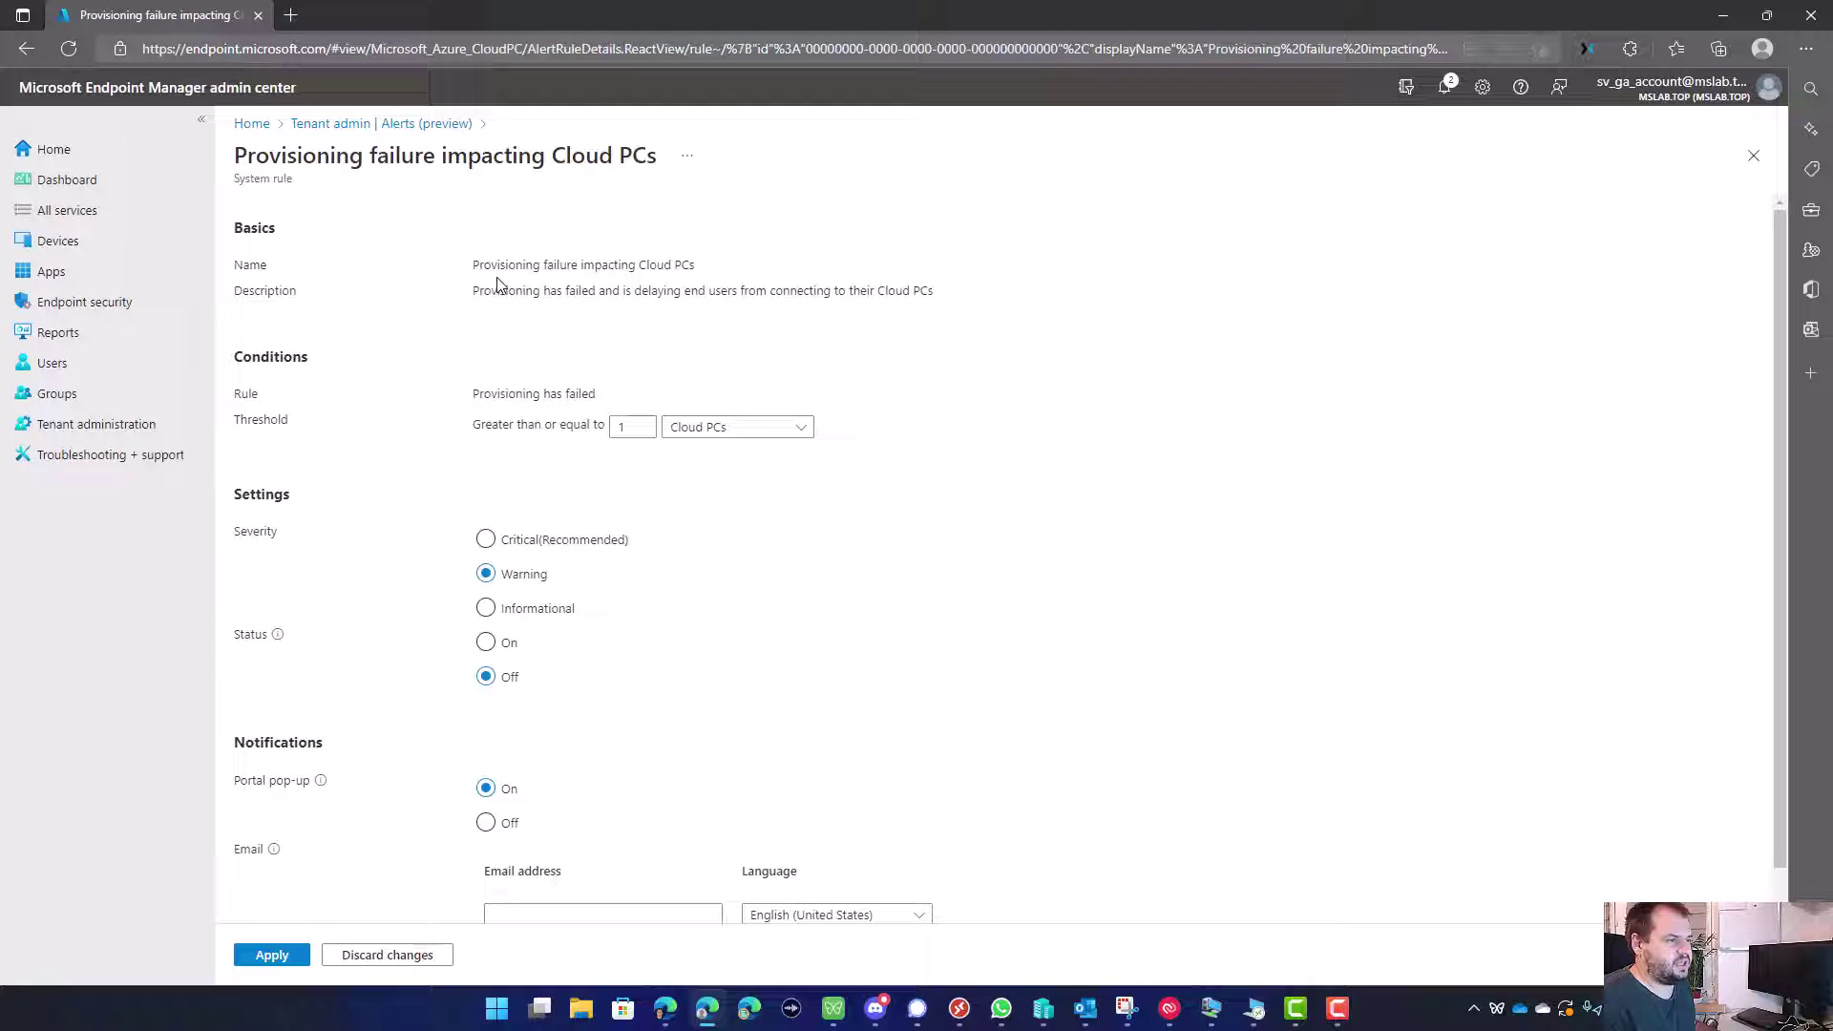
left_click_drag(490, 396, 587, 394)
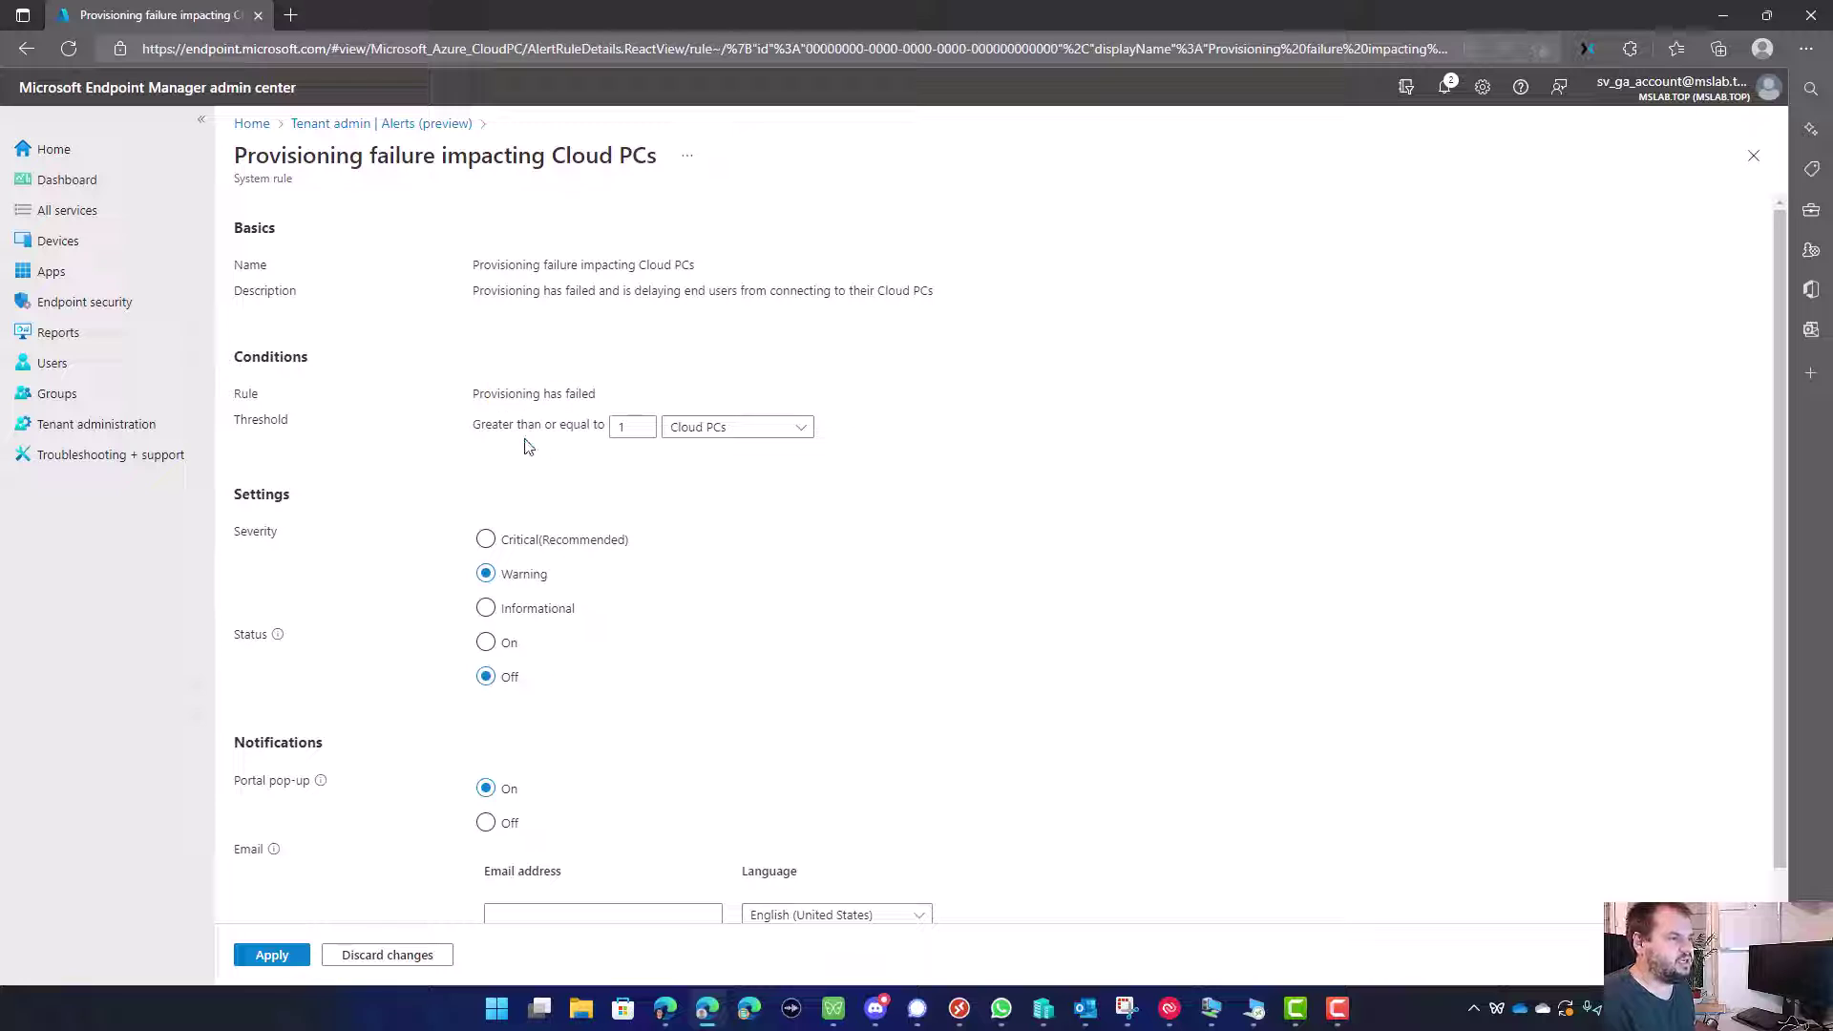
double_click(620, 426)
left_click(665, 471)
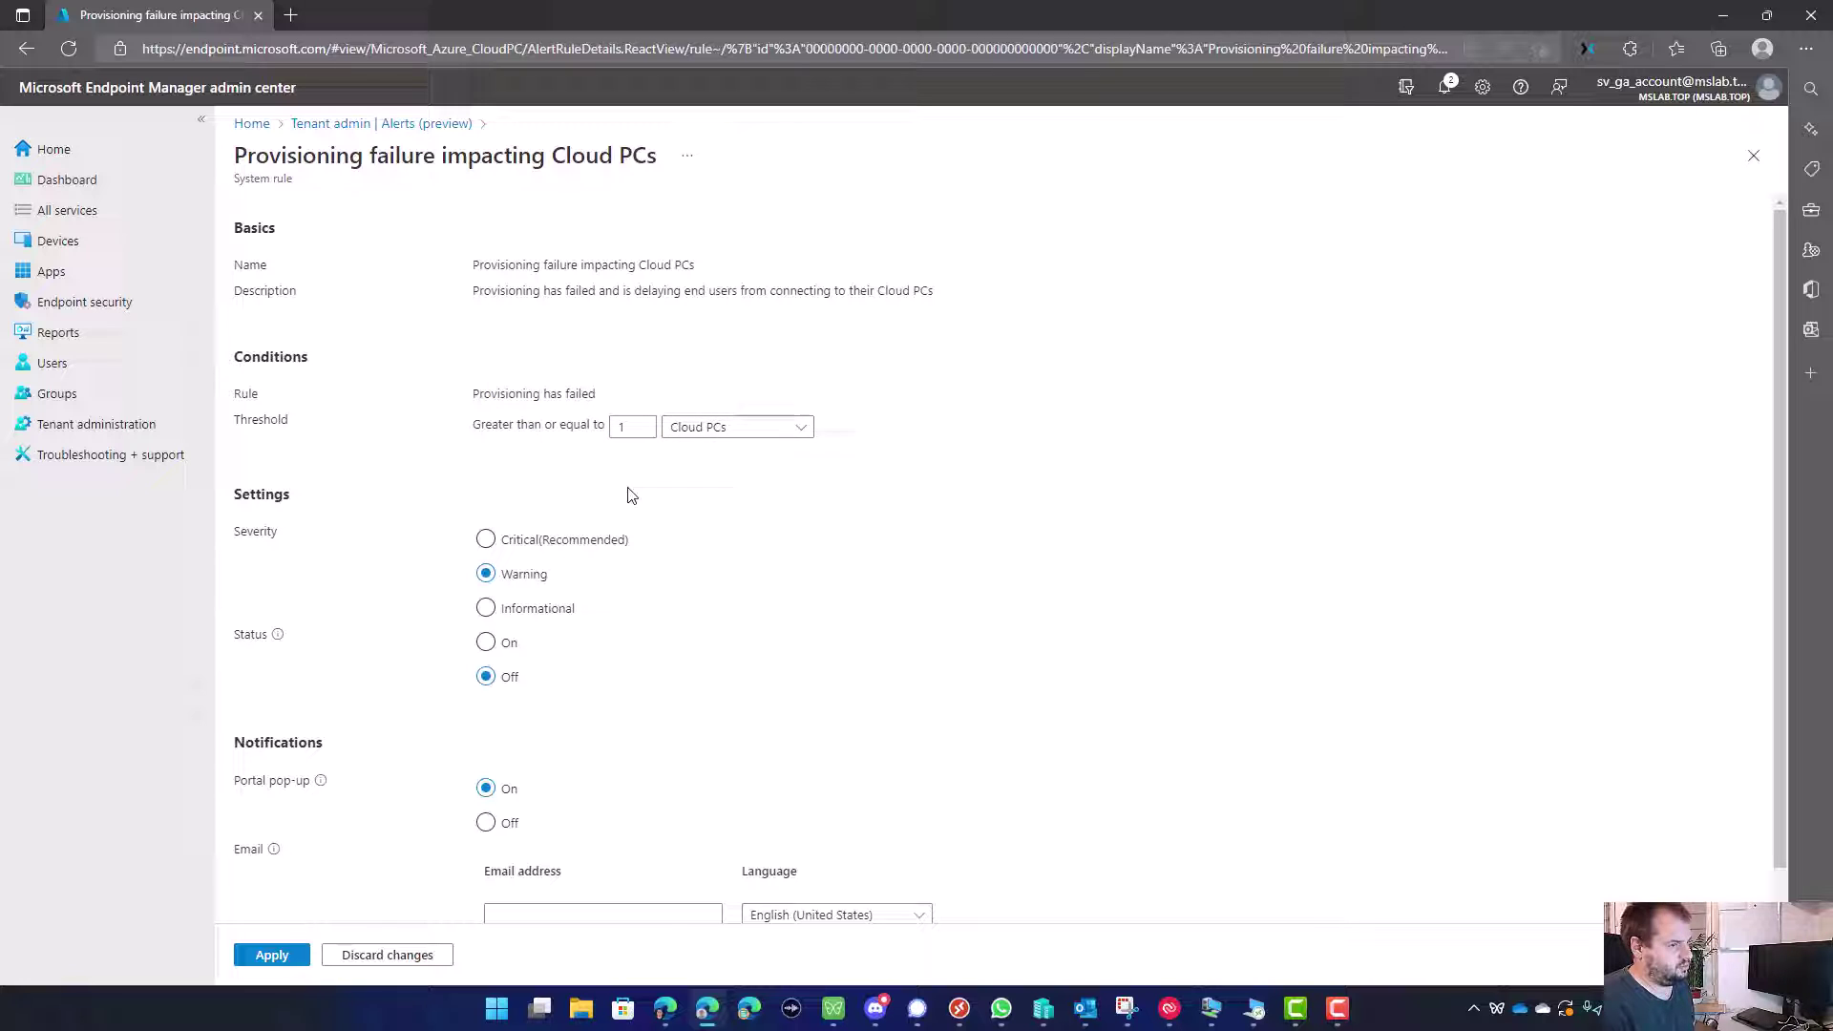
left_click(489, 541)
scroll(592, 598, "down", 1)
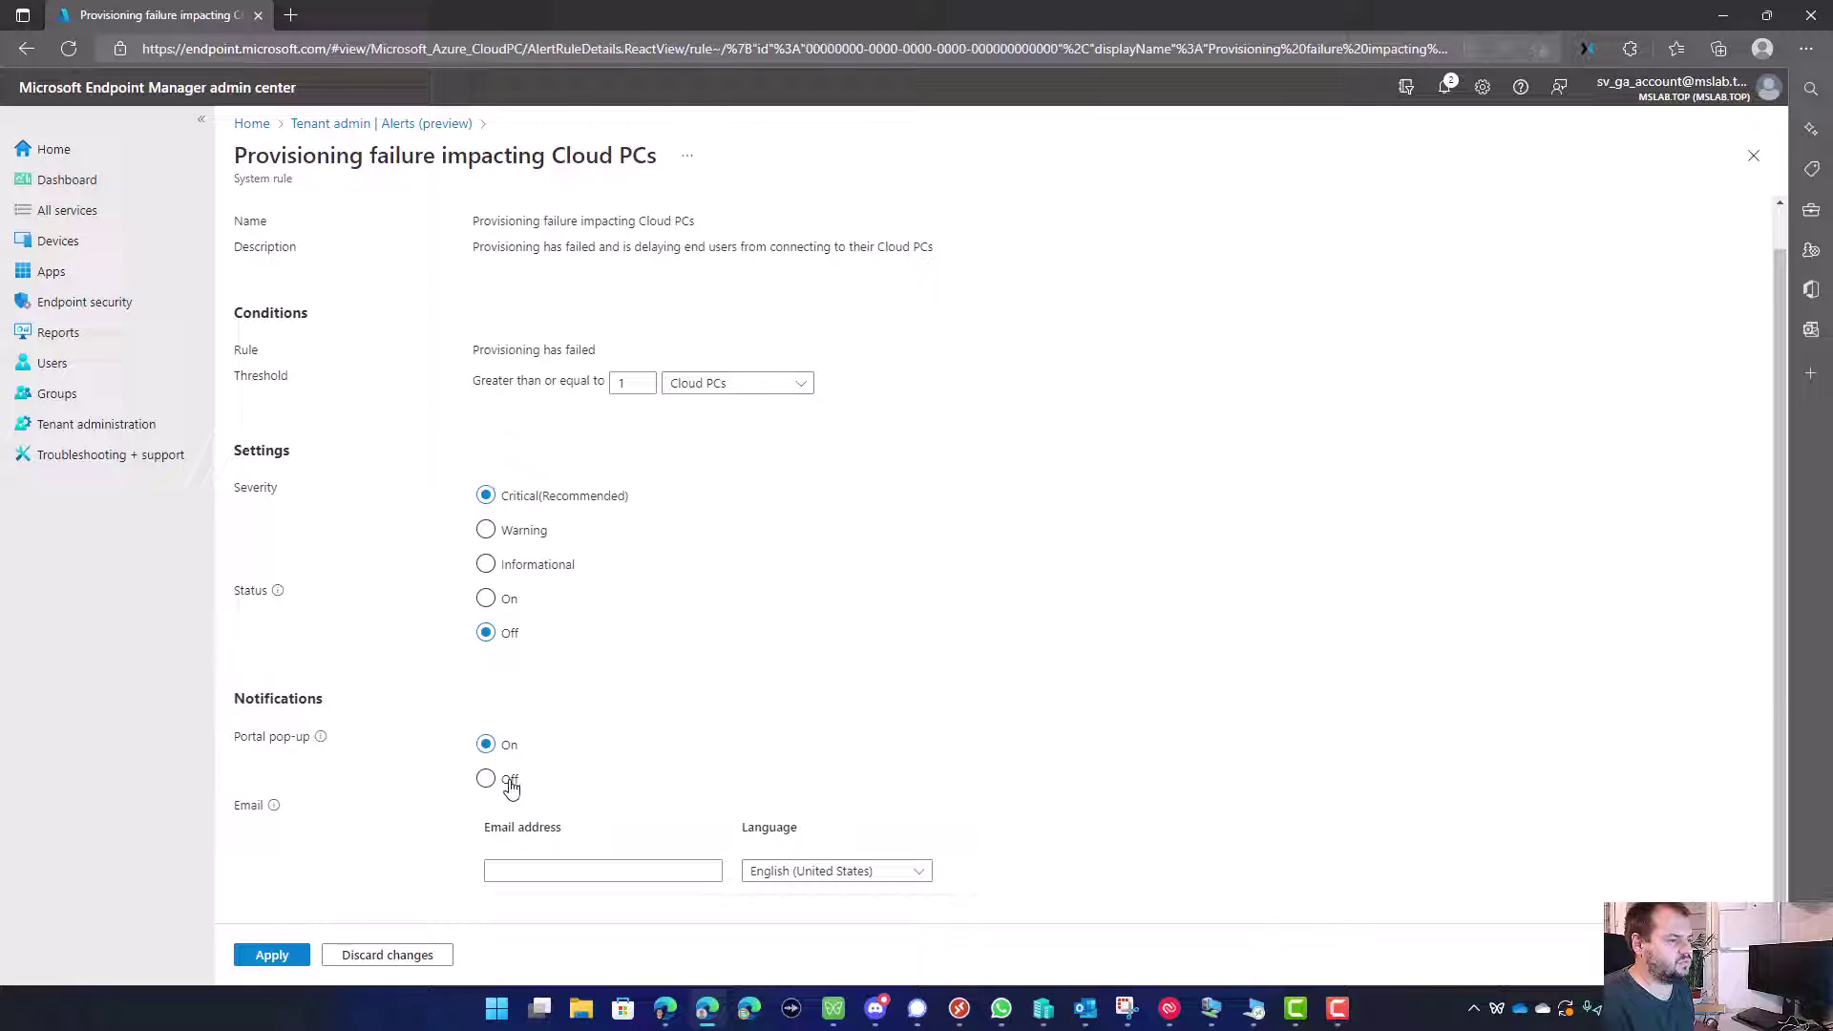
left_click(486, 598)
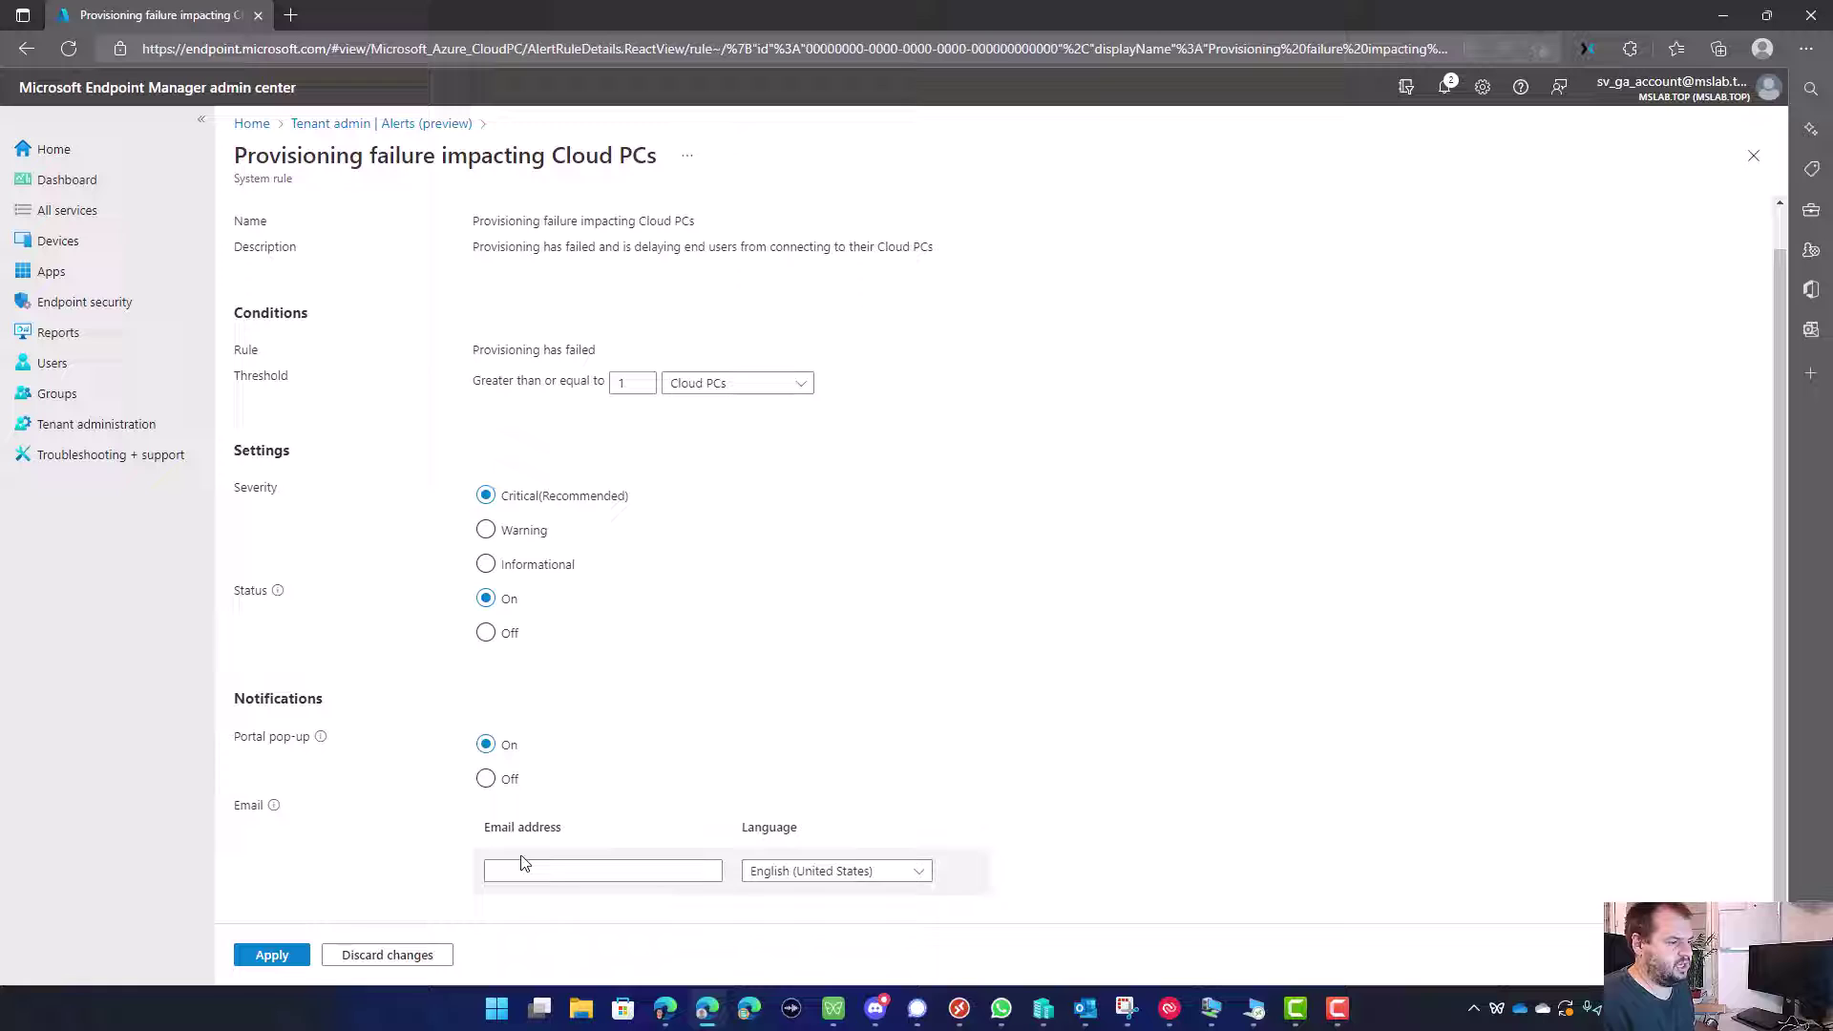
Step: Add a notification email recipient and keep the threshold at 1
left_click(547, 865)
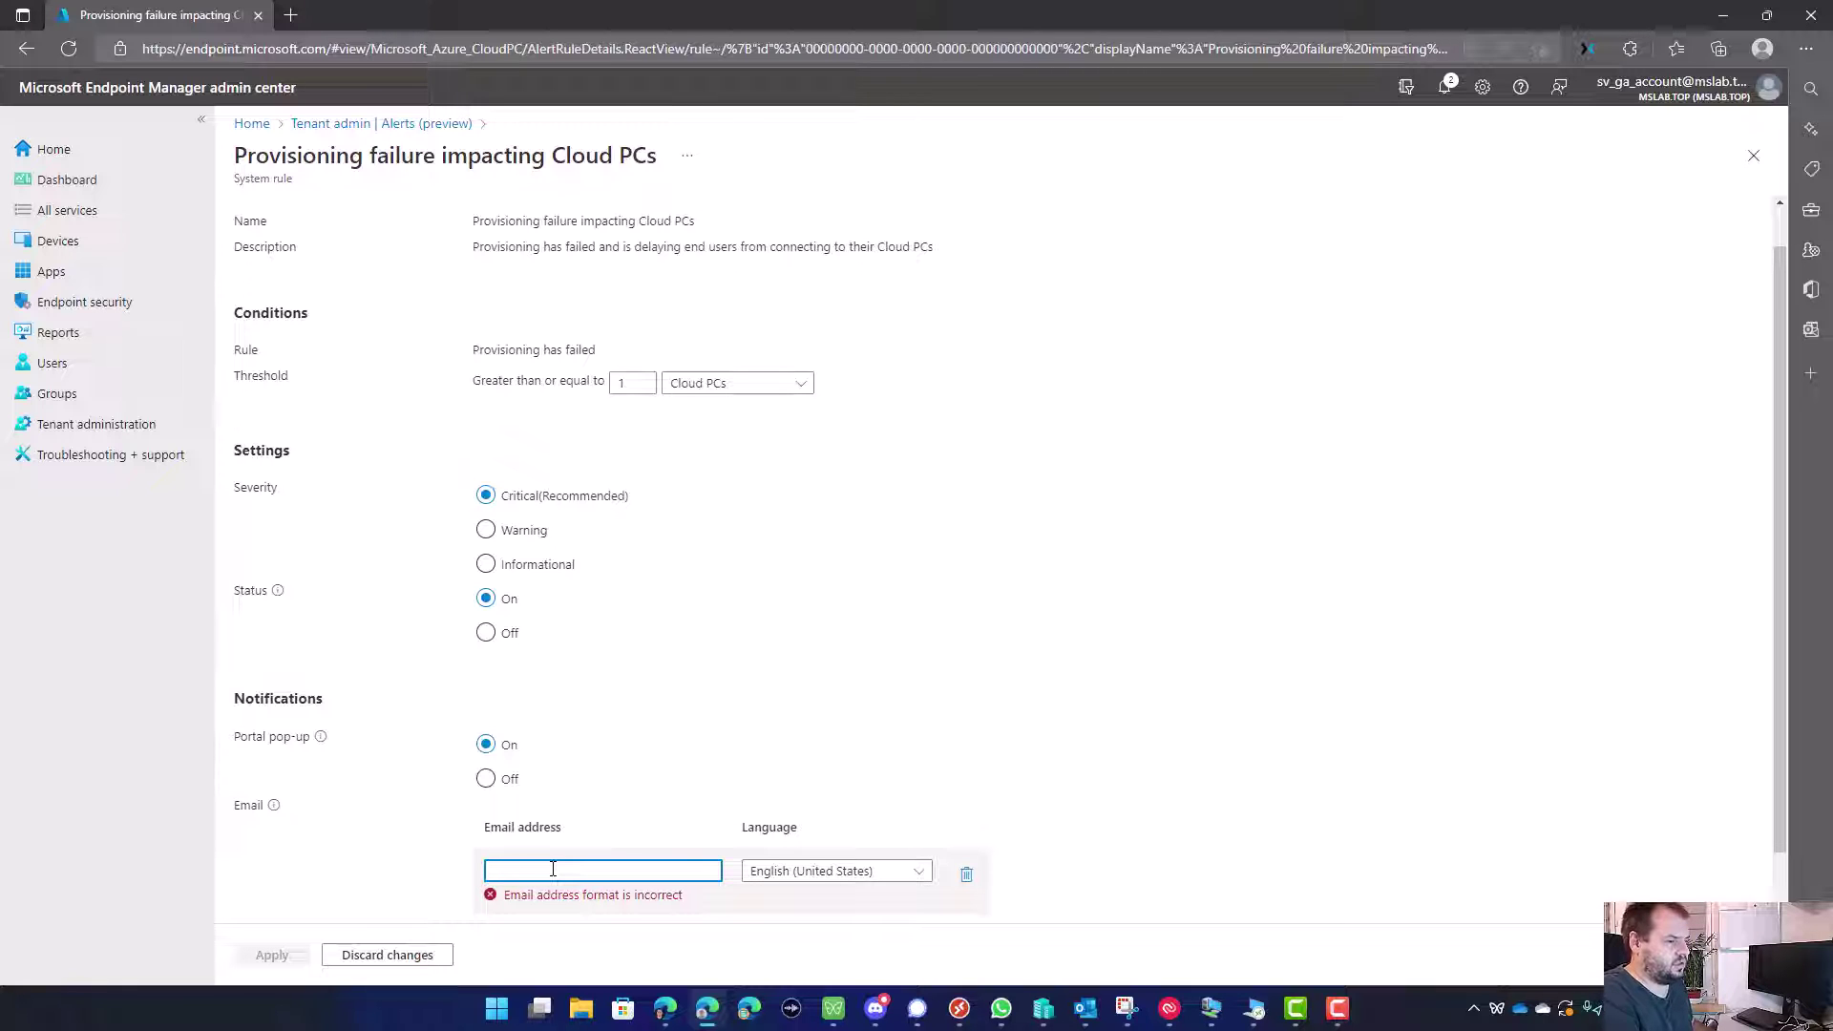
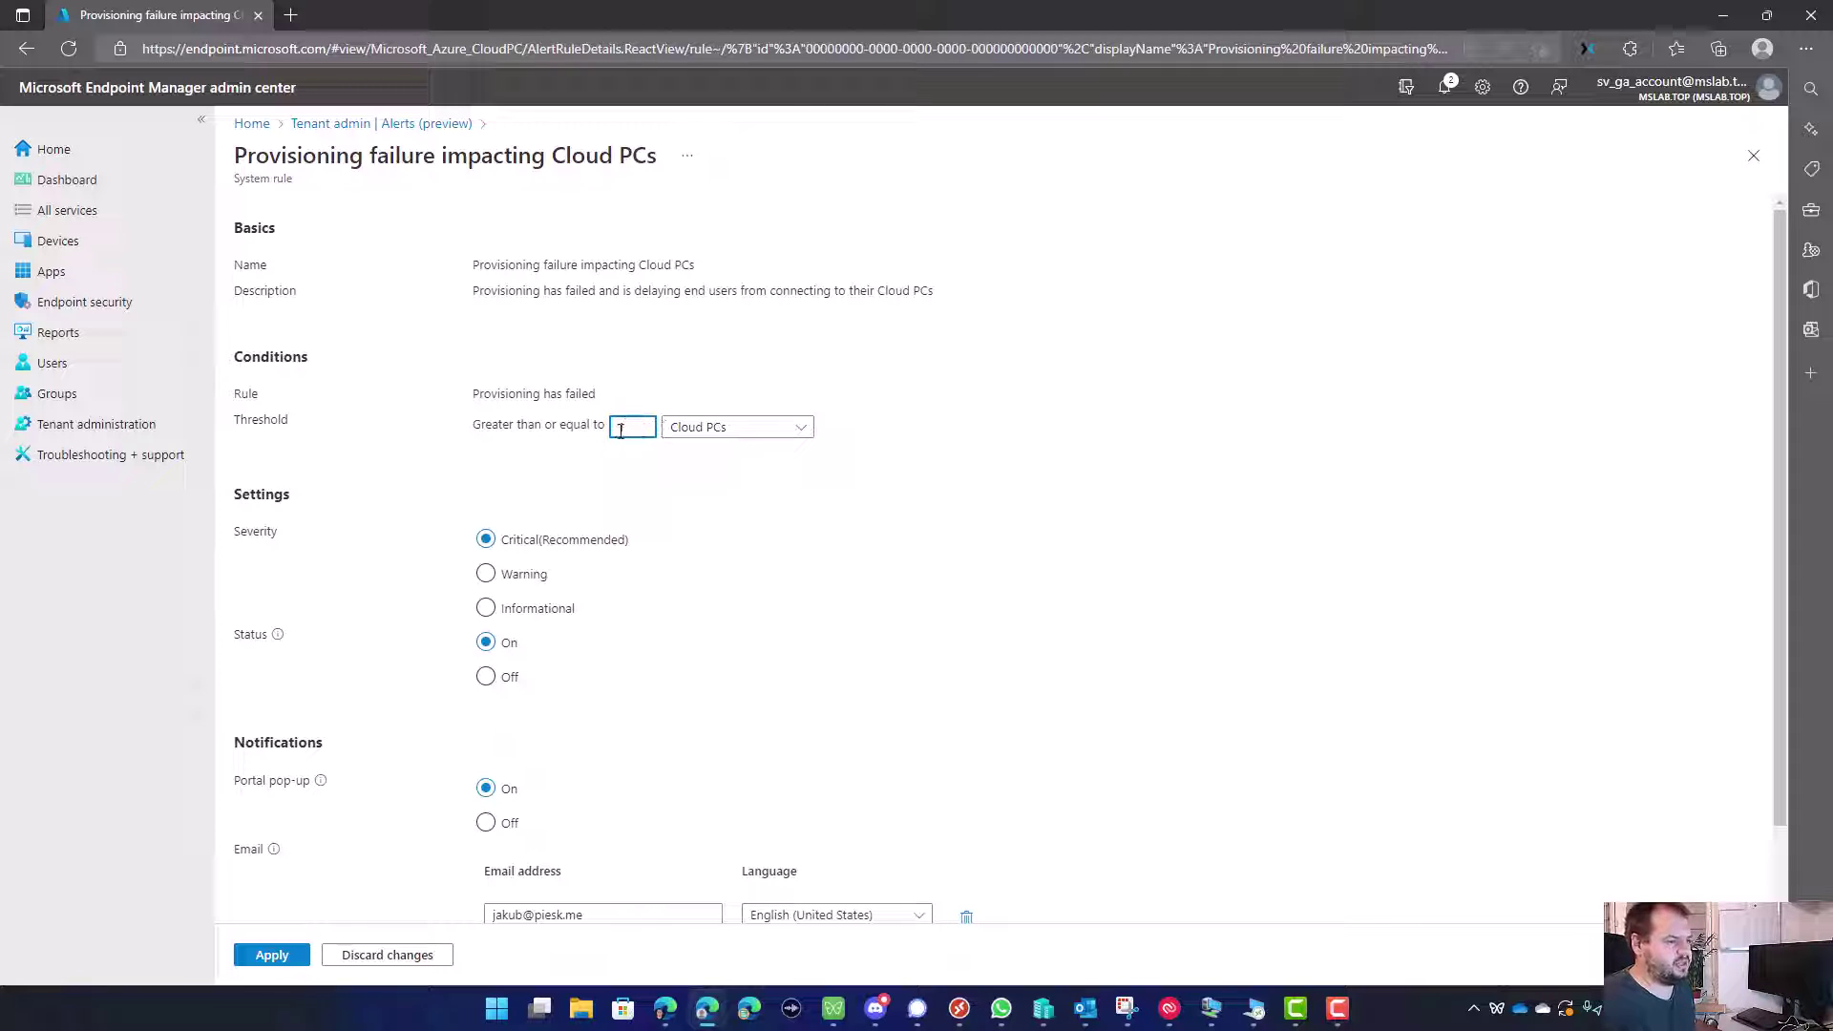
left_click(666, 461)
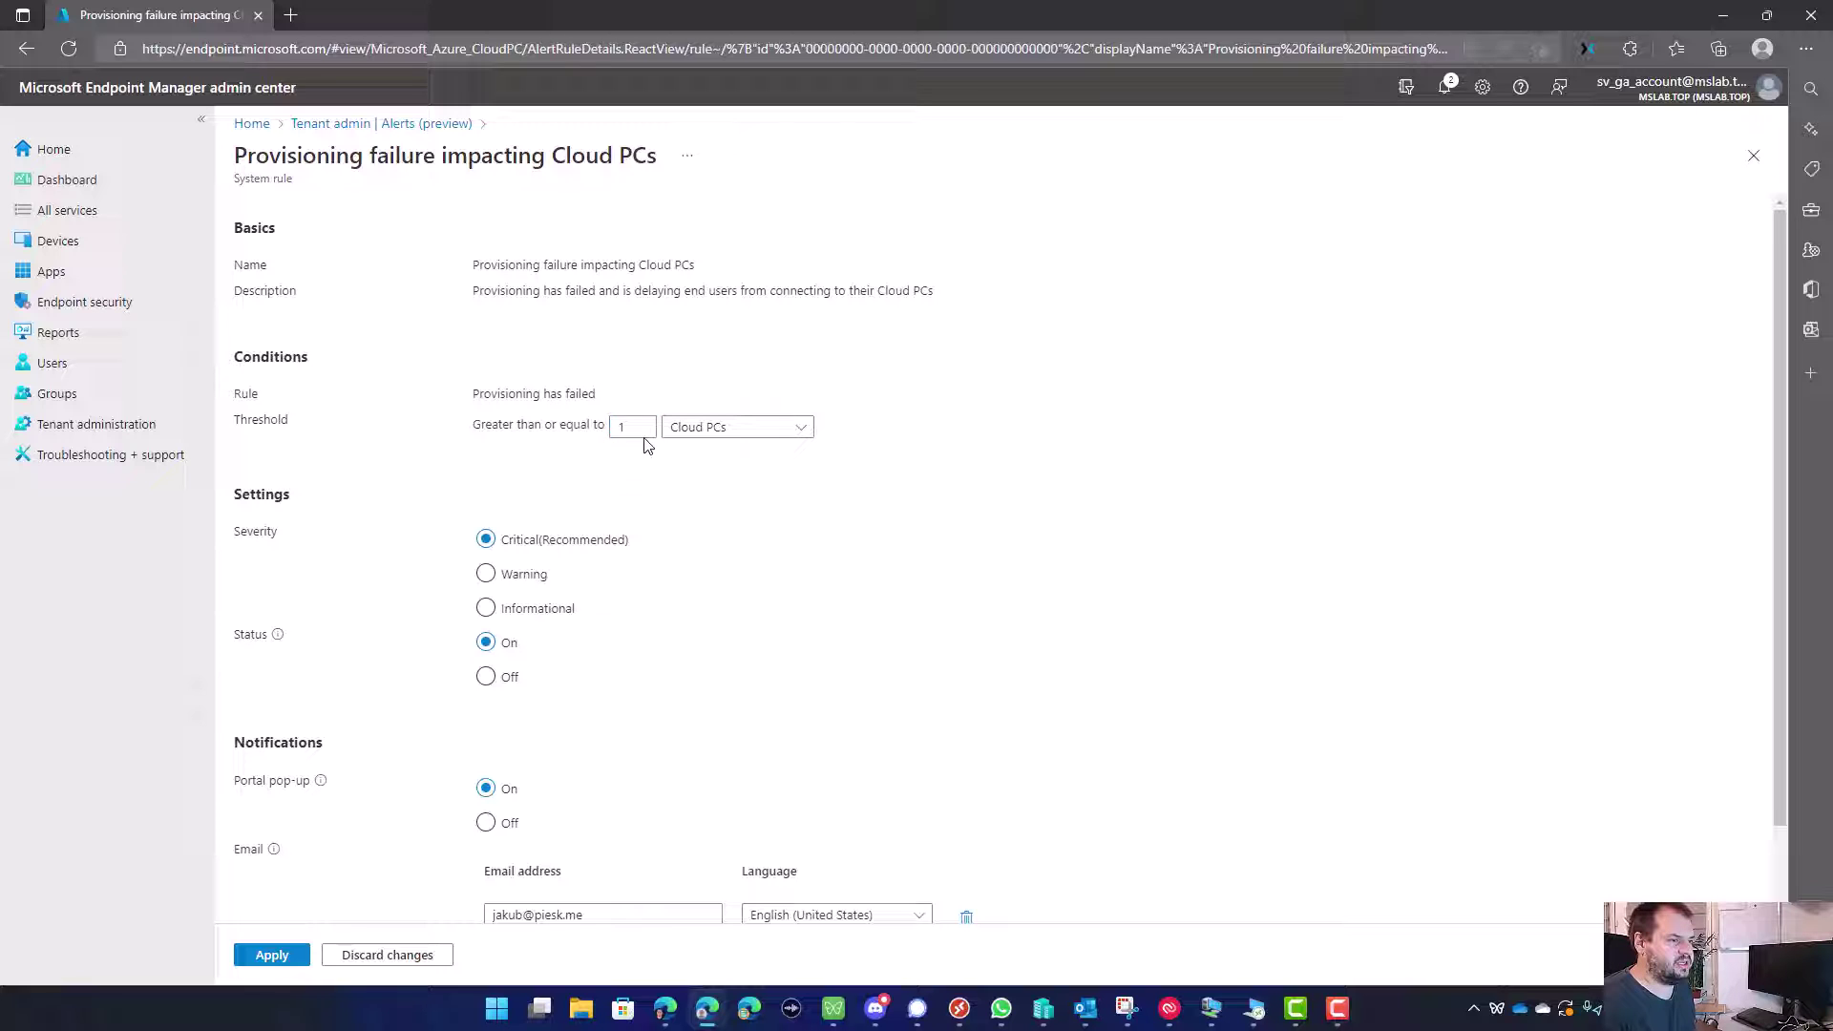
left_click(634, 432)
type("1")
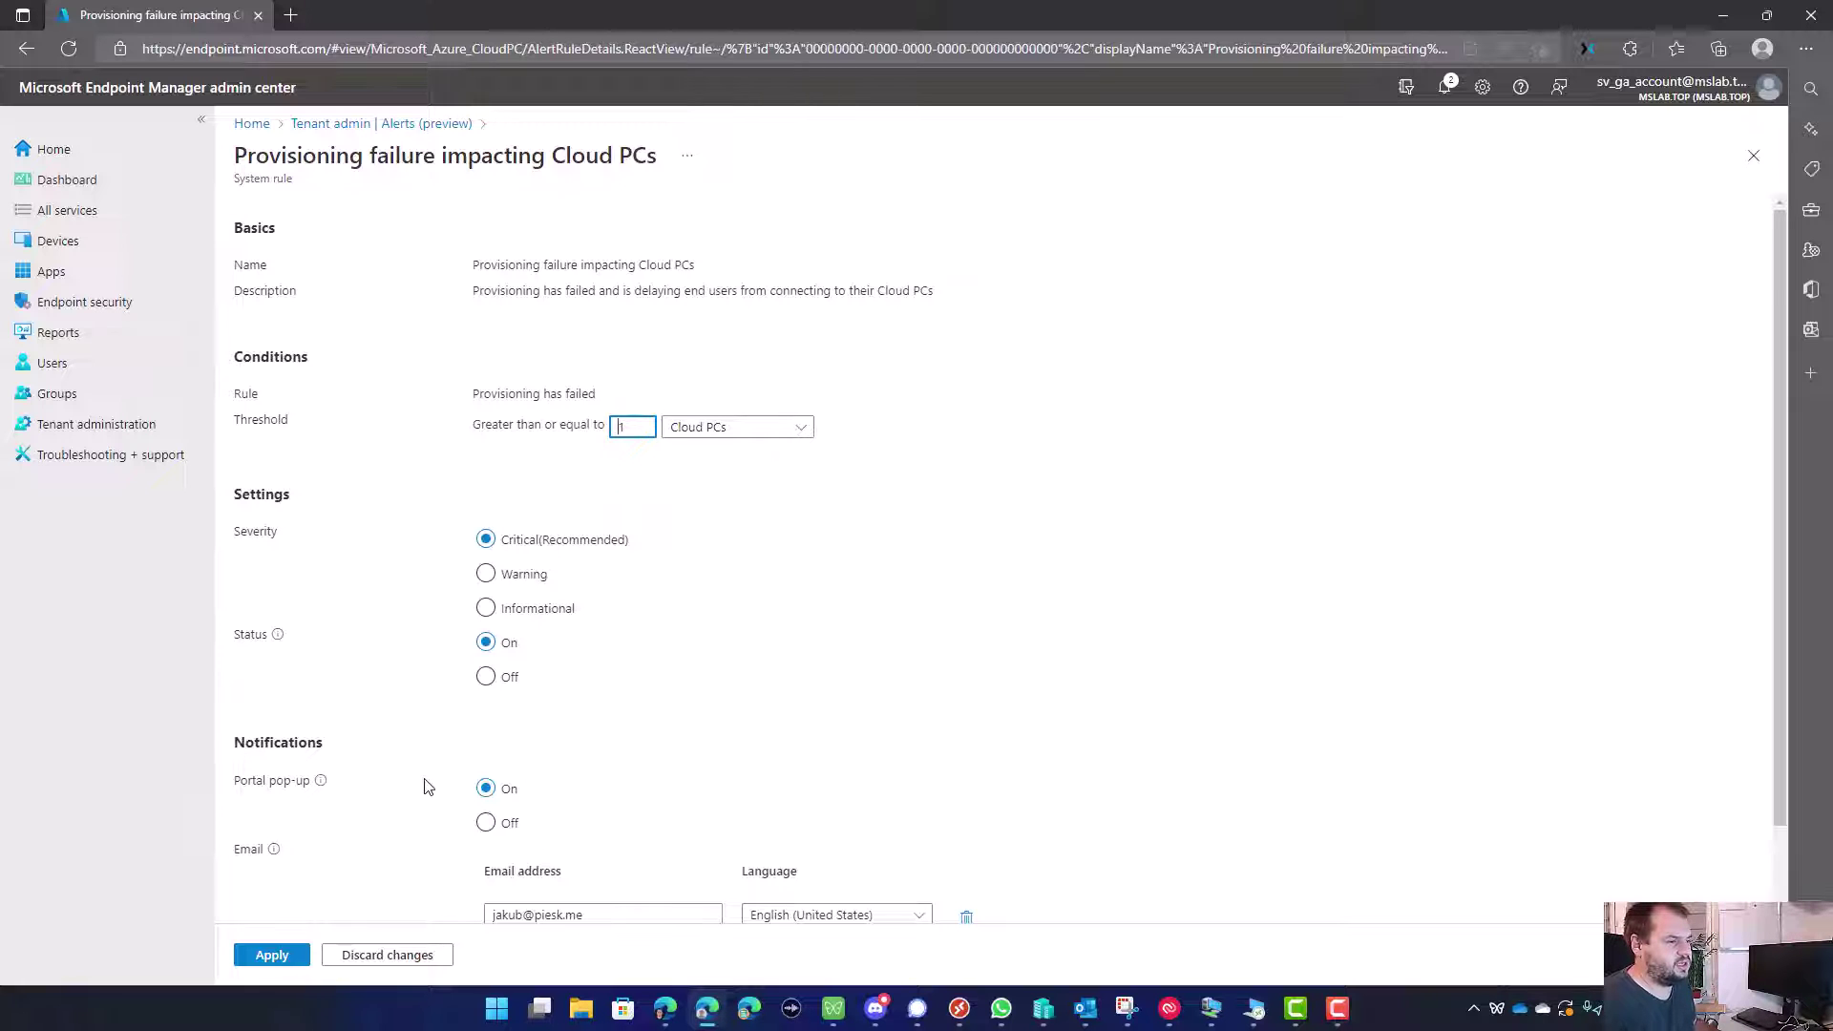
scroll(427, 787, "down", 1)
Step: Save the provisioning rule, glance at the Upload failure for custom images rule, then open Devices
left_click(277, 958)
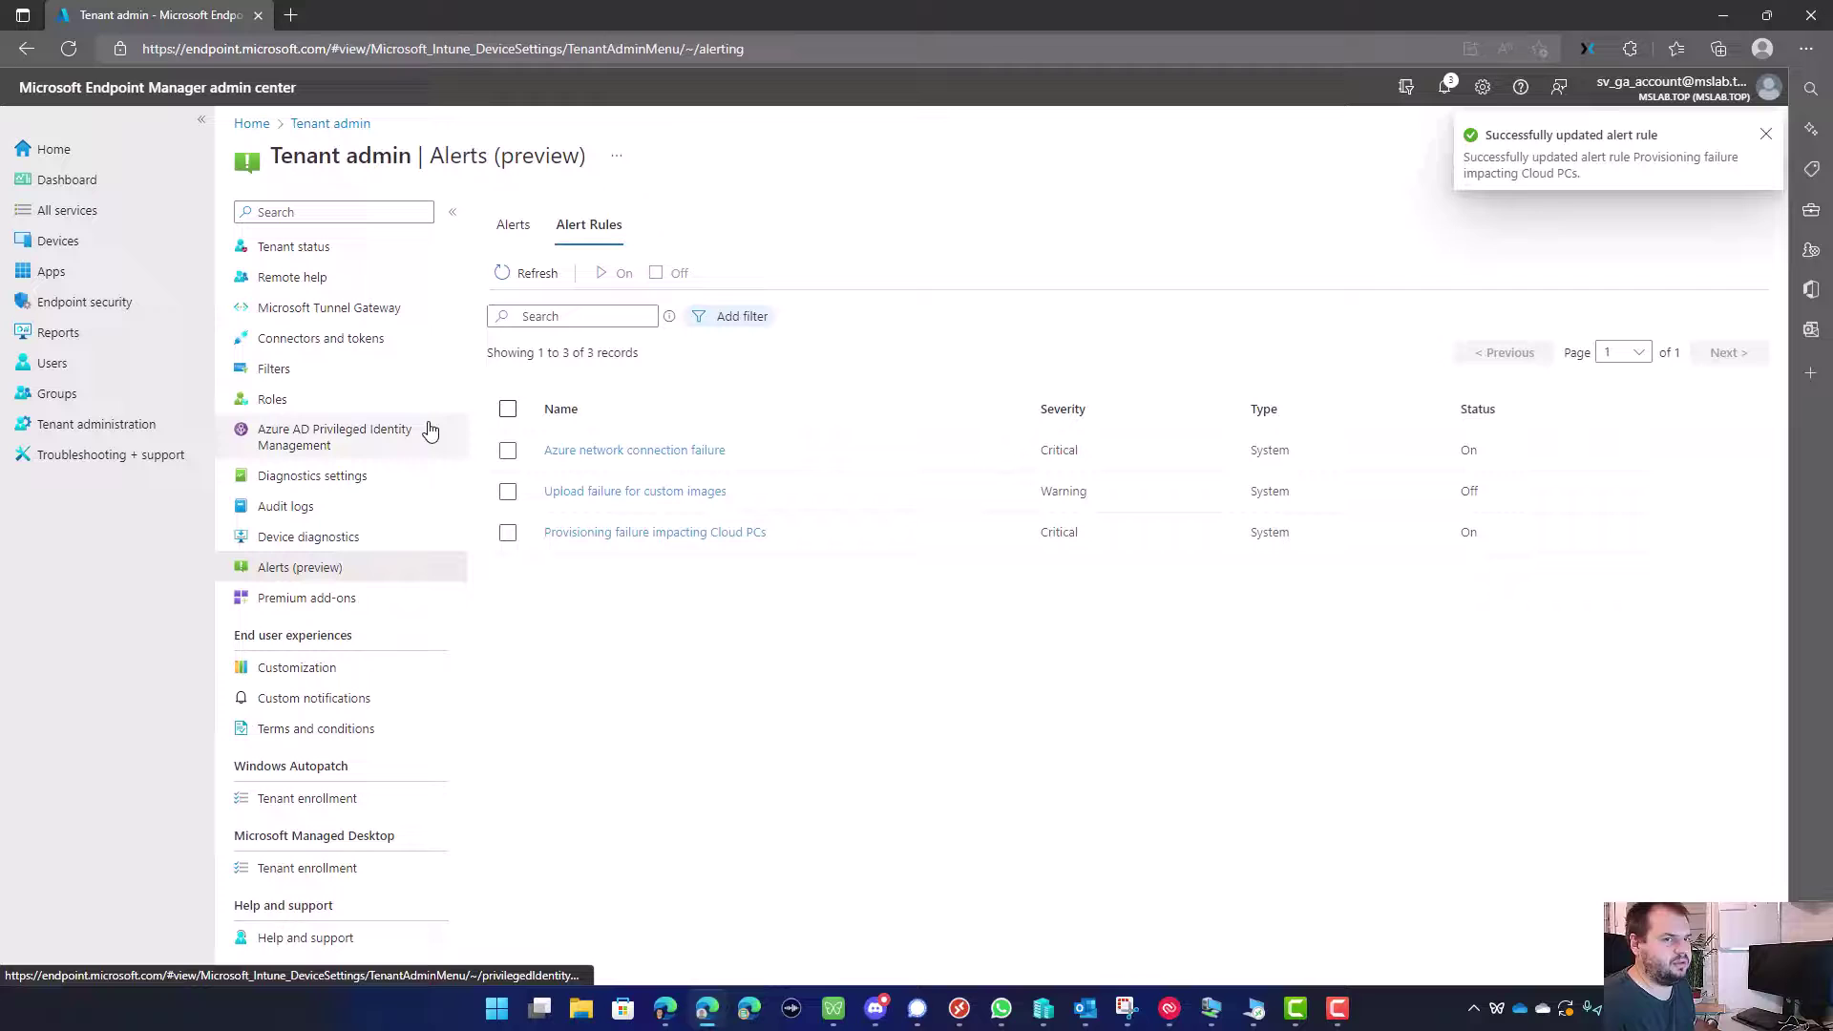
left_click(635, 492)
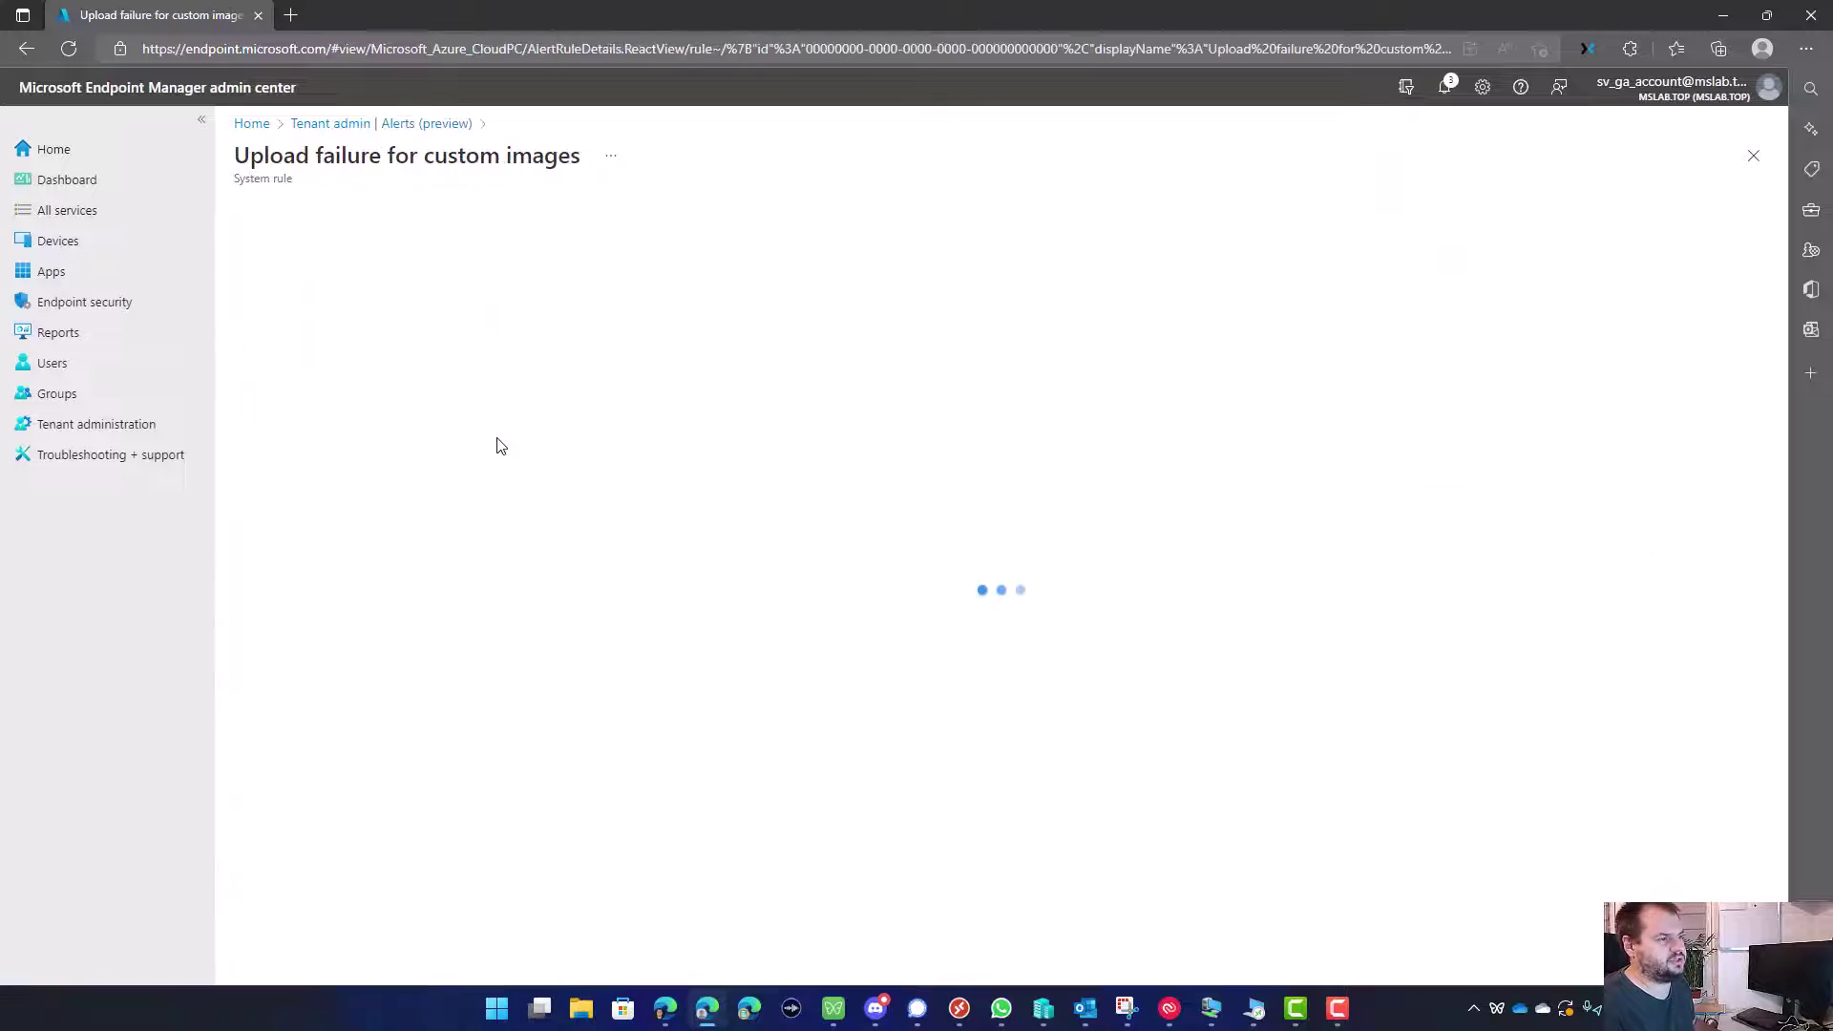
key("alt+Left")
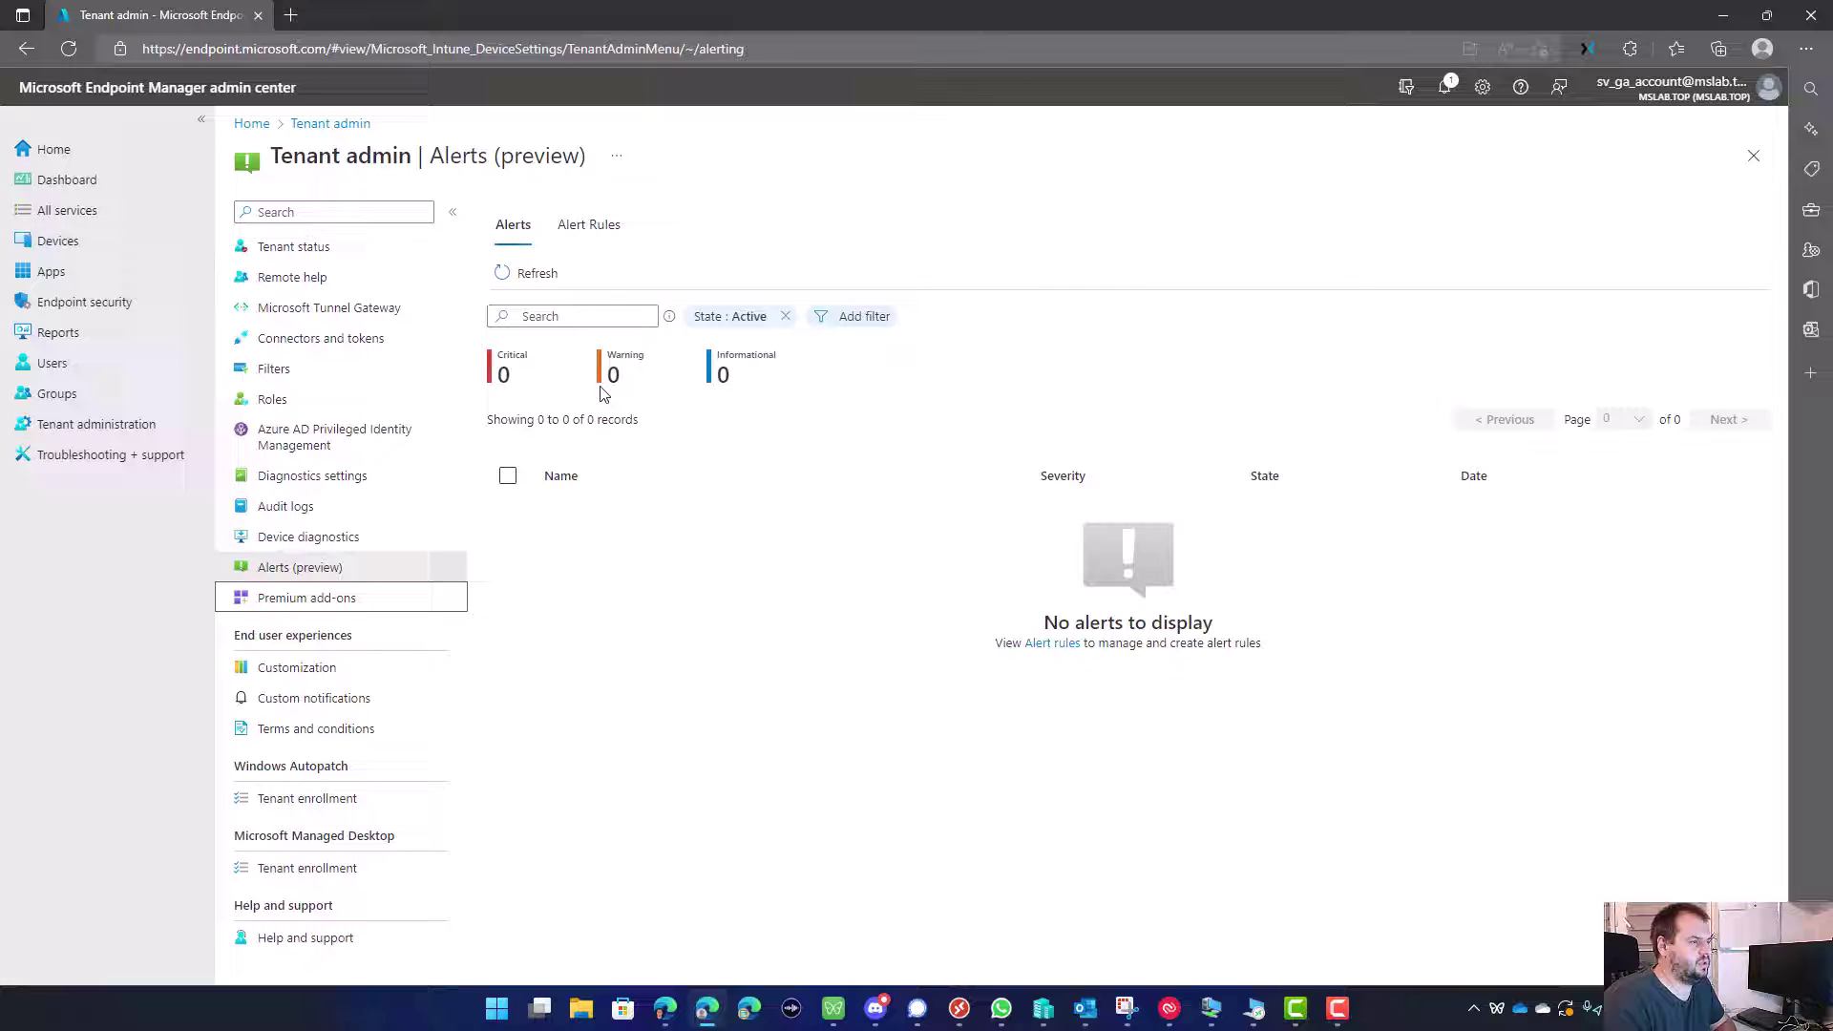
left_click(119, 244)
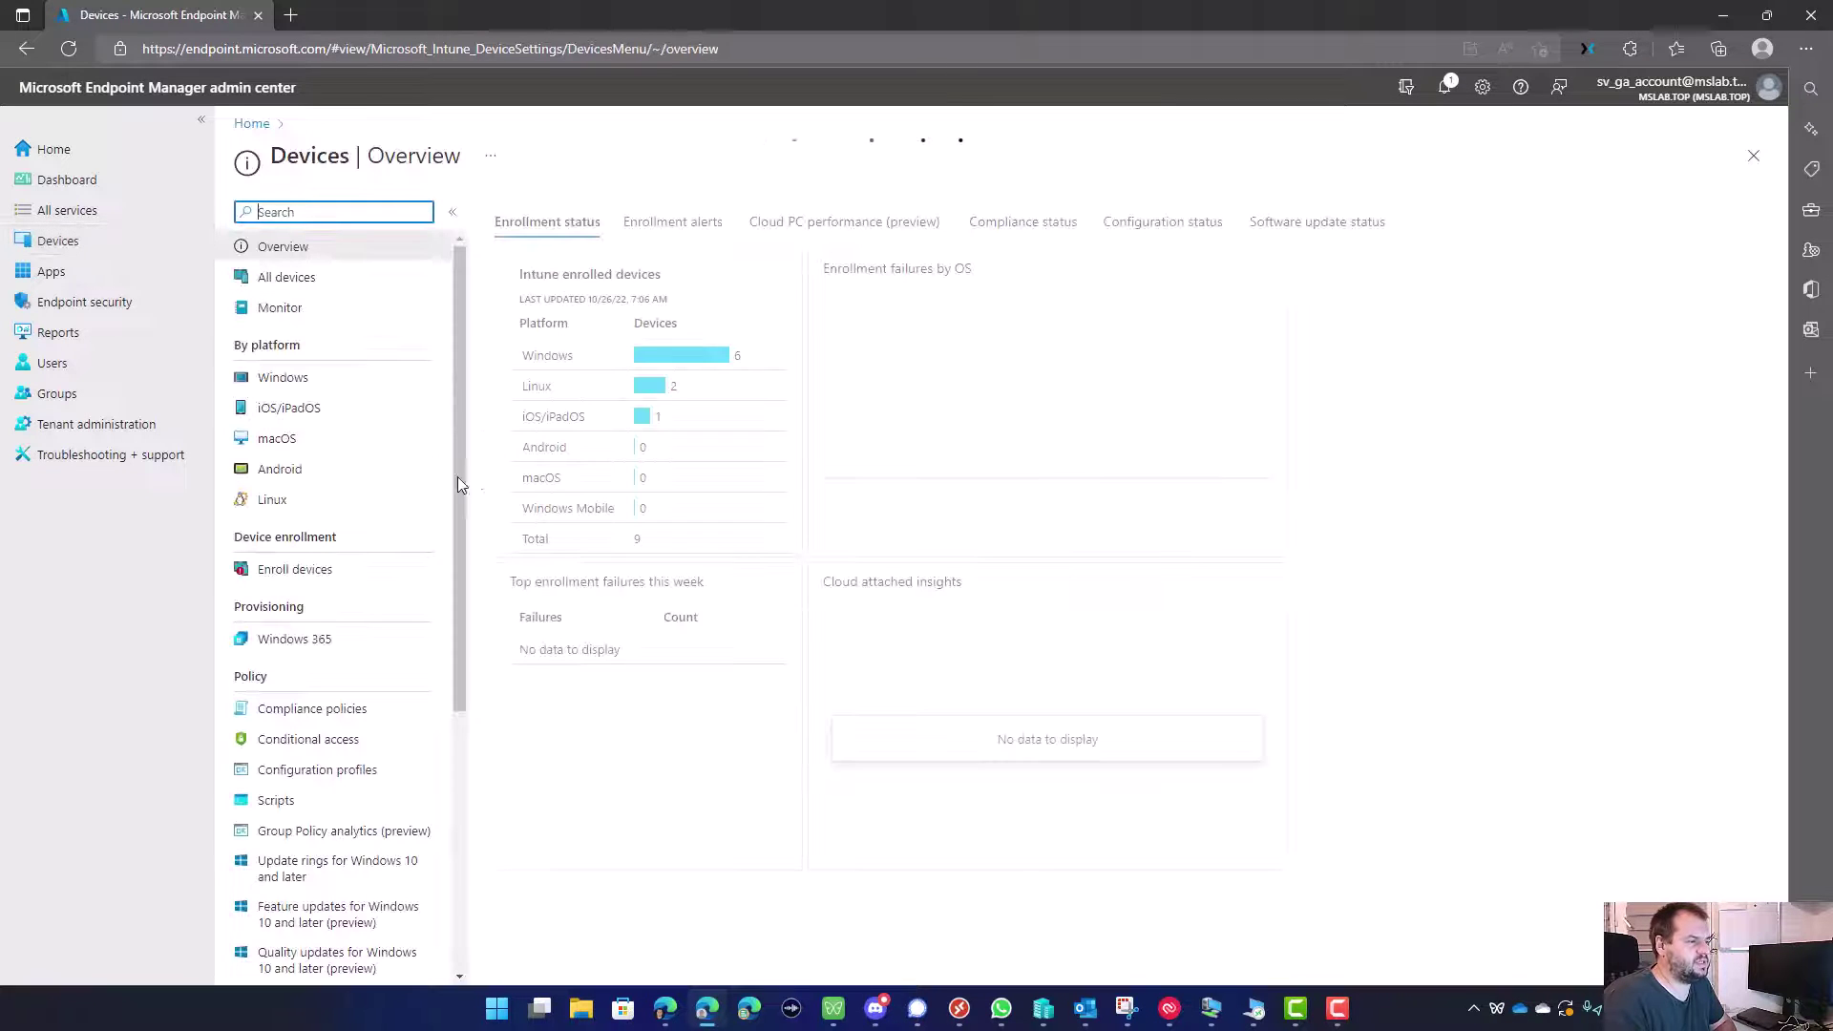
Step: Go to Windows > Windows enrollment > Enrollment notifications (preview)
left_click(309, 380)
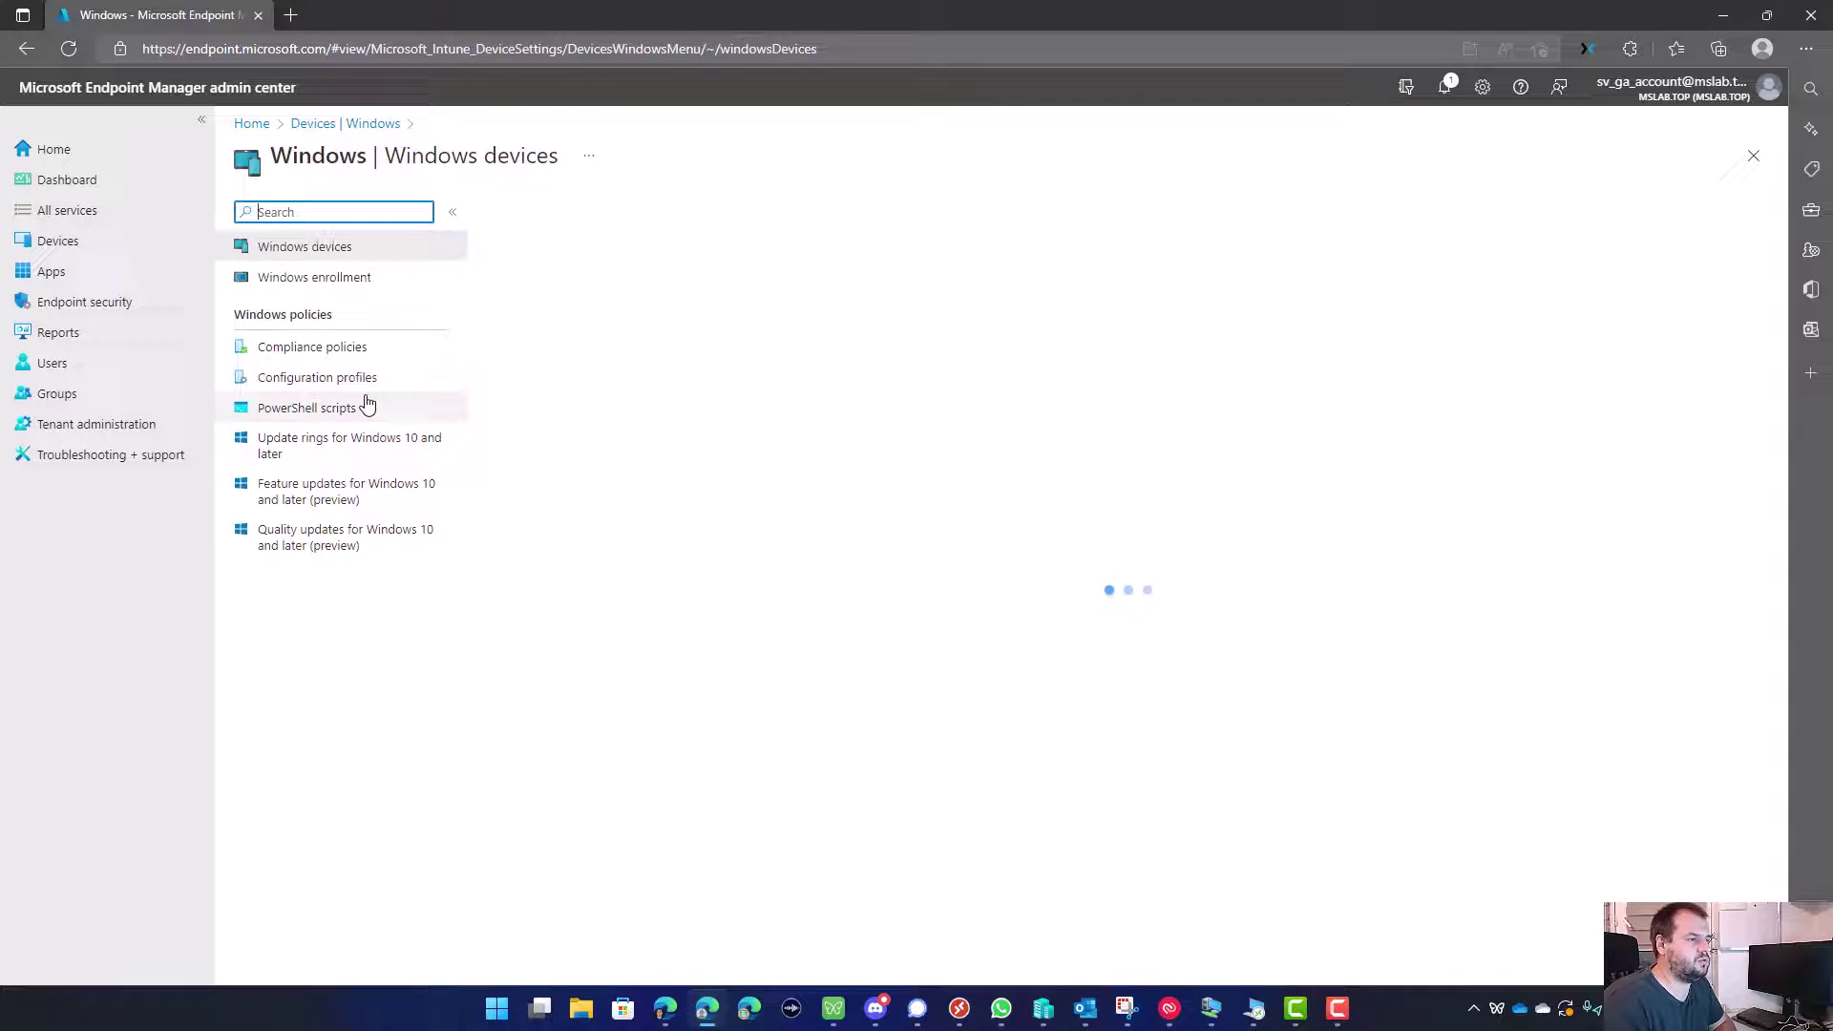
left_click(331, 284)
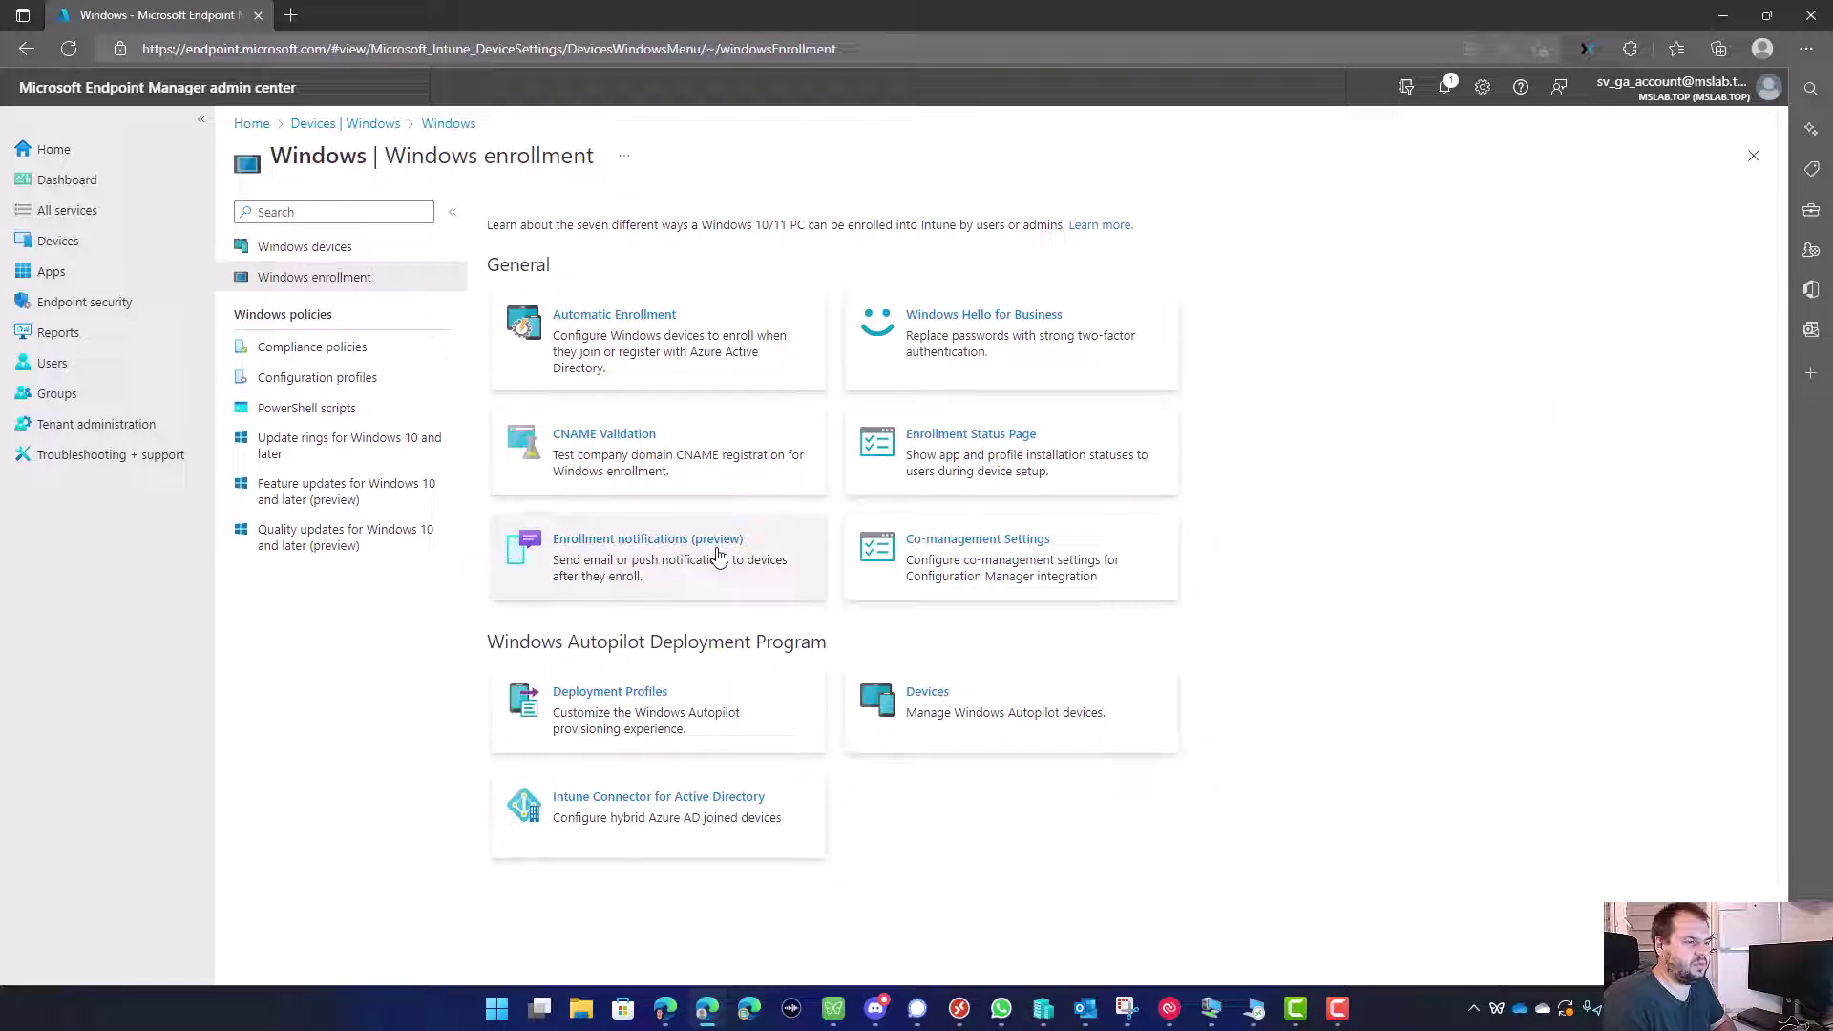
left_click(709, 577)
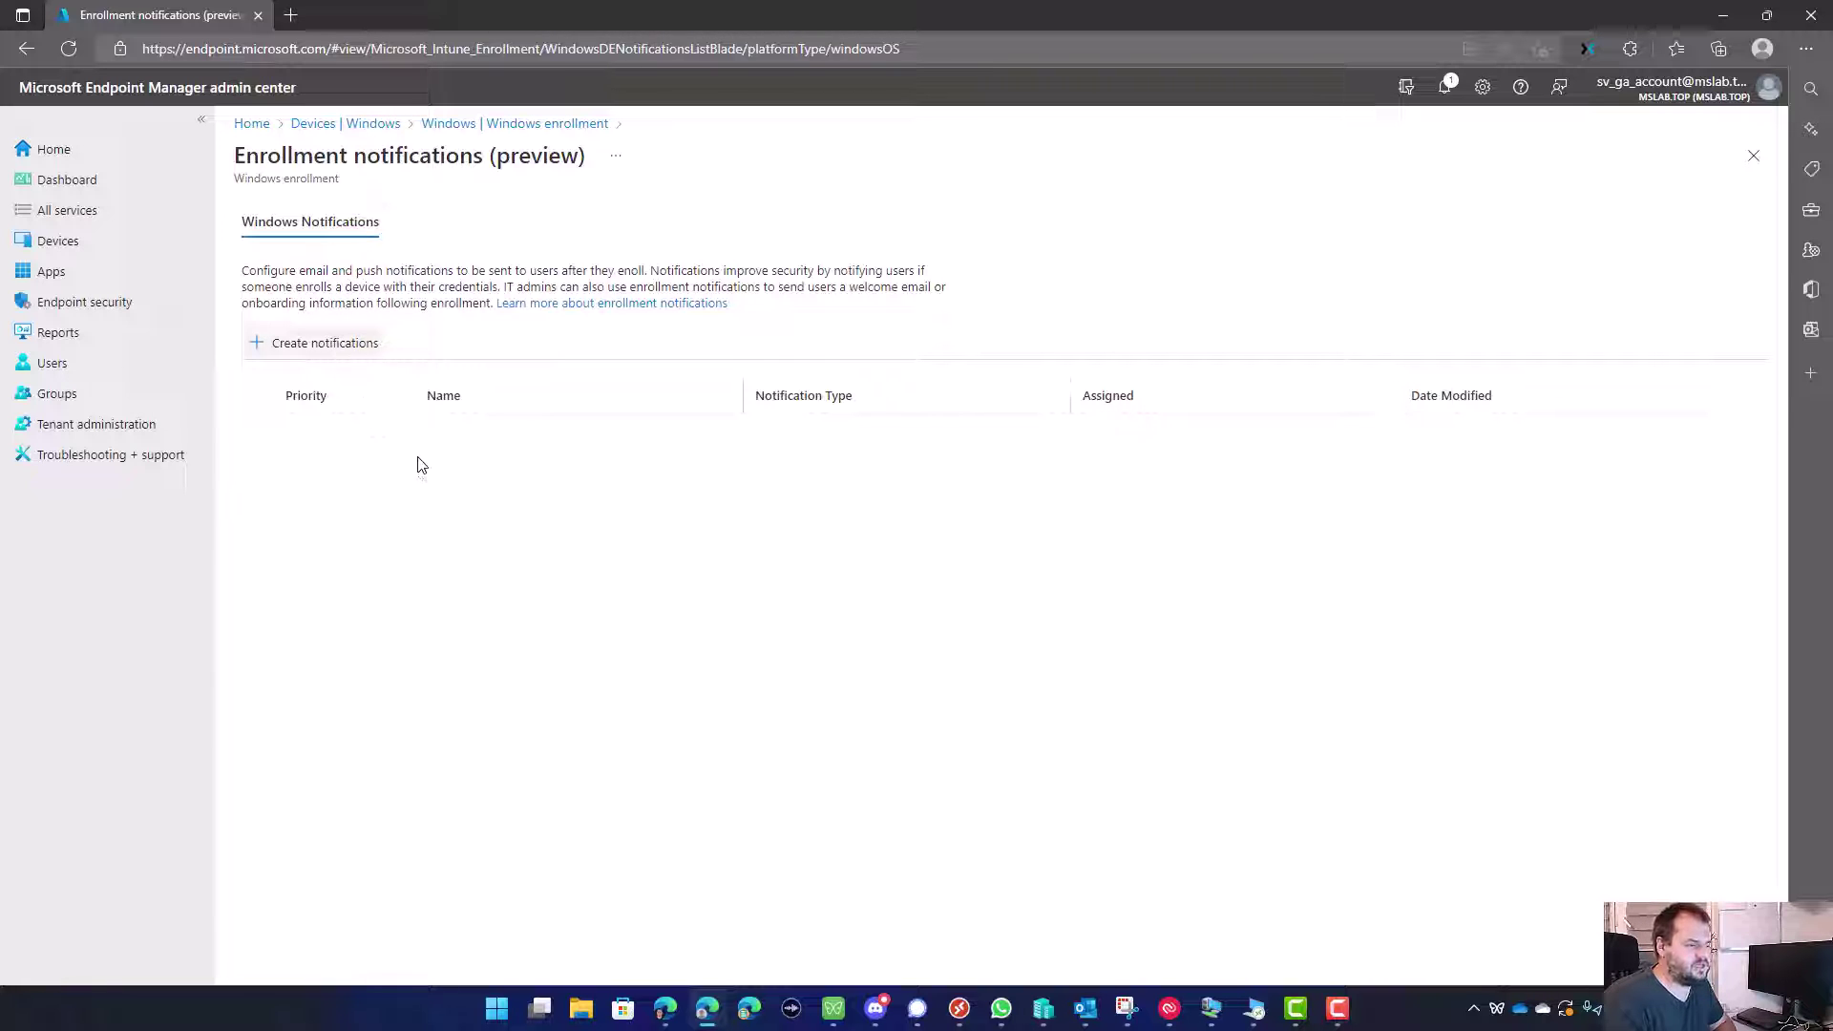
Step: Create a notification named 'Enrollment Notification > Default for all Users' and advance to Notification settings
left_click(340, 355)
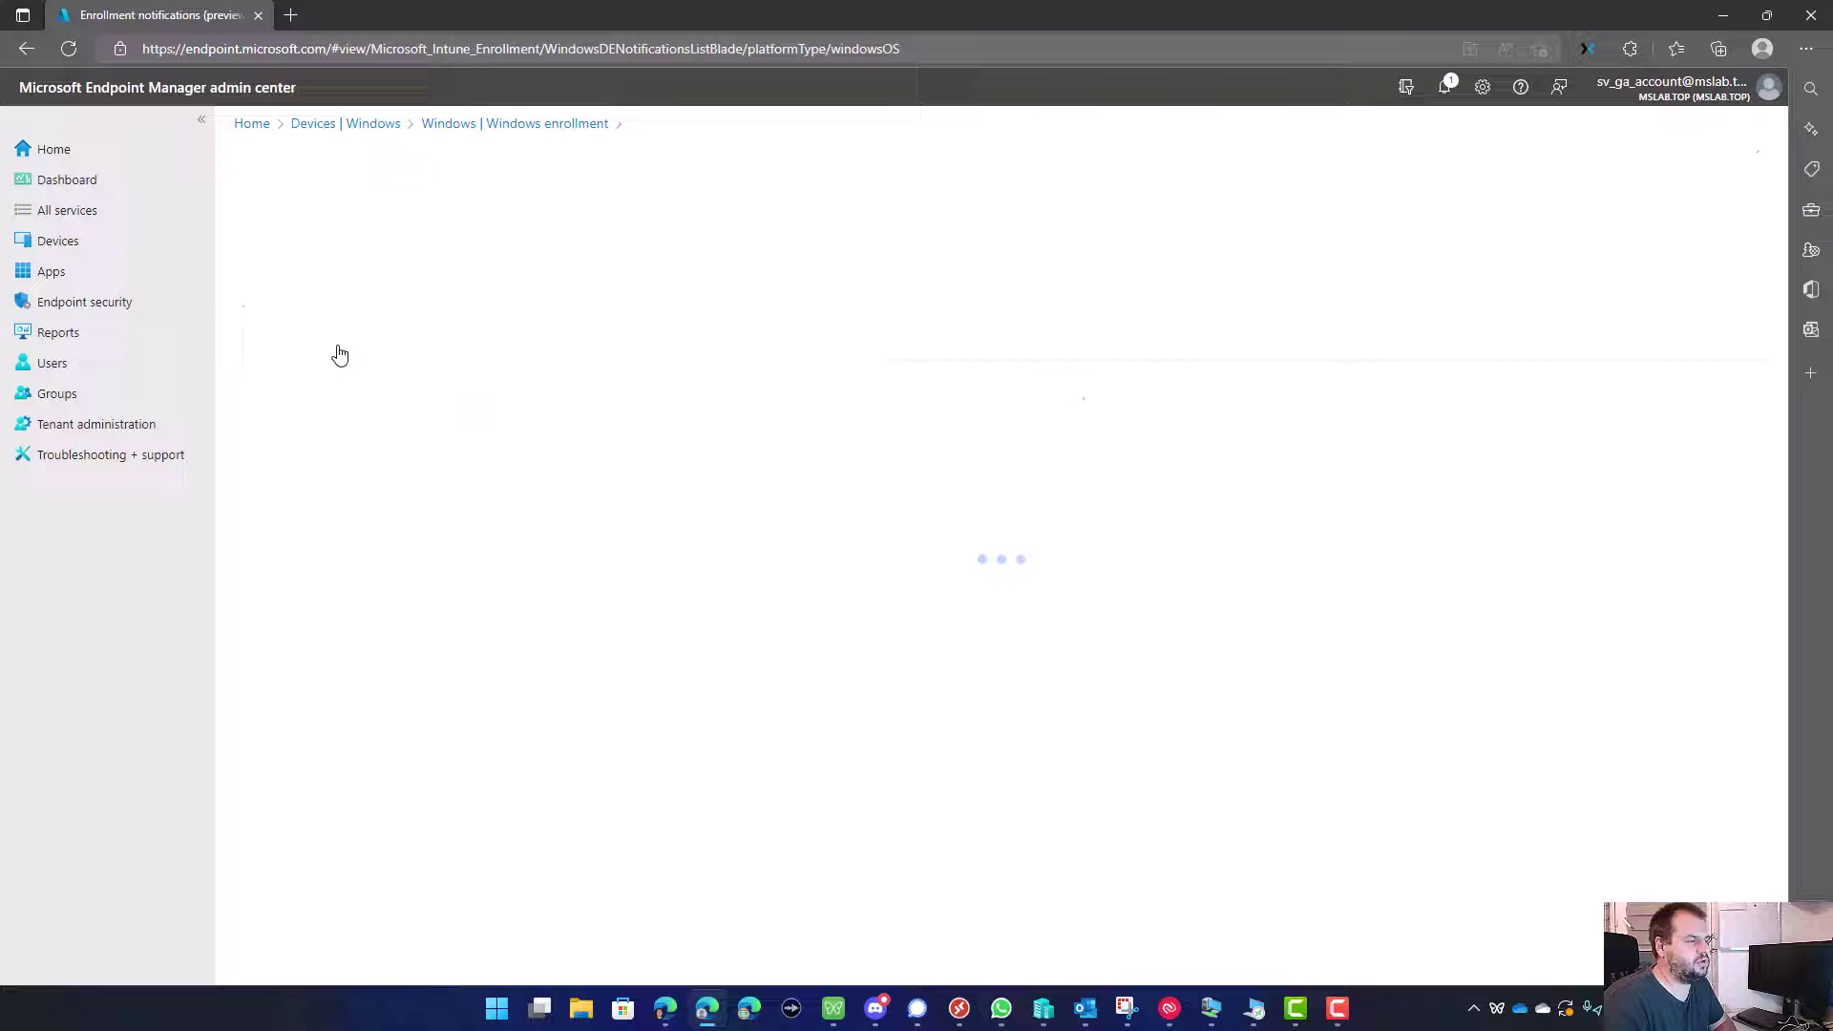
left_click(537, 275)
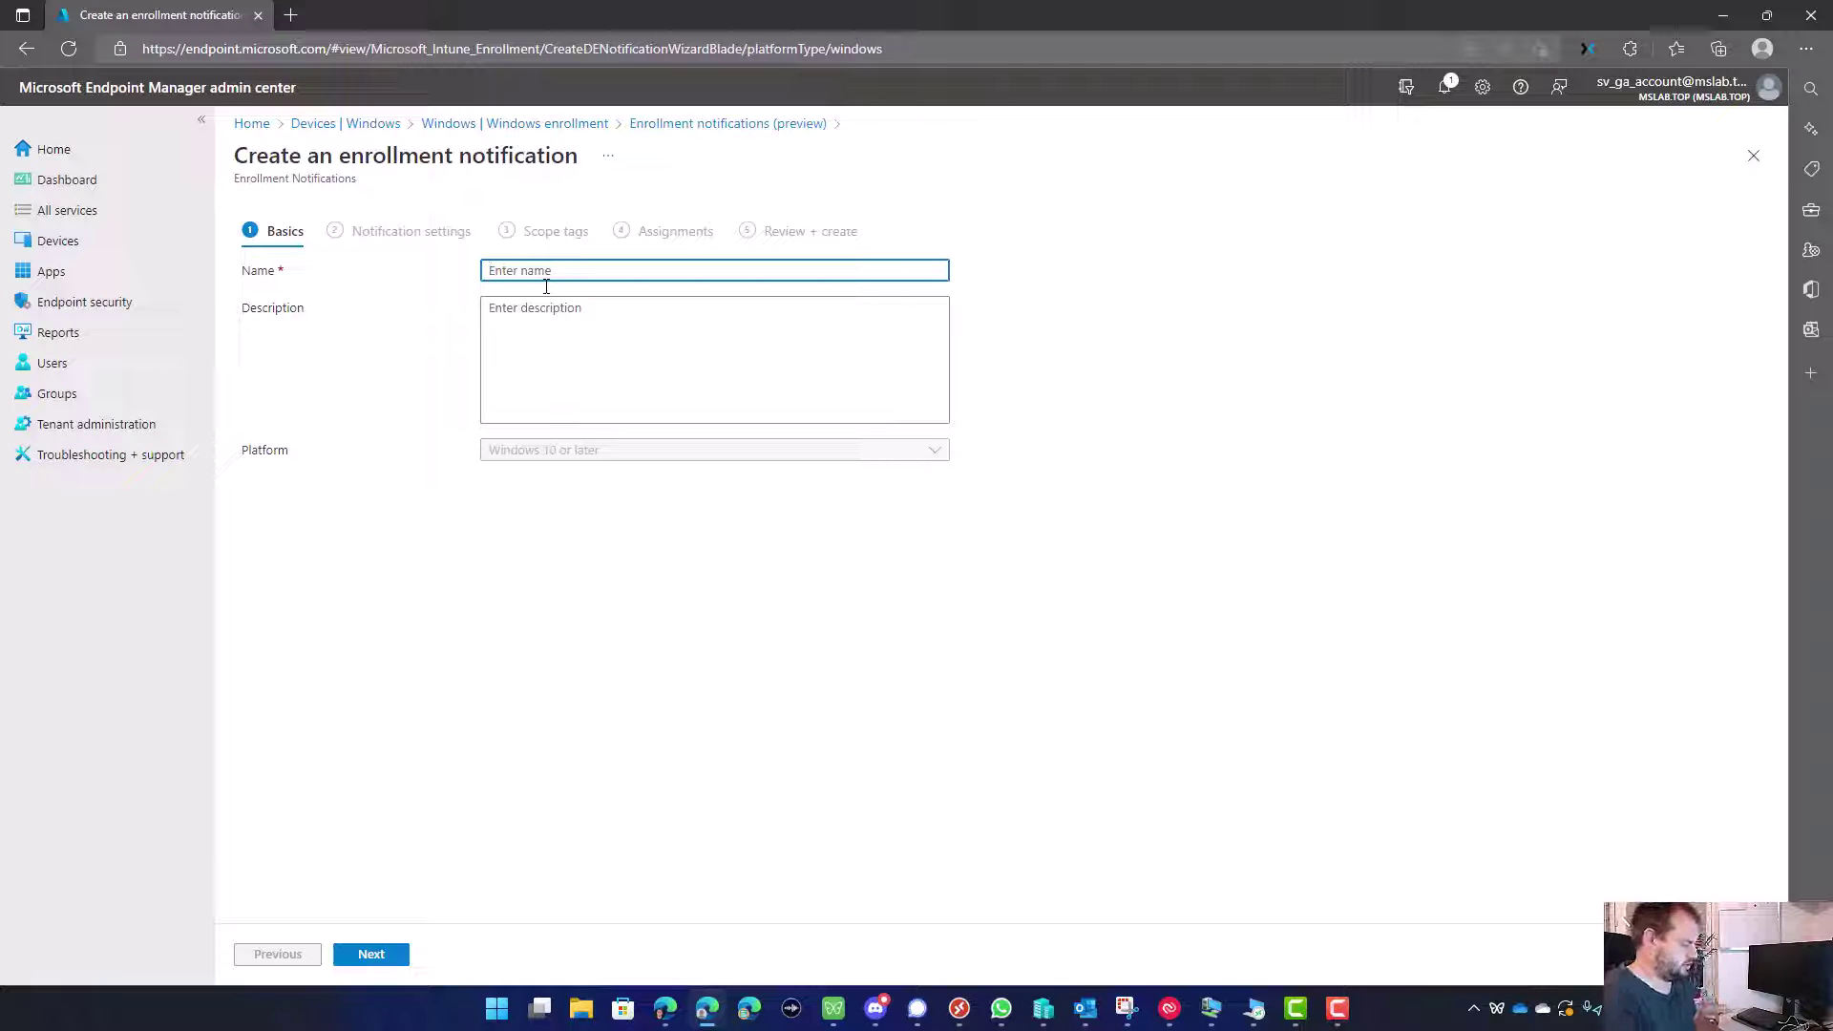
type("Enrollment ")
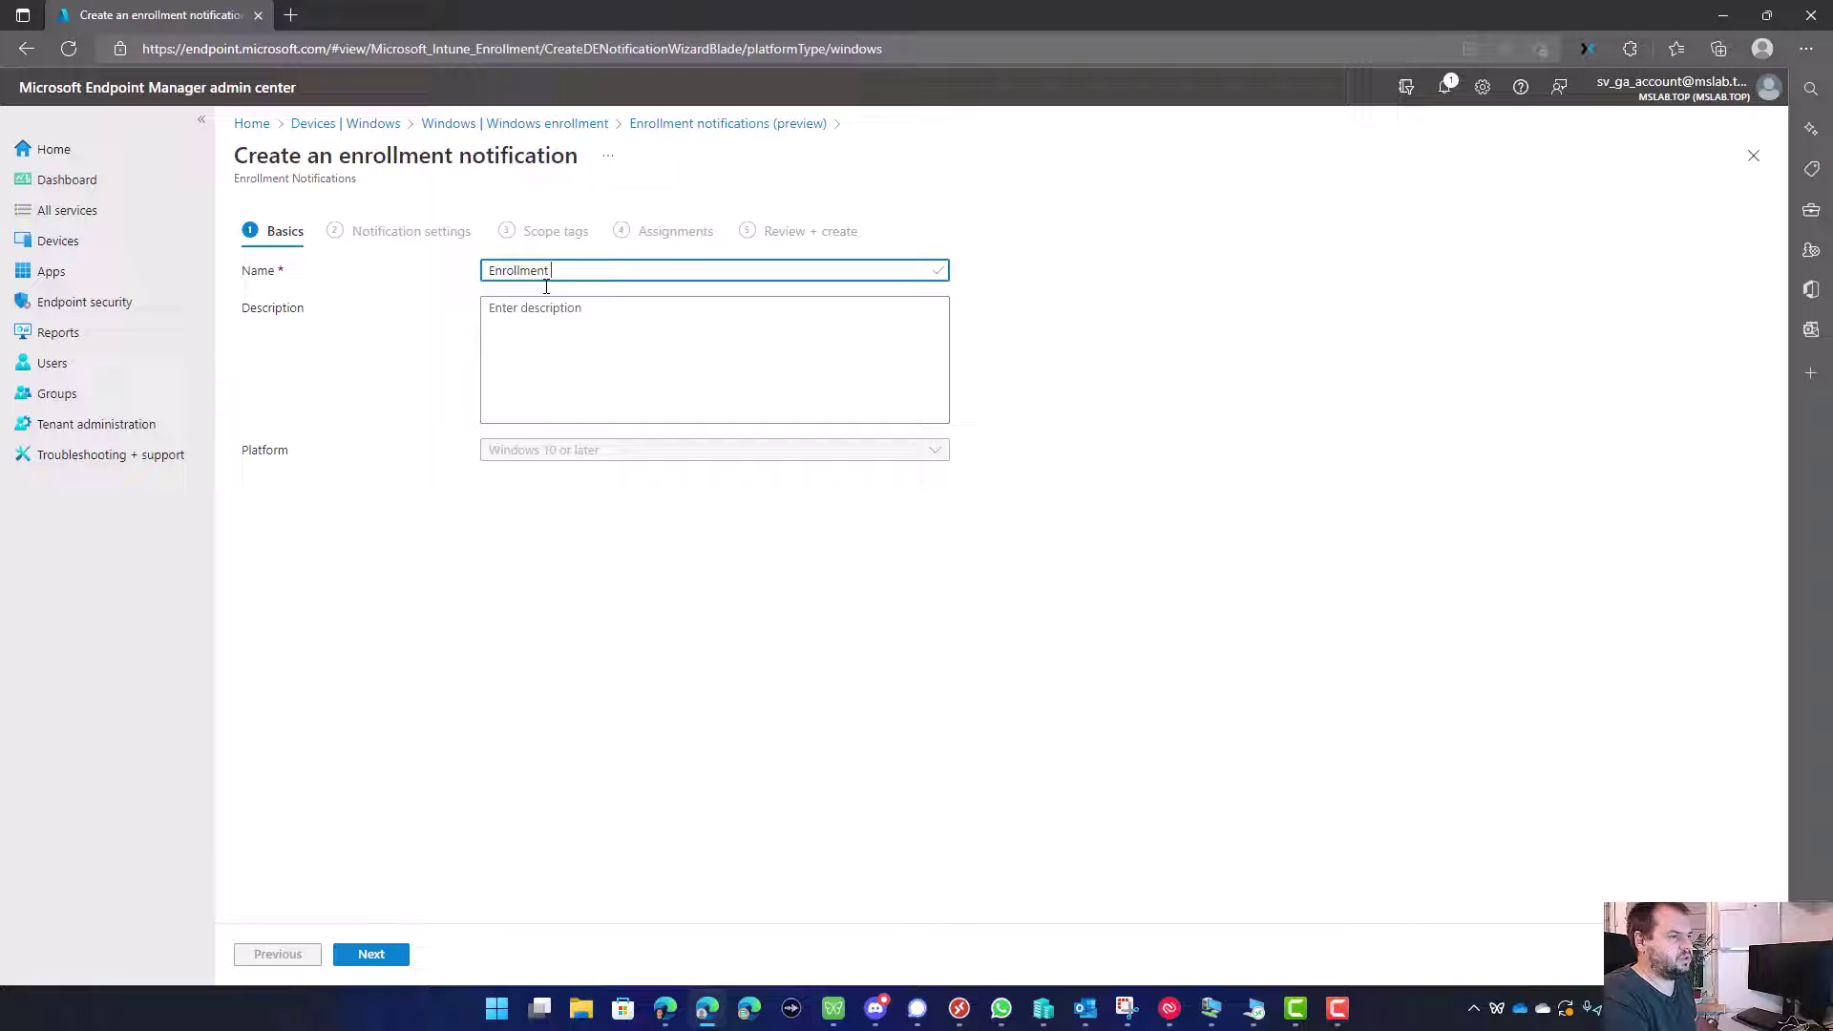
type("Notification > Default for all Users")
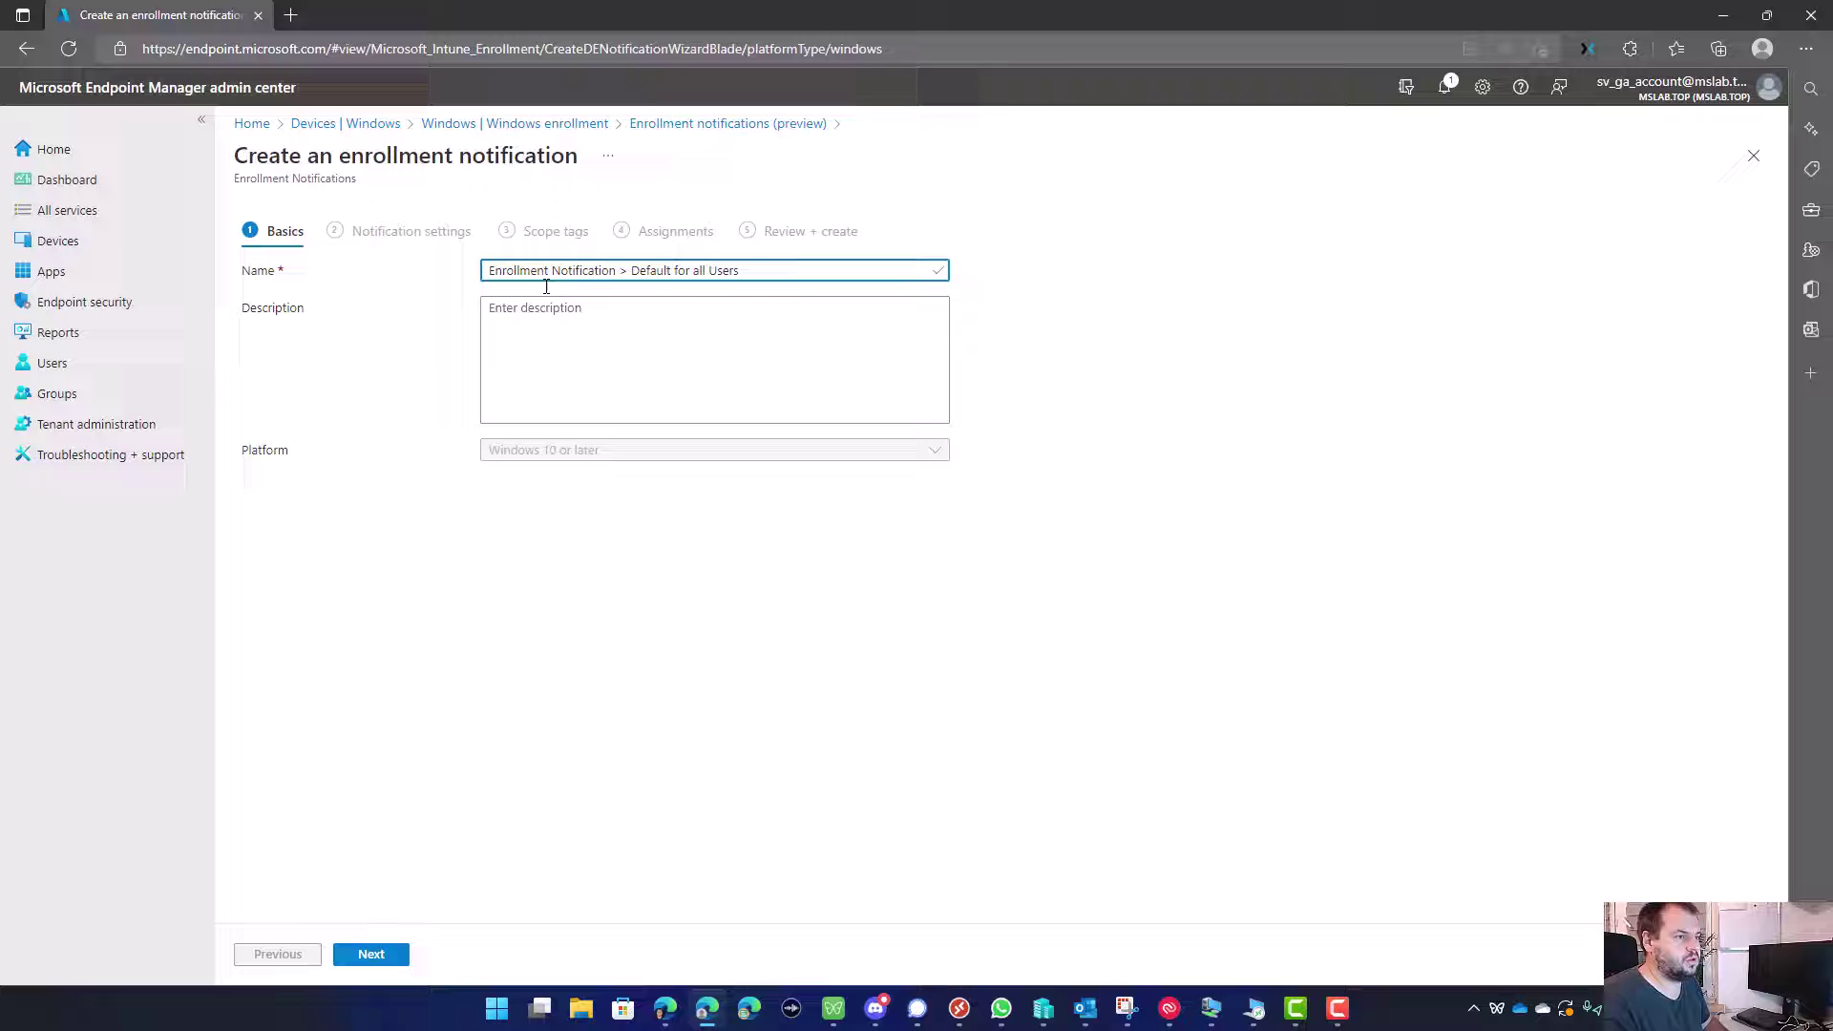
left_click(559, 363)
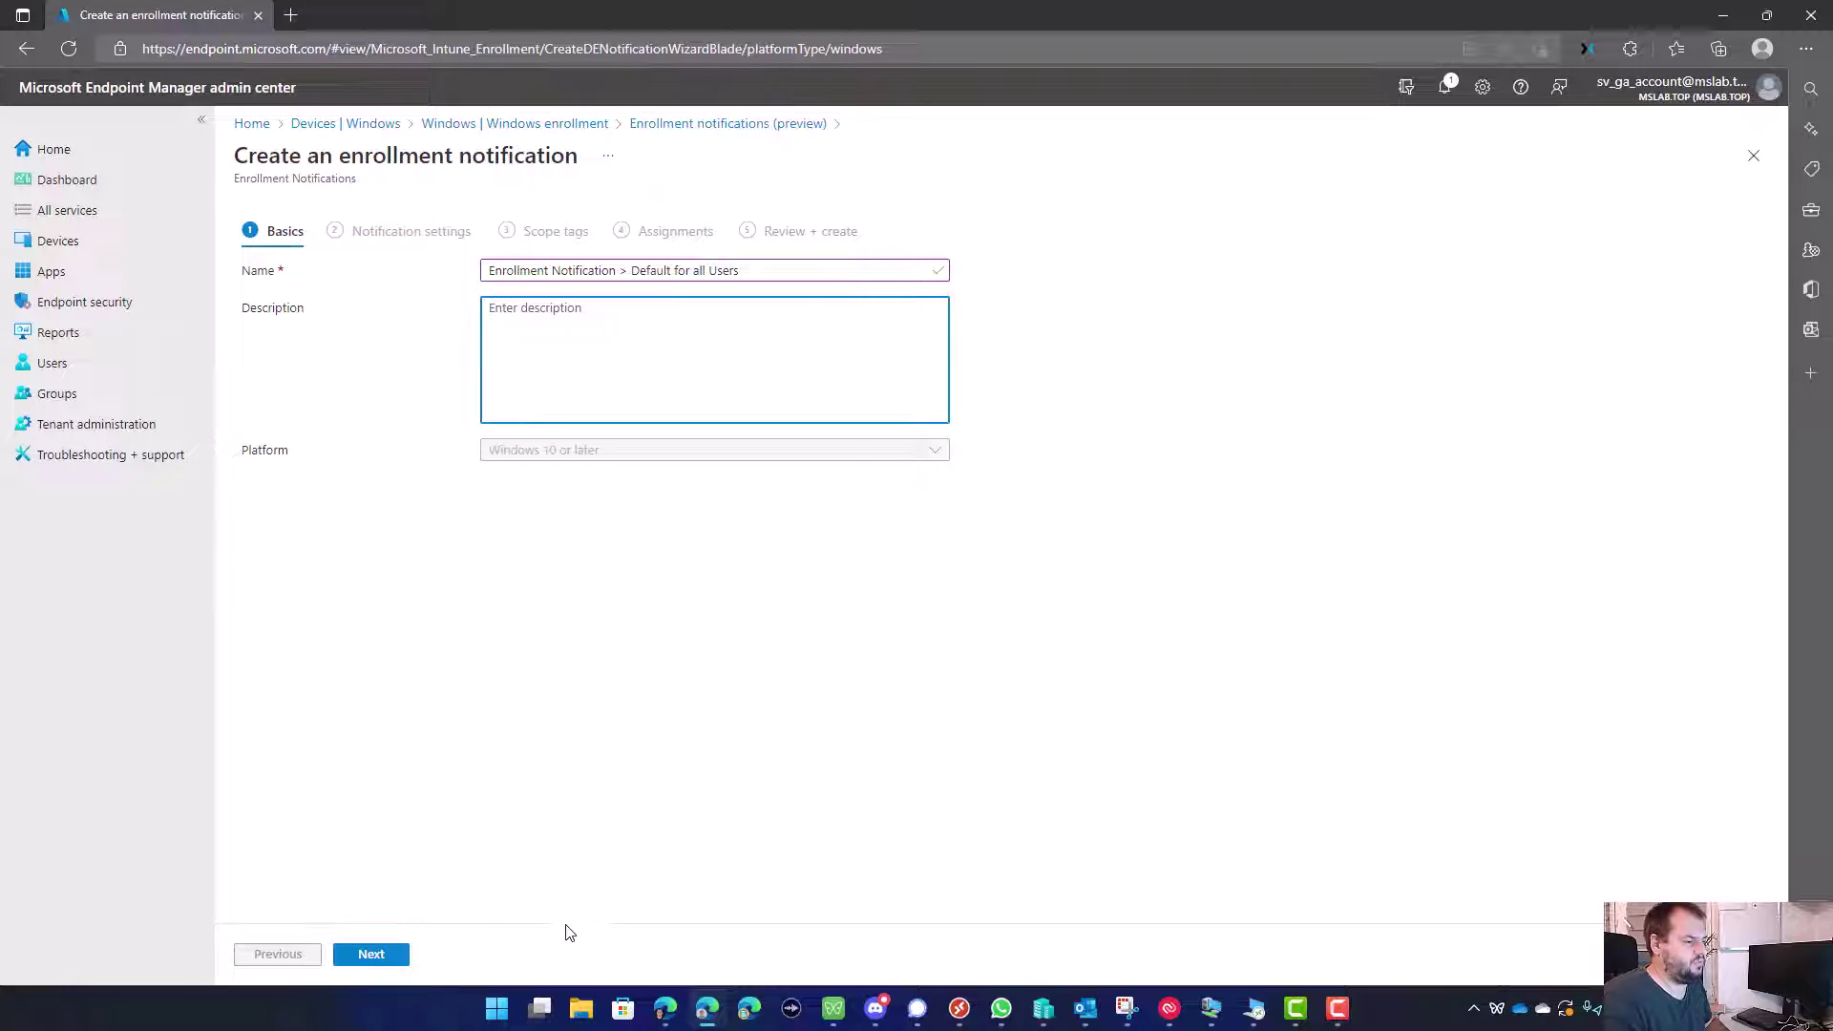
left_click(371, 953)
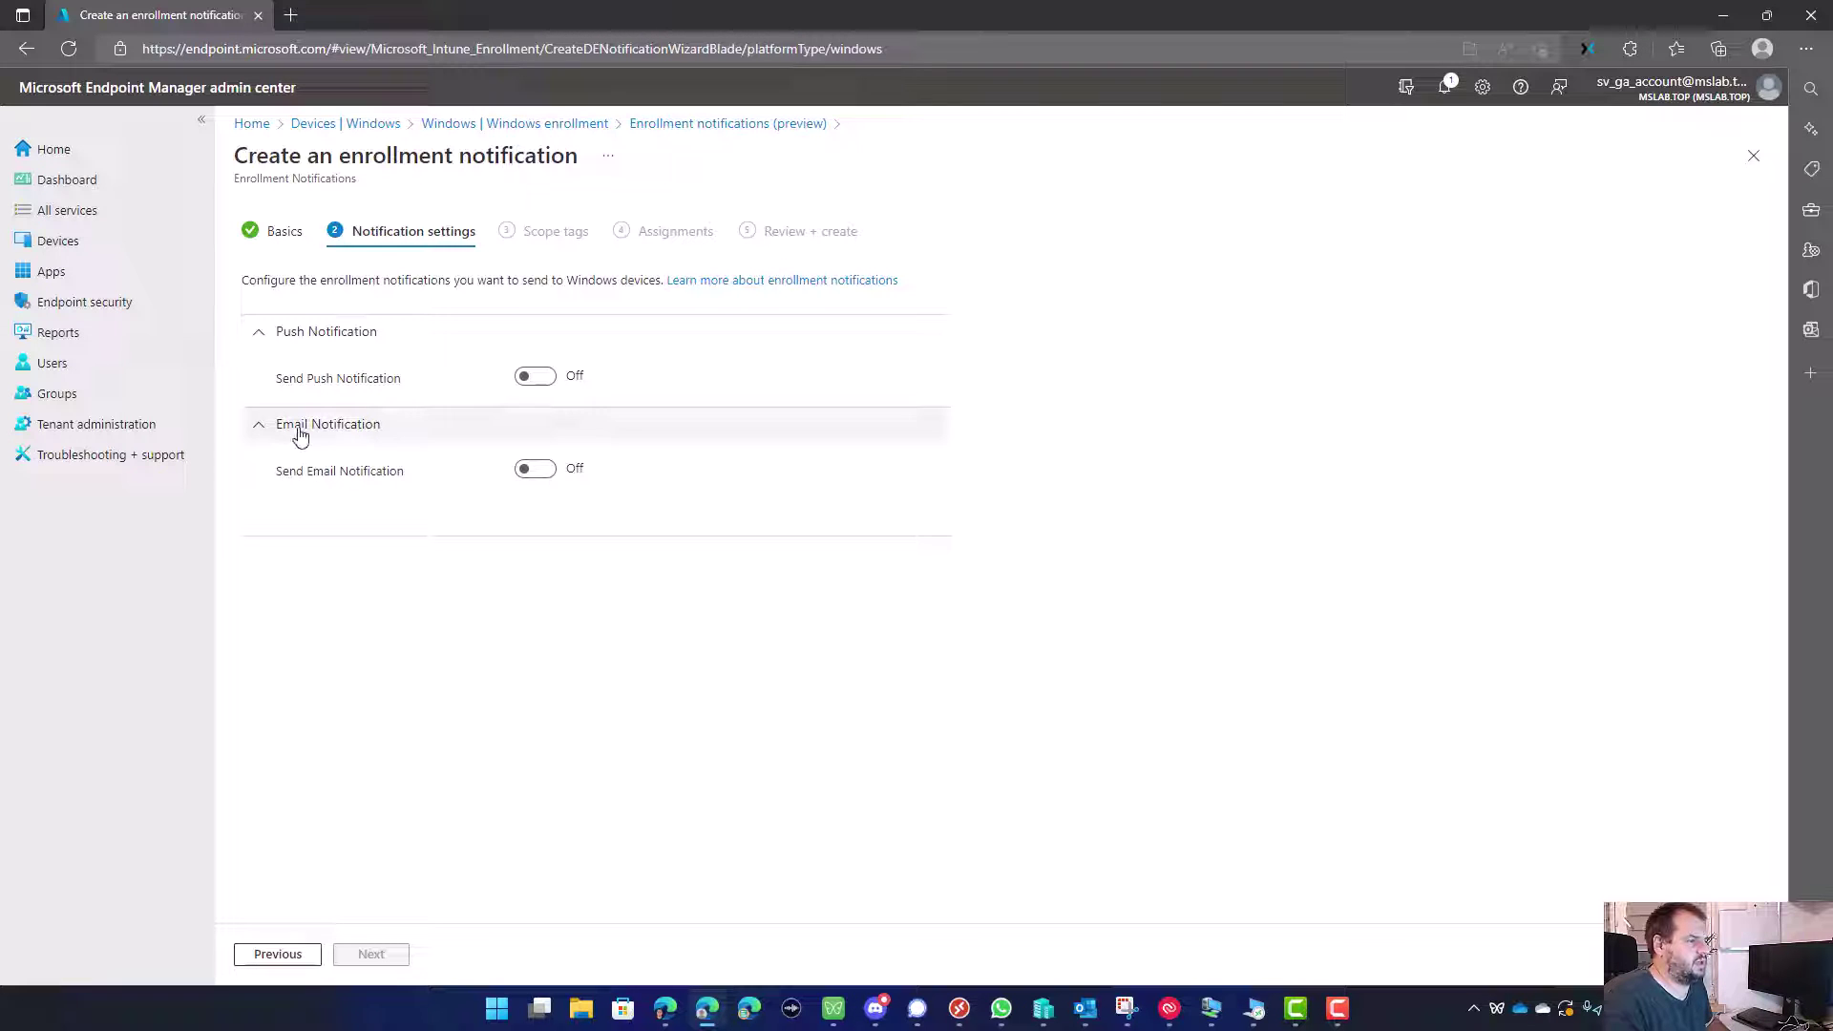
Step: Turn on email notification with the subject 'You machine is ready to use!'
left_click(532, 474)
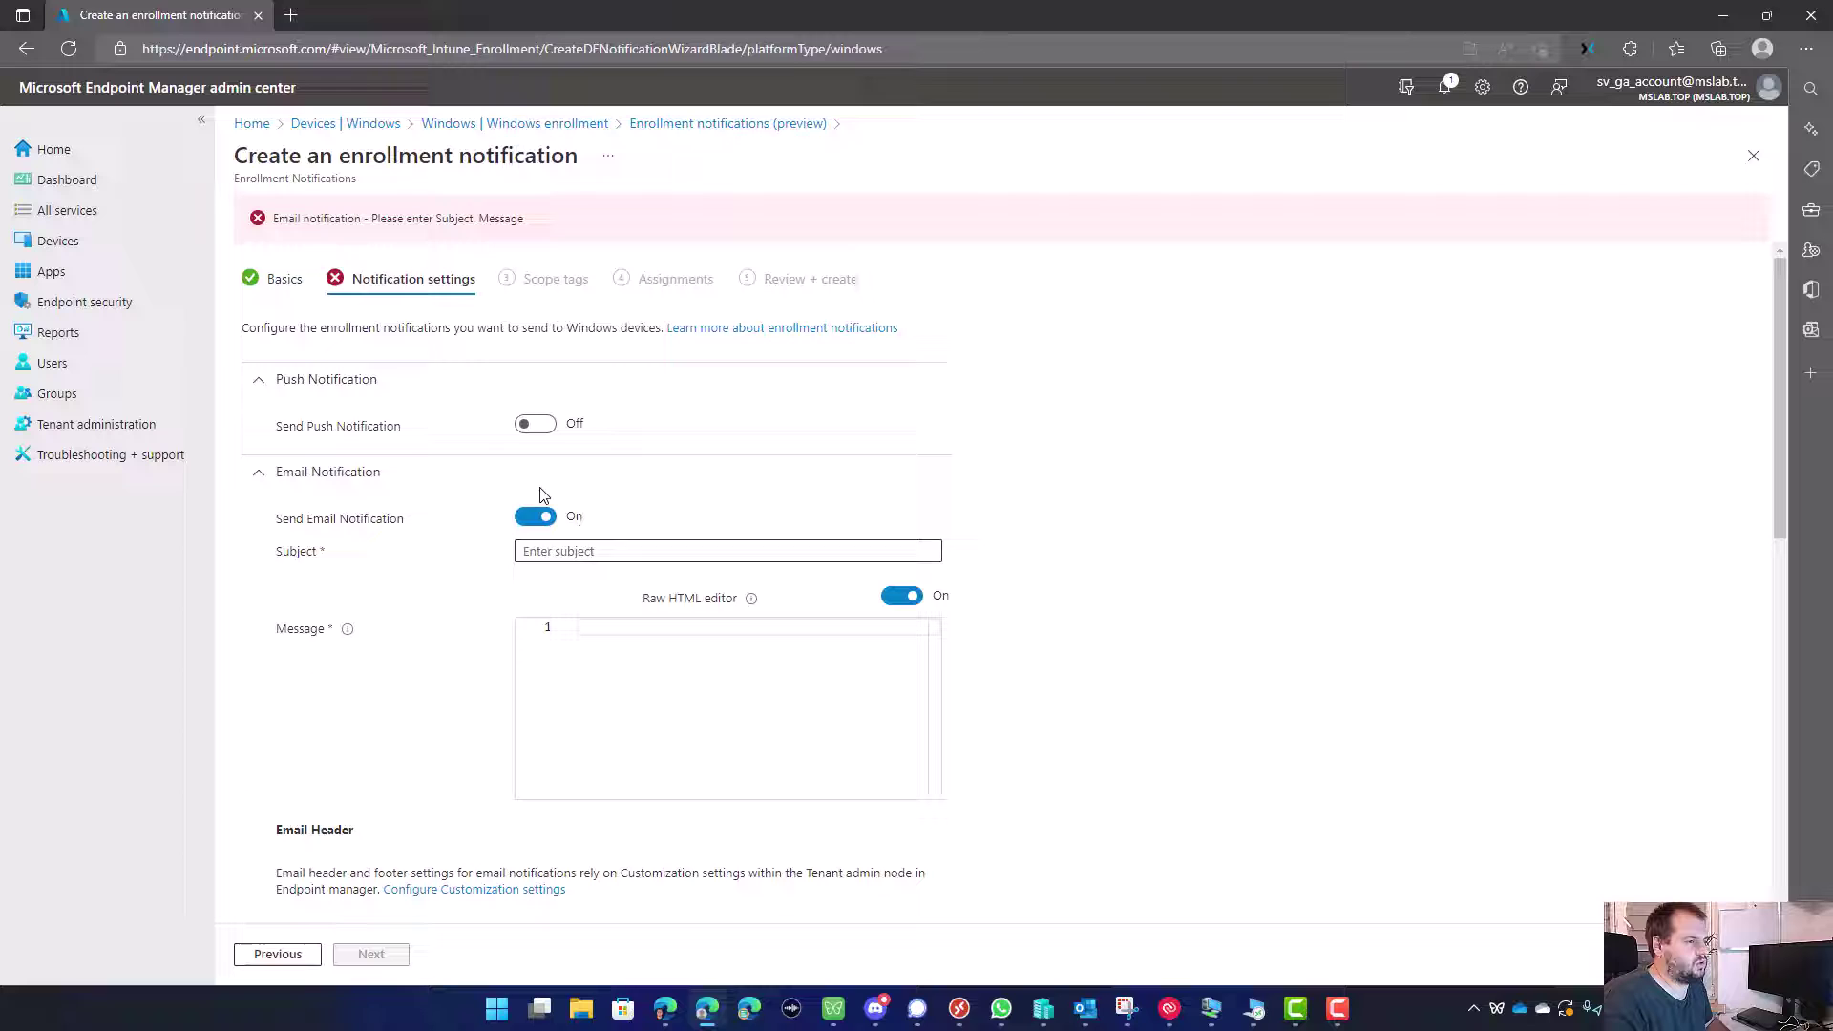
left_click(573, 551)
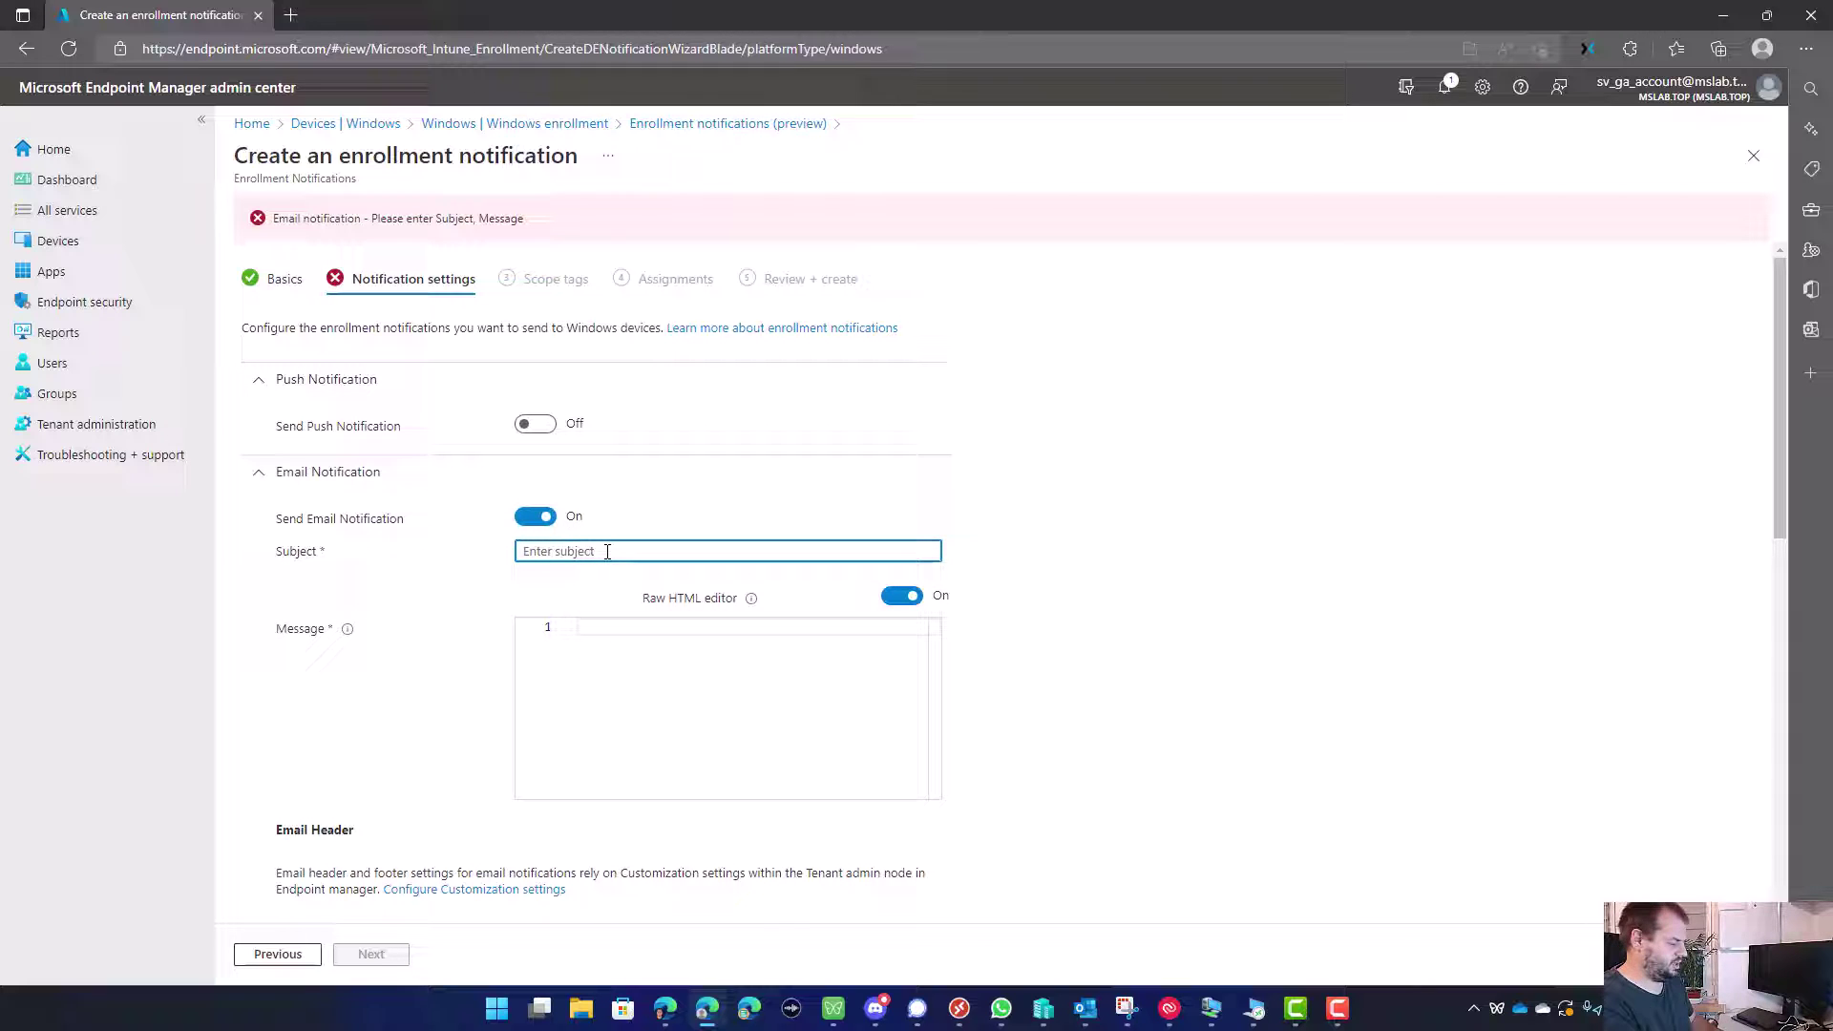
type("You")
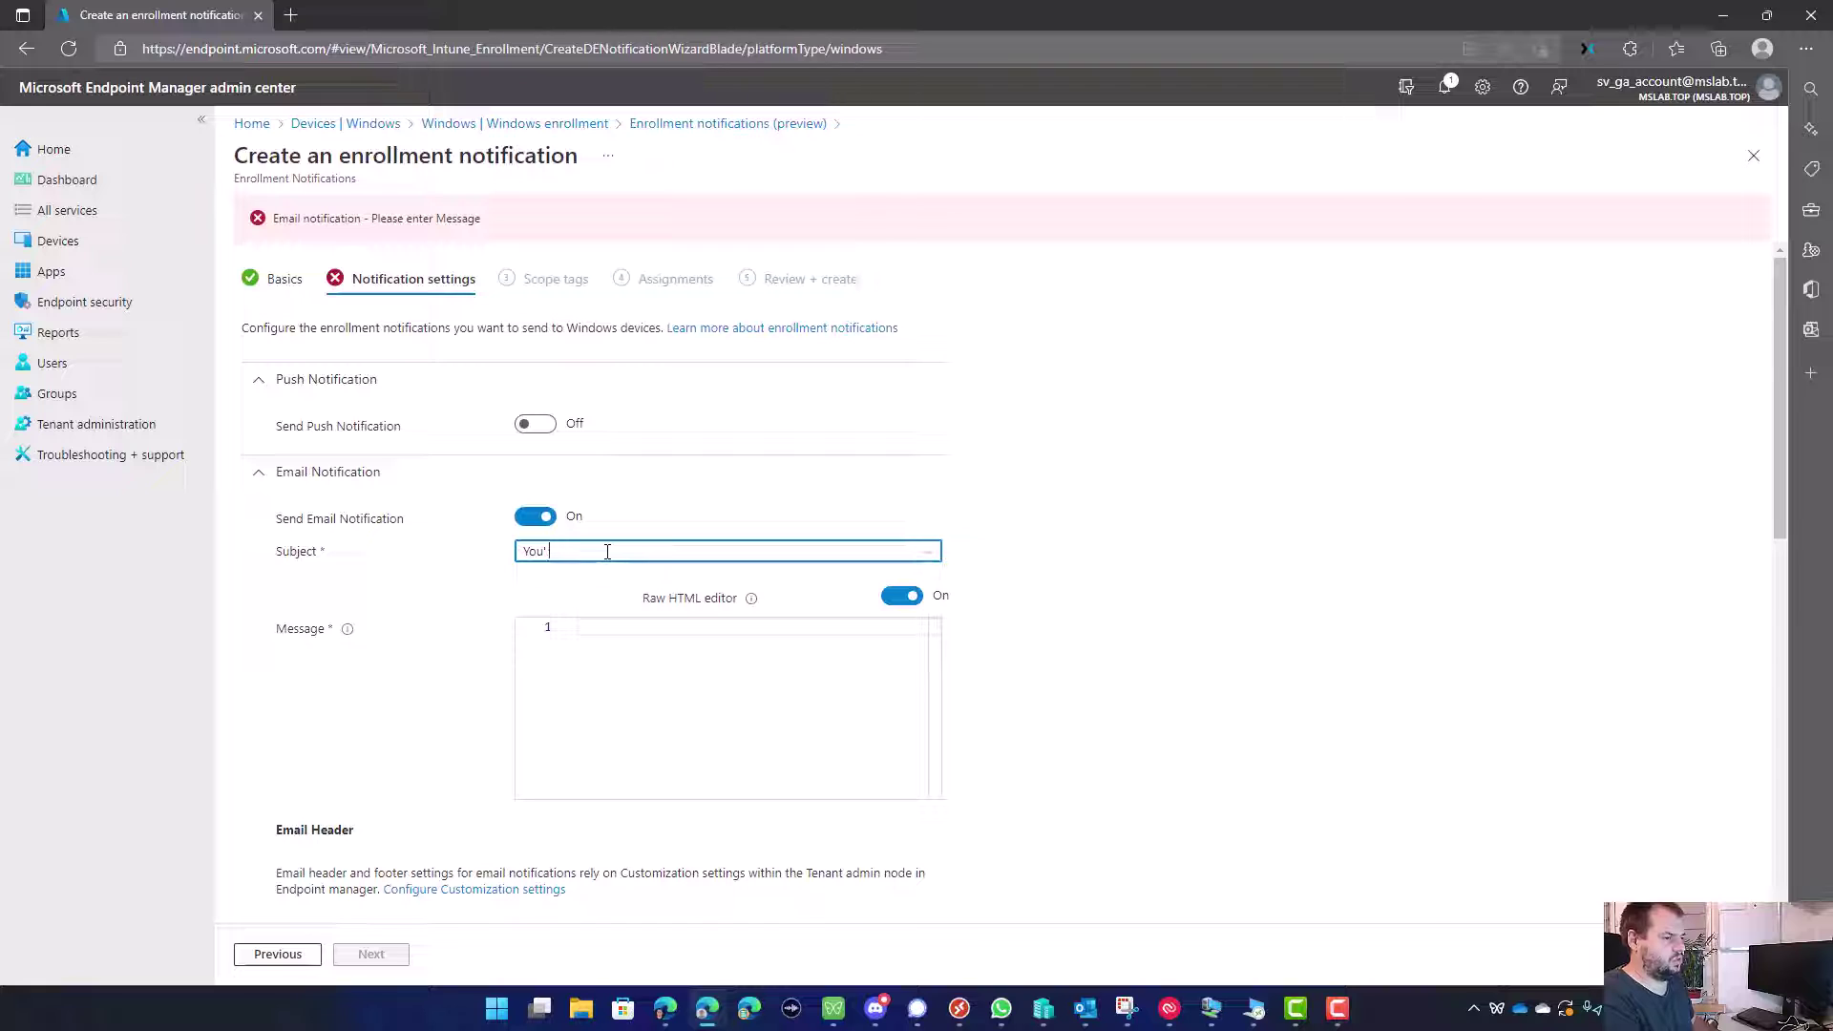
type(" machine is")
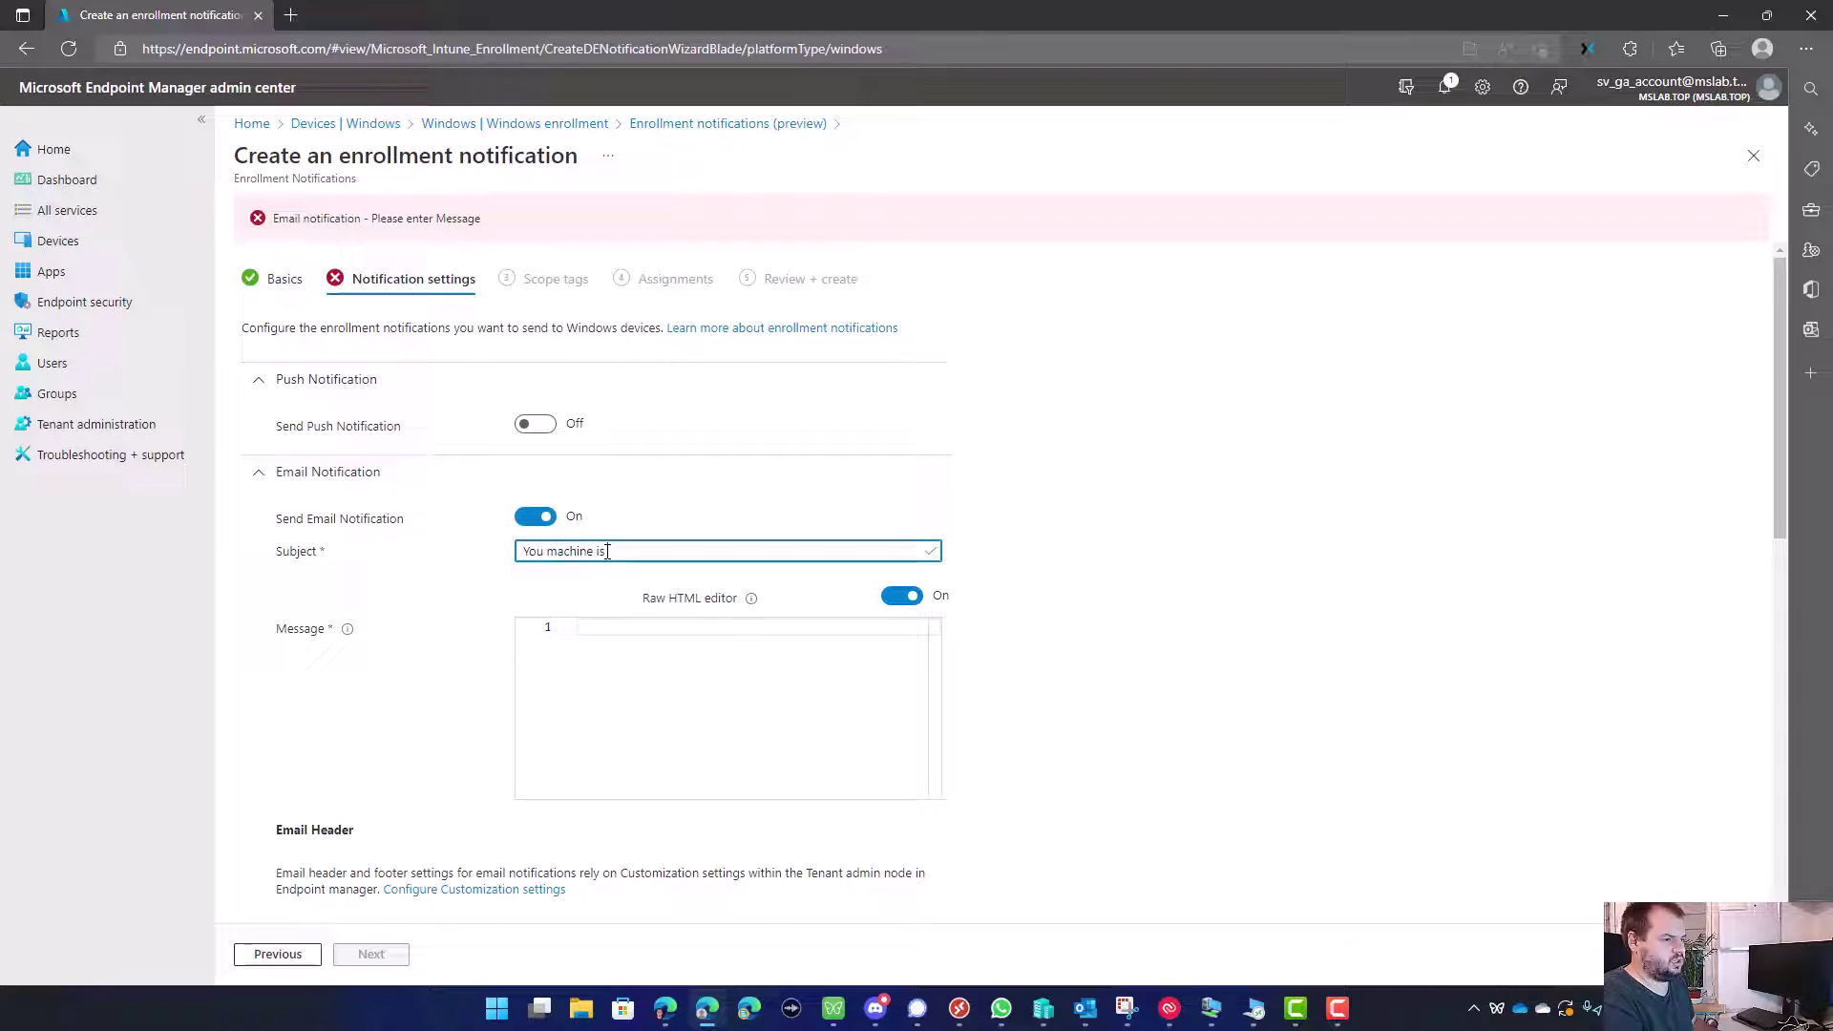
type(" ready to use!")
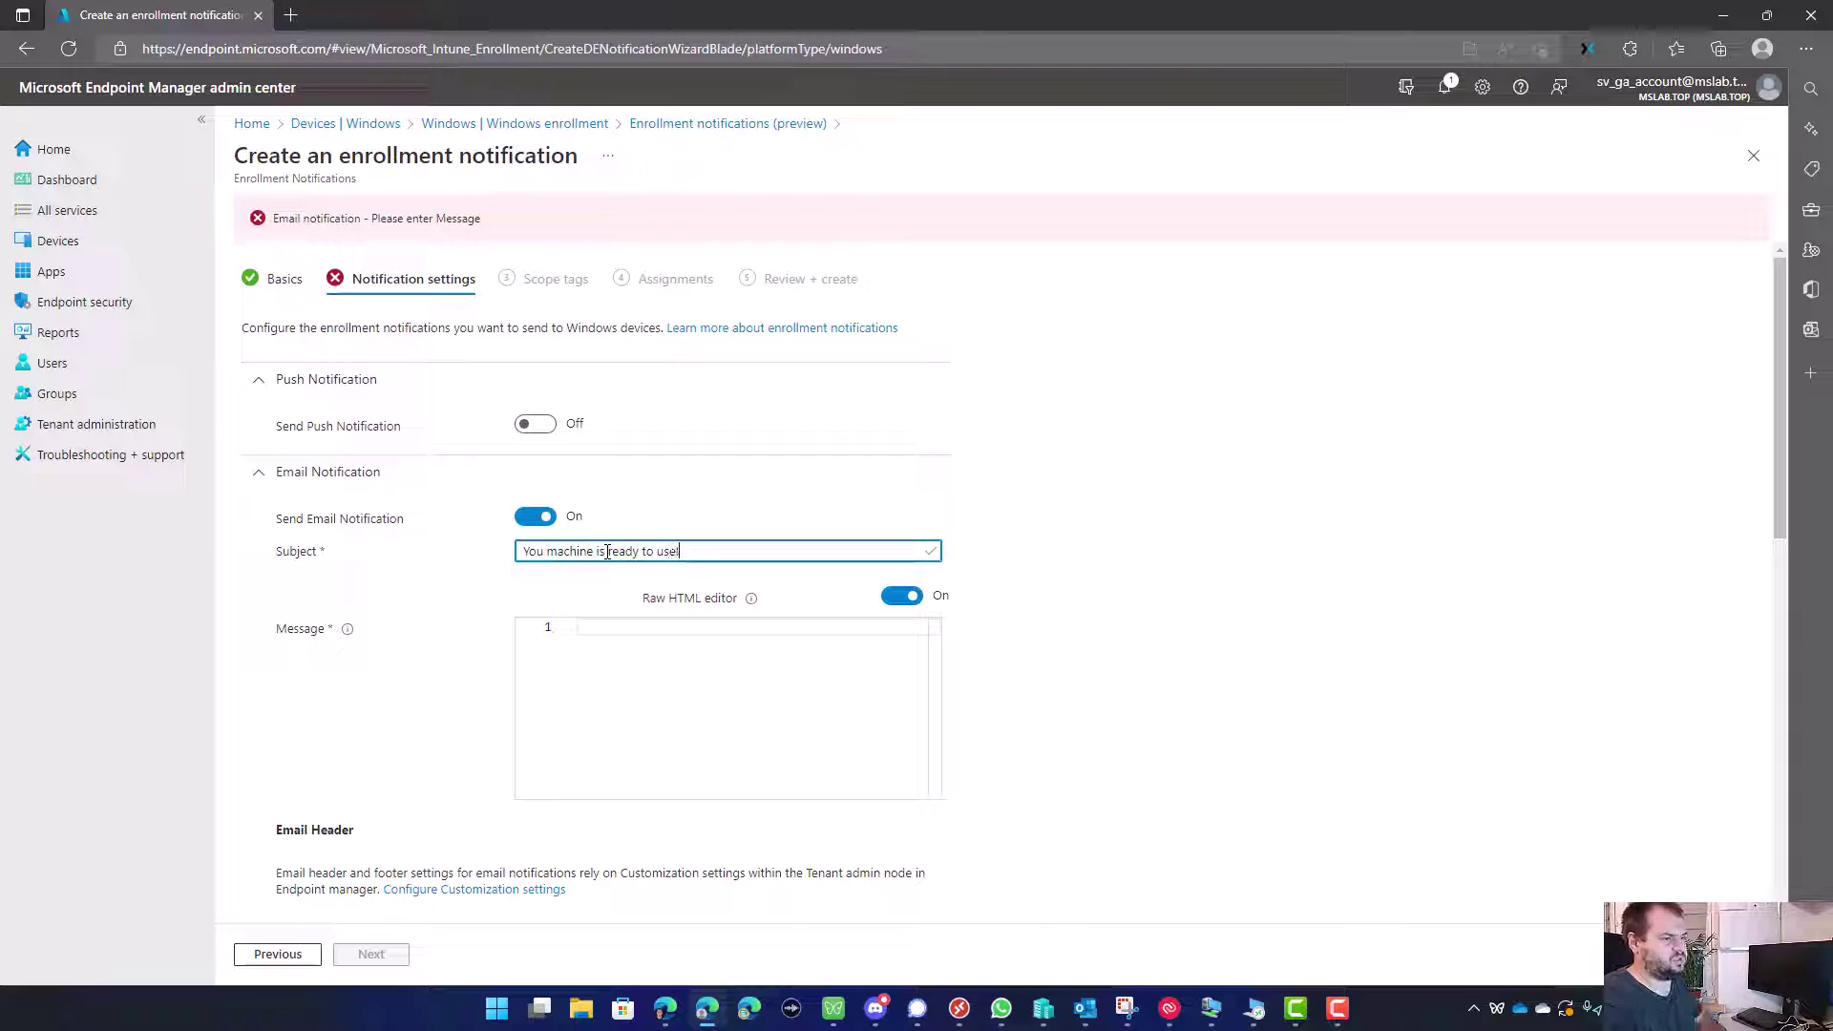
Step: Switch the message to raw HTML and enter '<h2>Your machine is ready to use!</h2>'
left_click(901, 596)
left_click(755, 661)
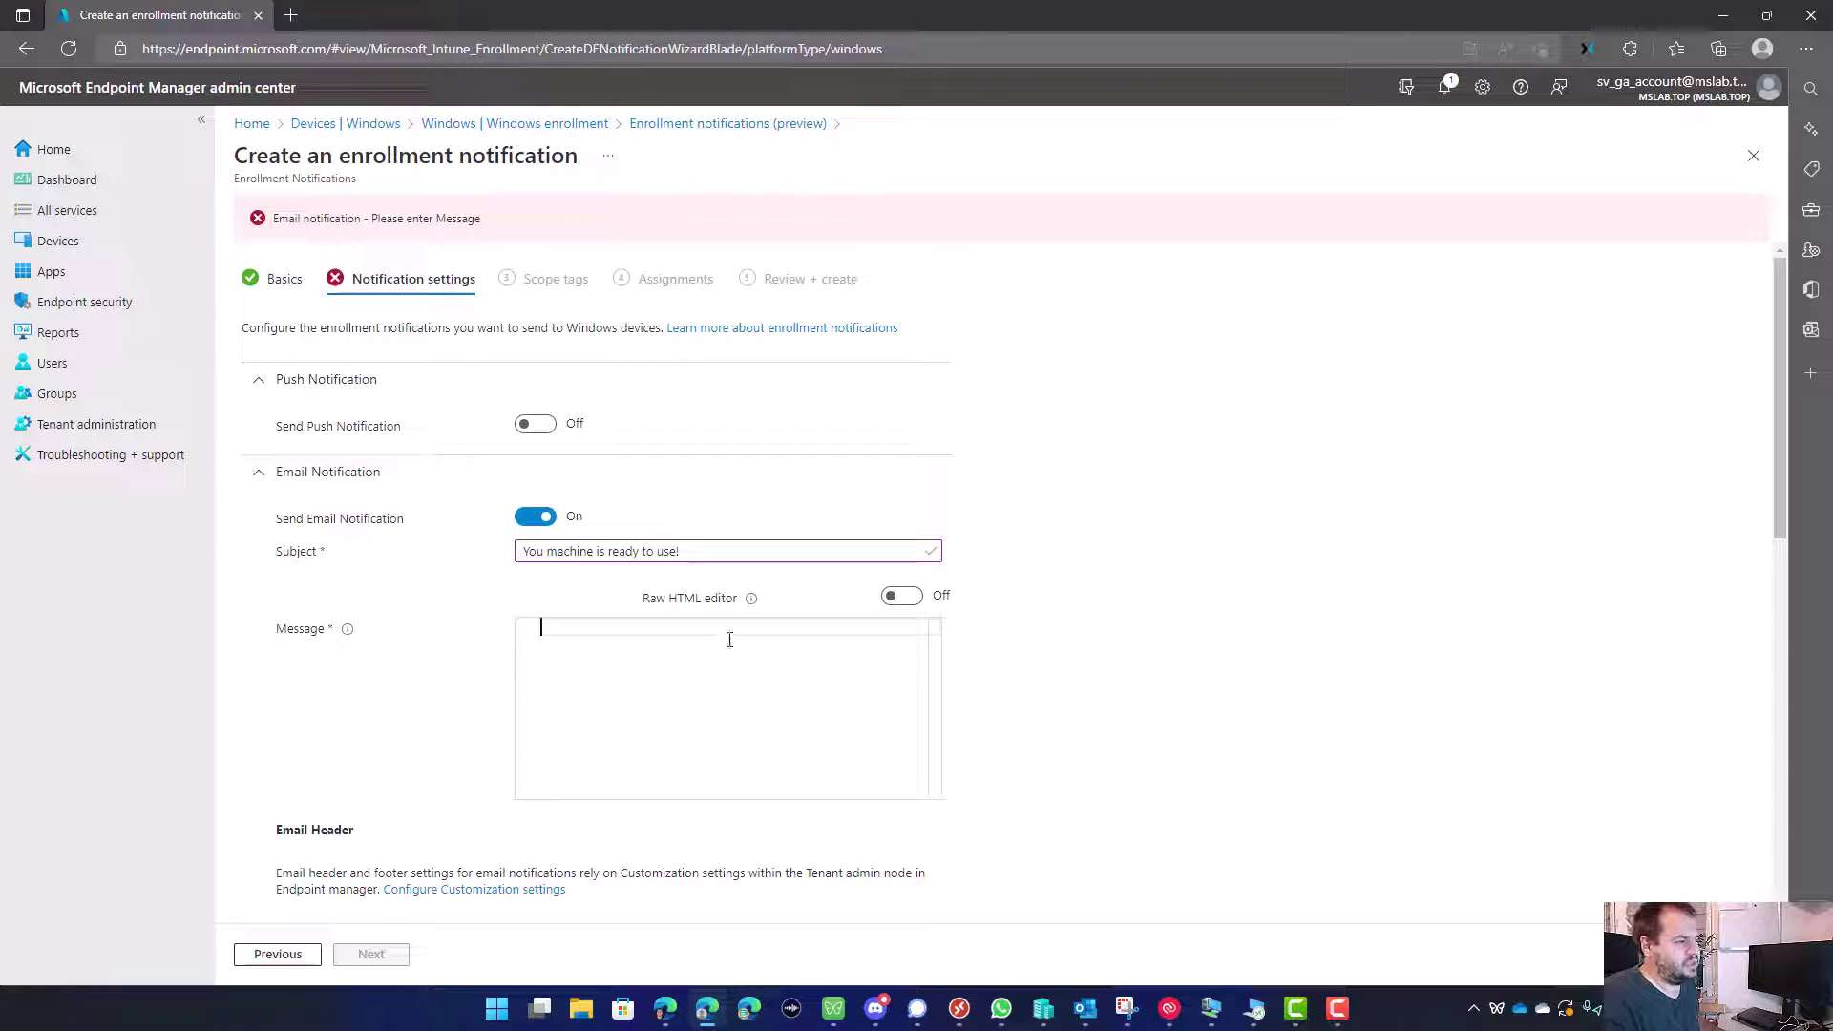
mouse_move(659, 602)
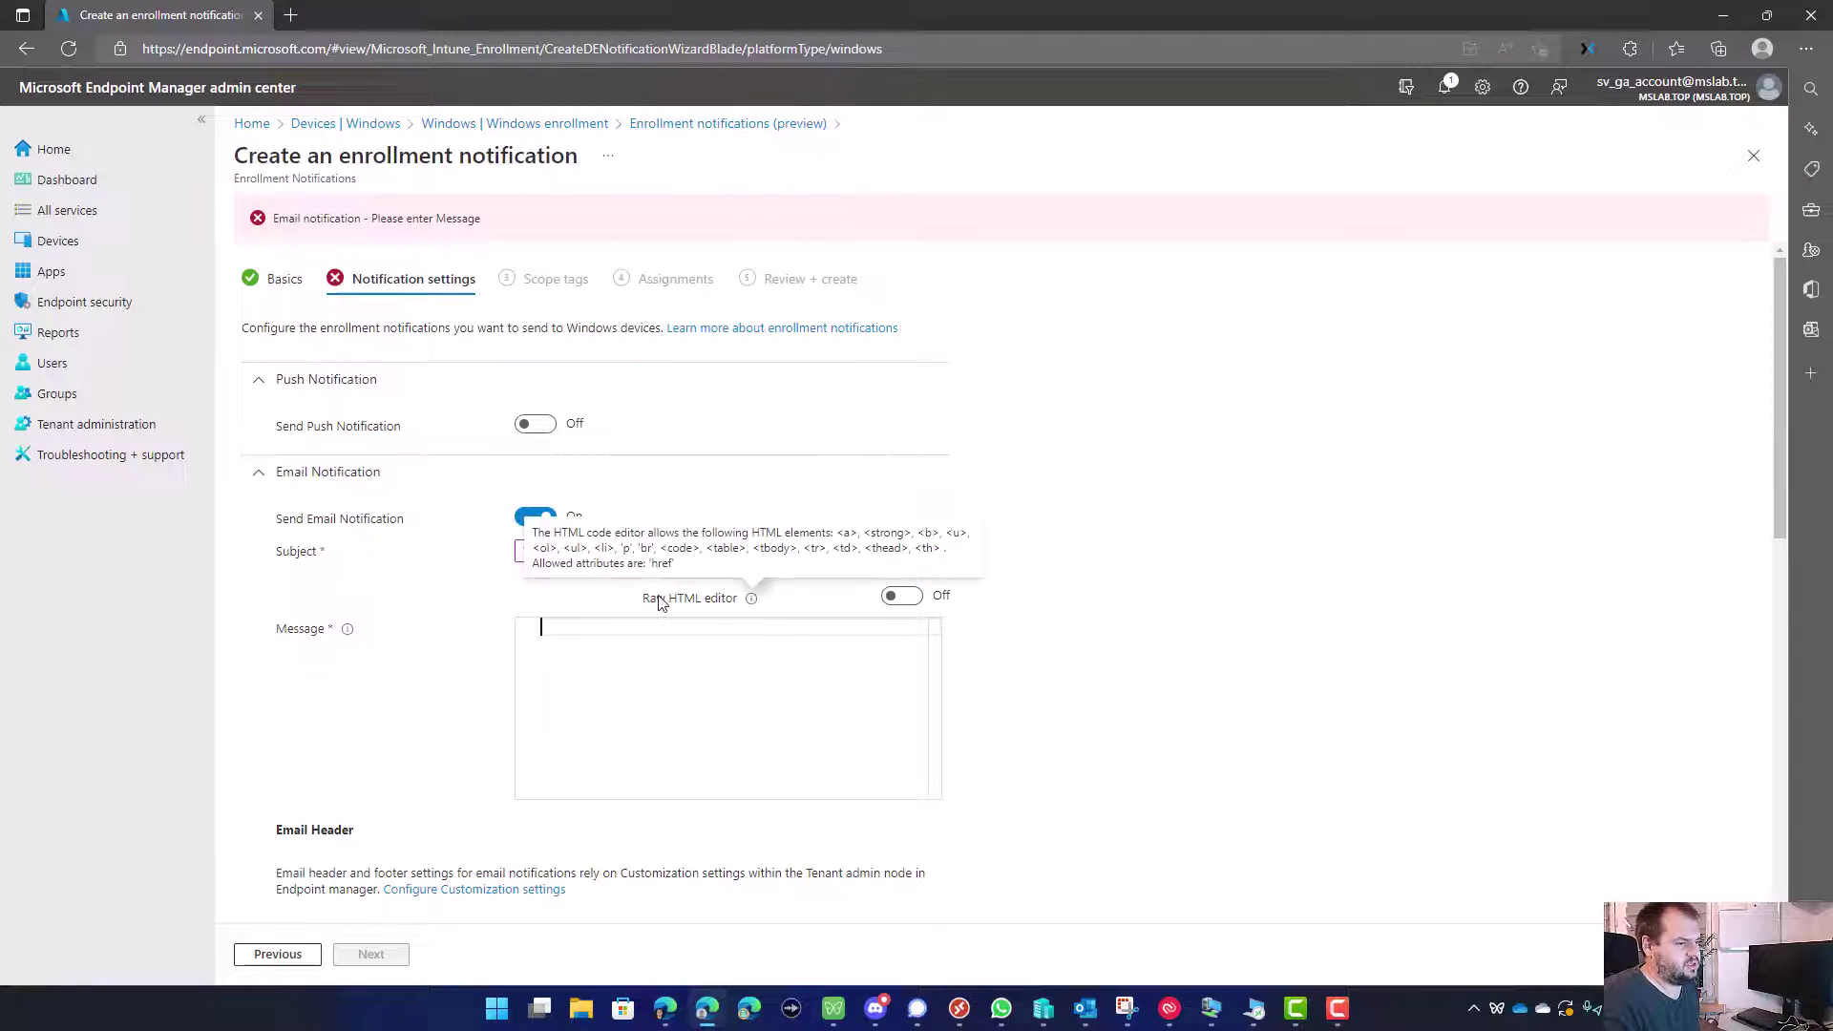
left_click(905, 597)
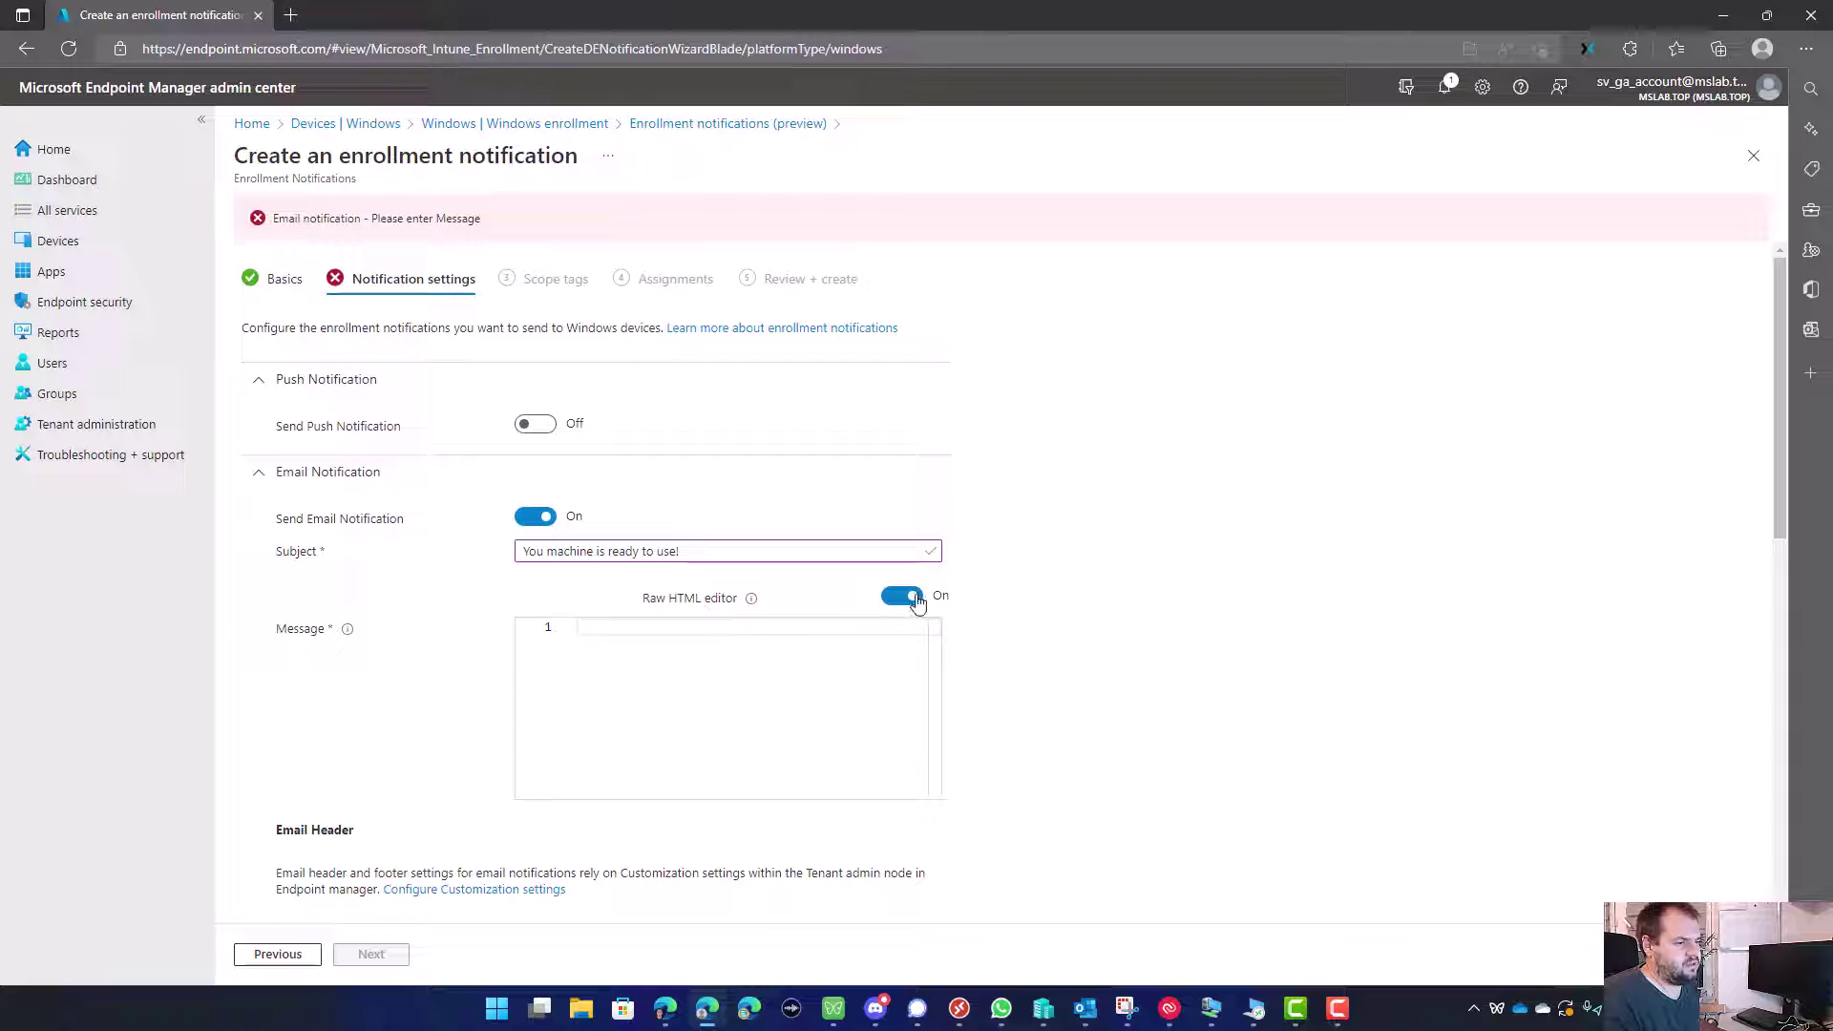
left_click(688, 626)
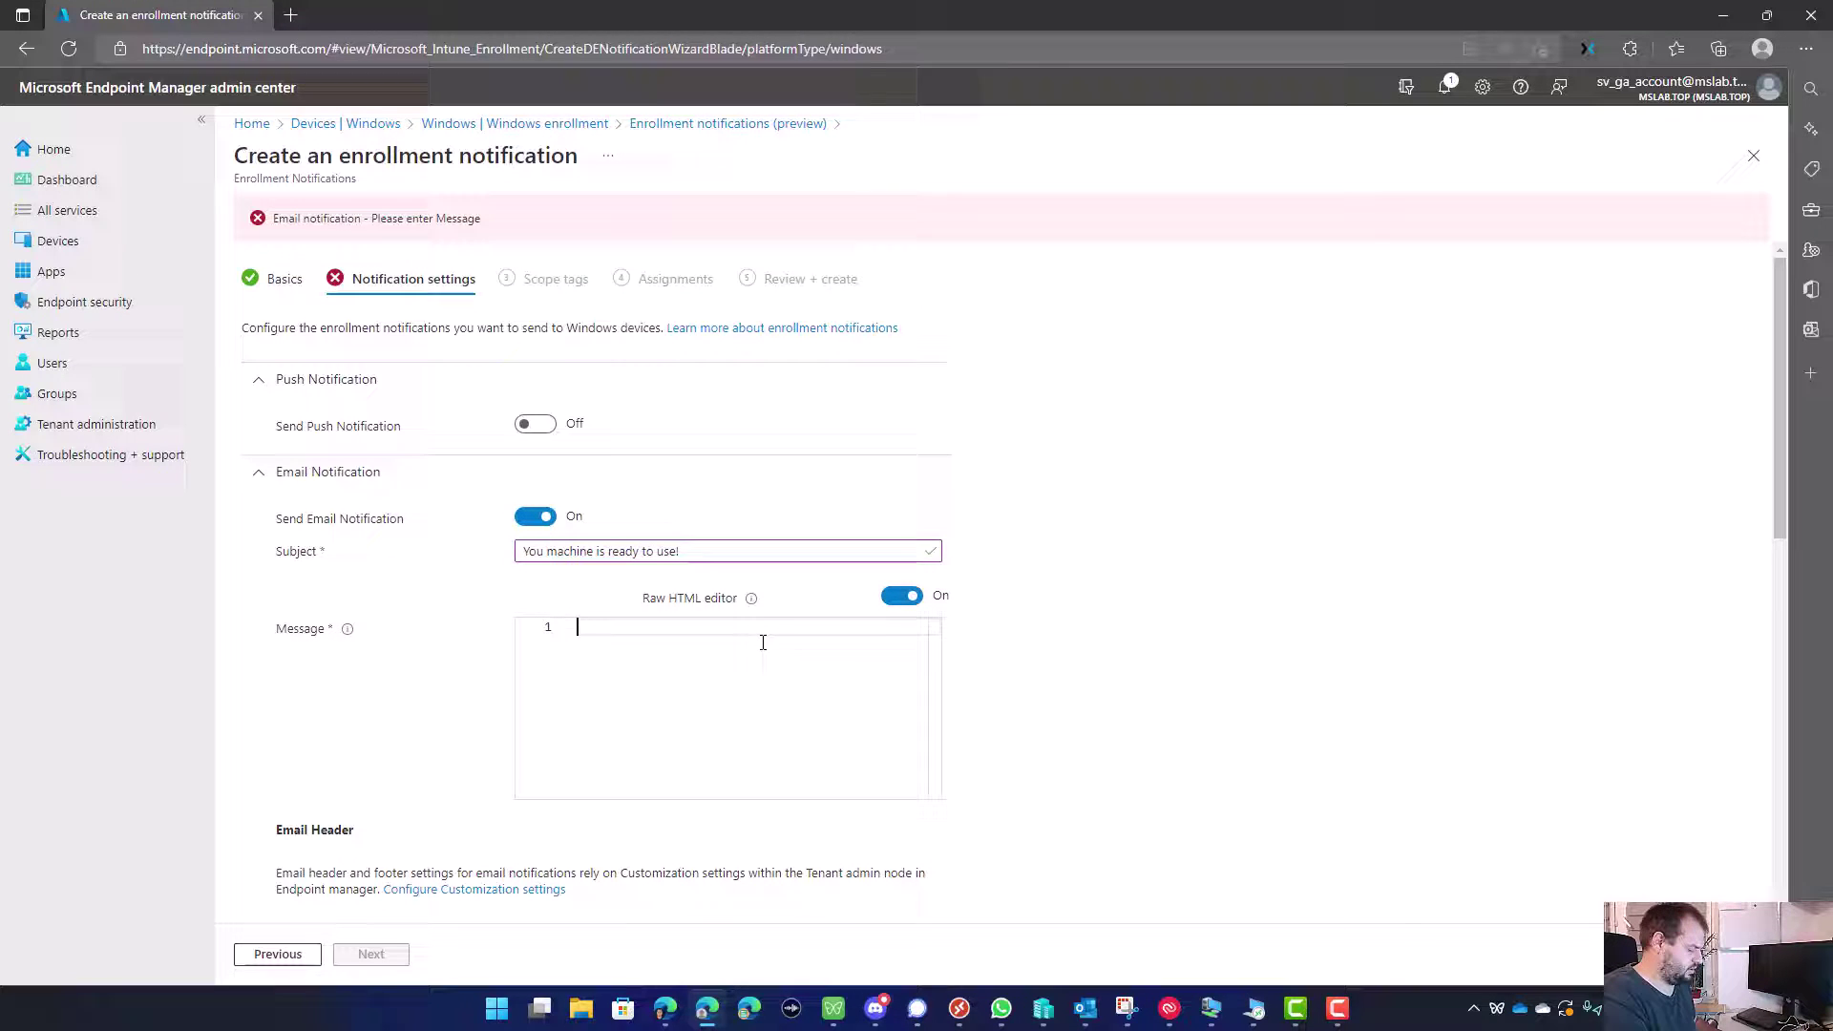
type("H2")
key("BackSpace")
type("<h2>")
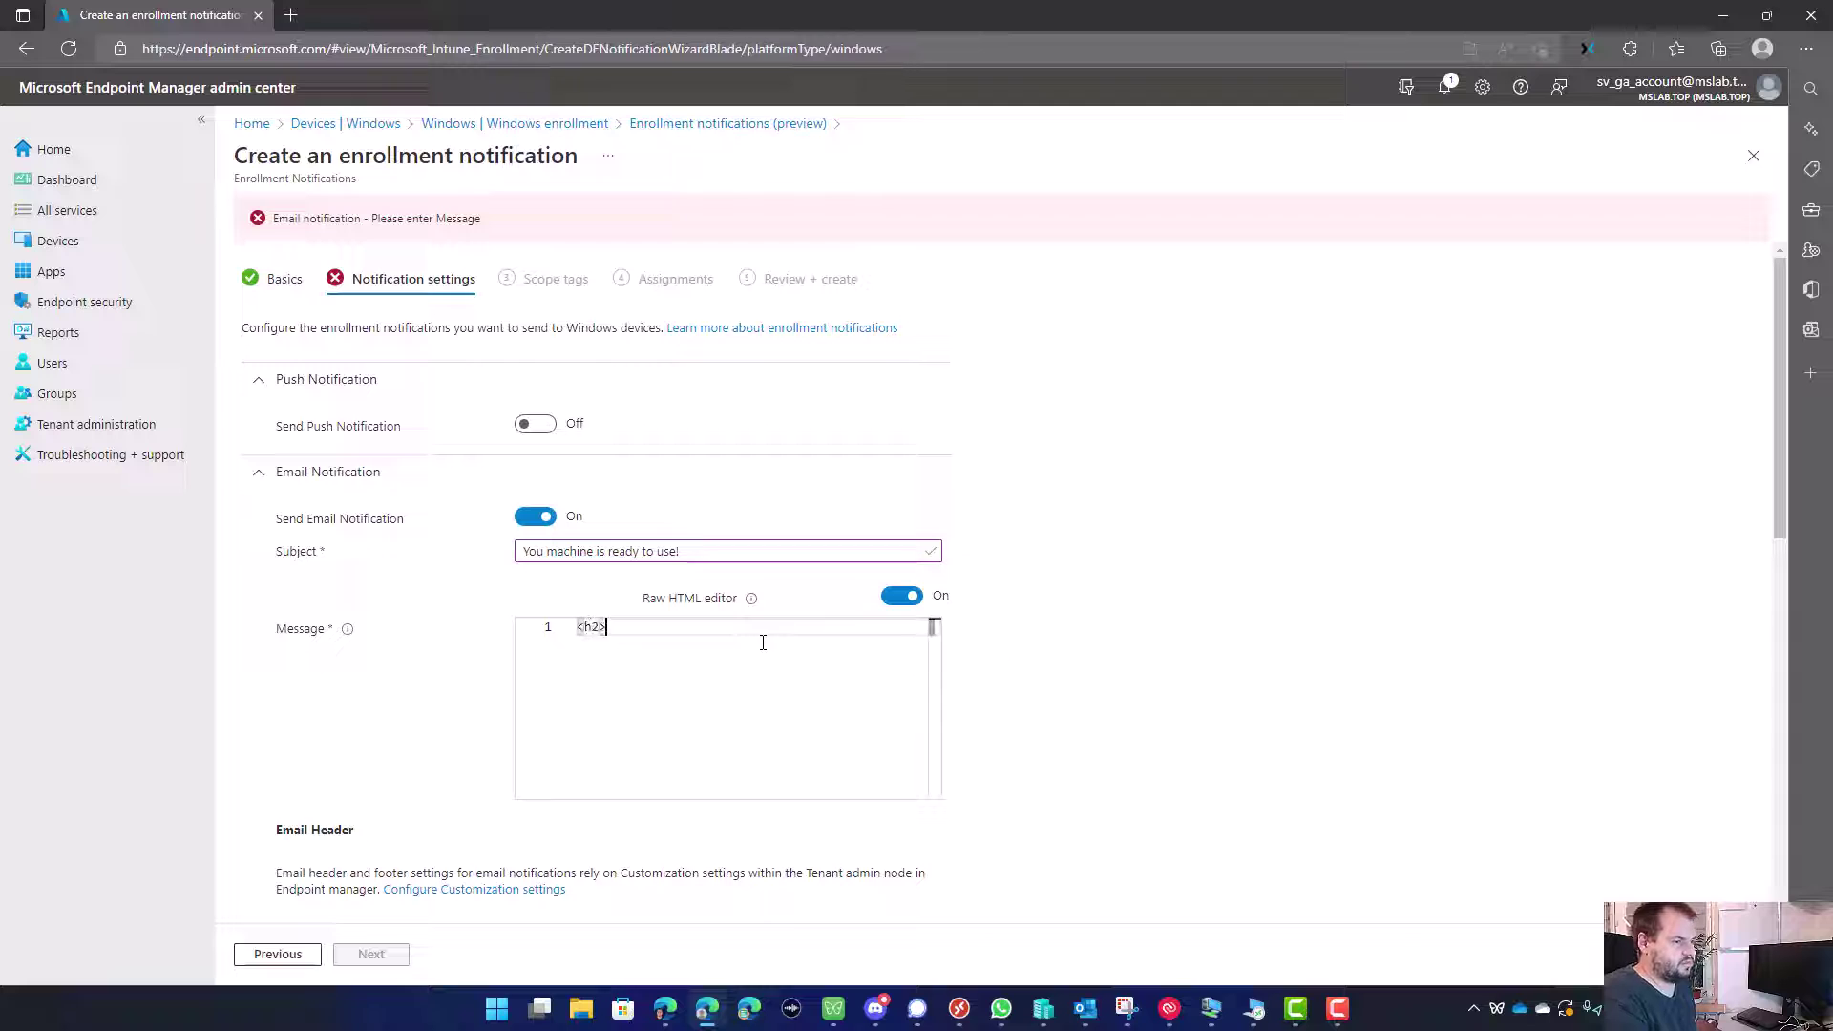
type("Your mach")
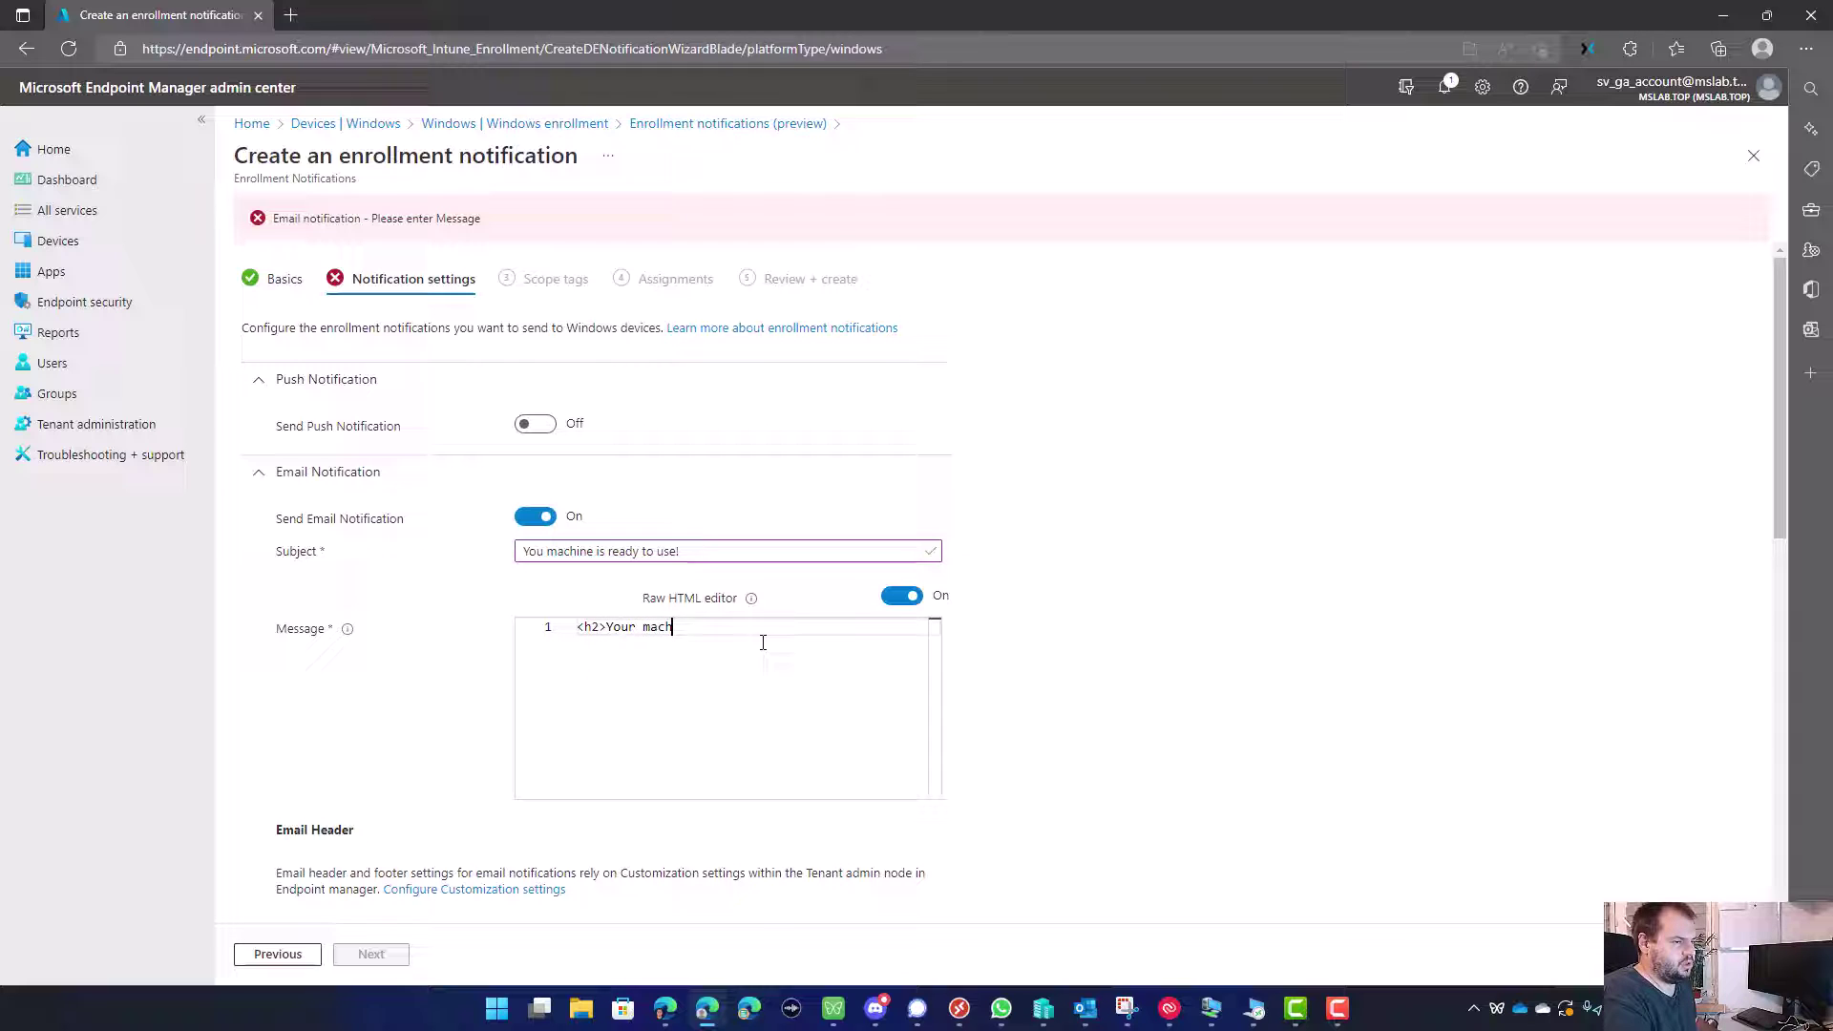
type("ine is ready to use")
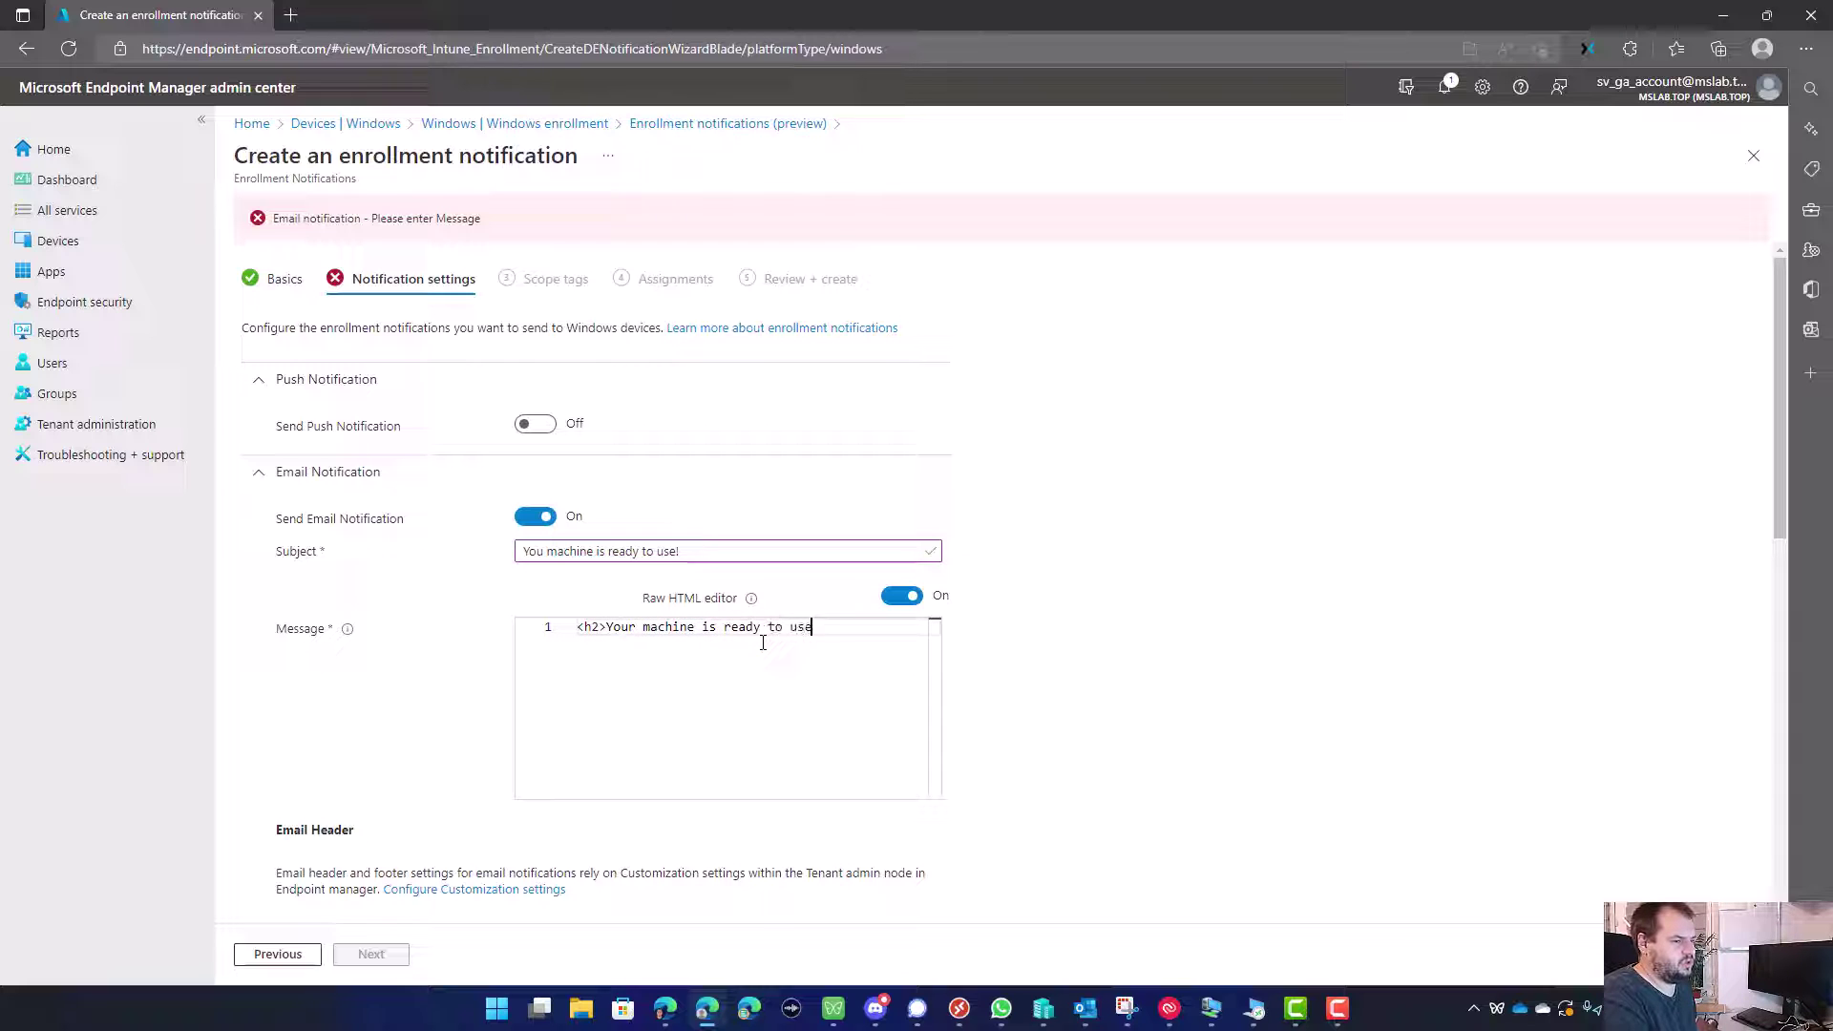
type("!</")
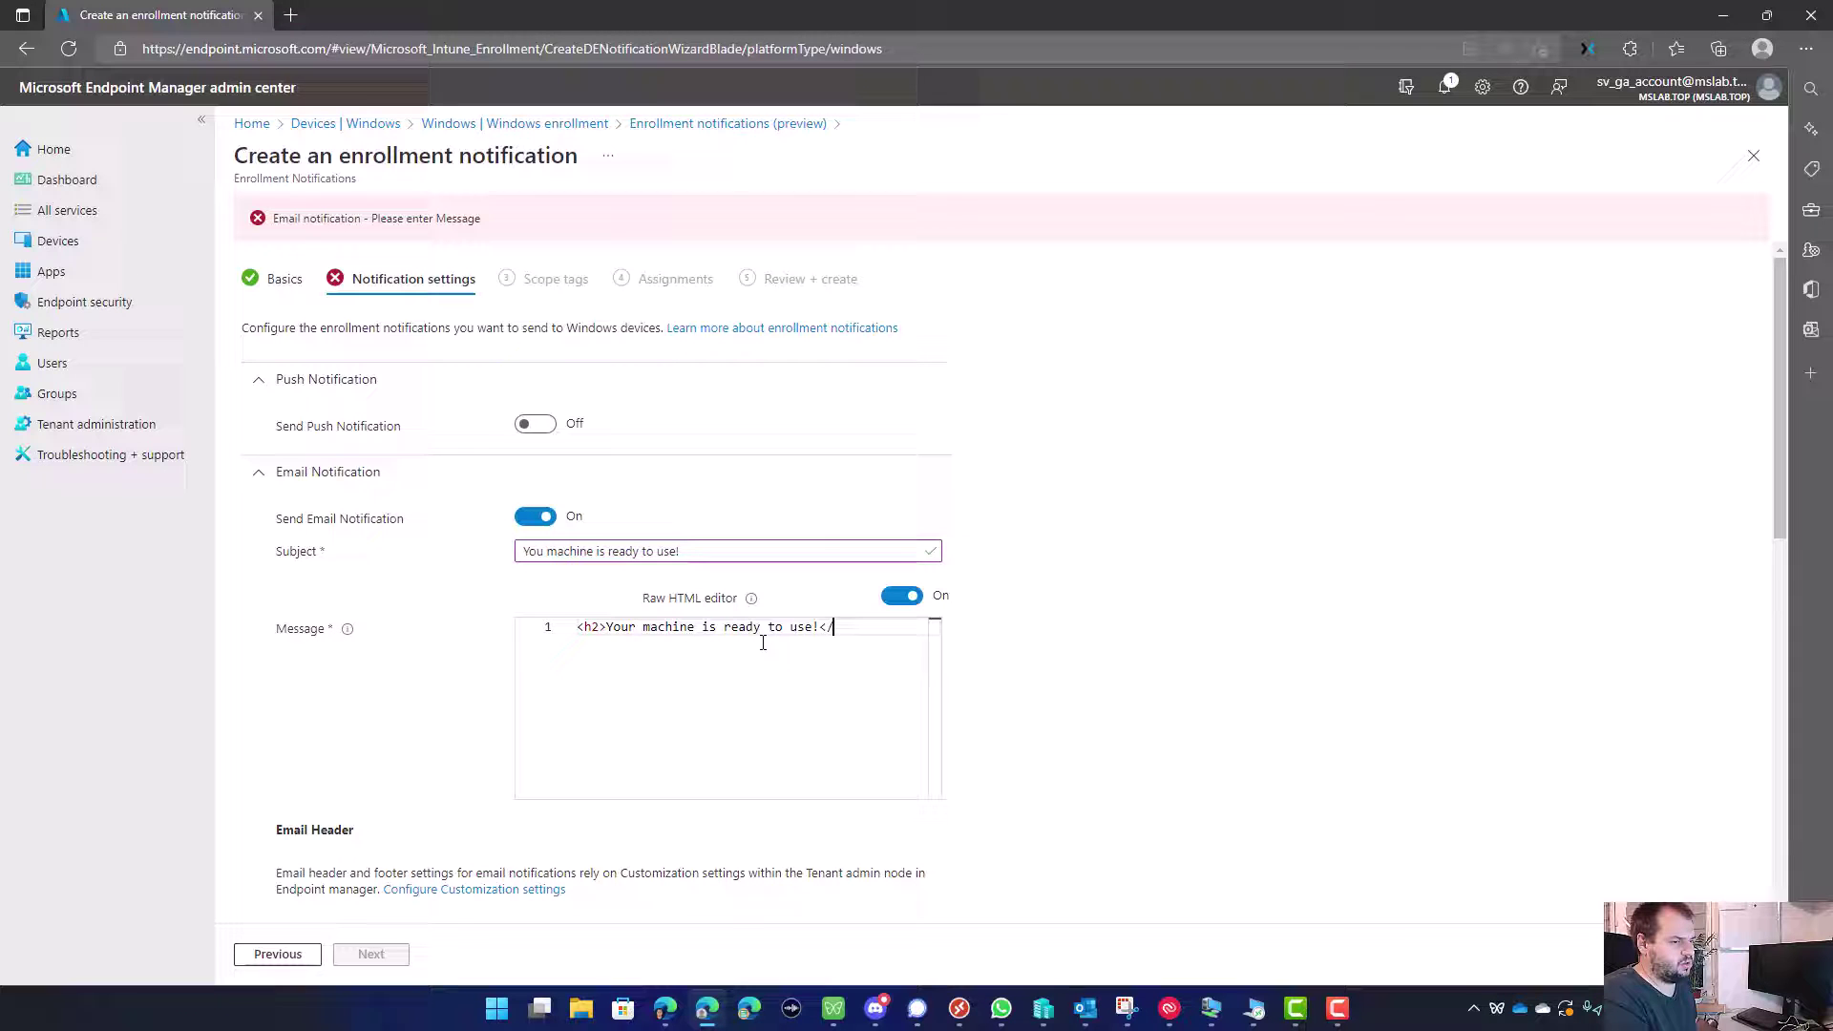
type("h2>")
key("Return")
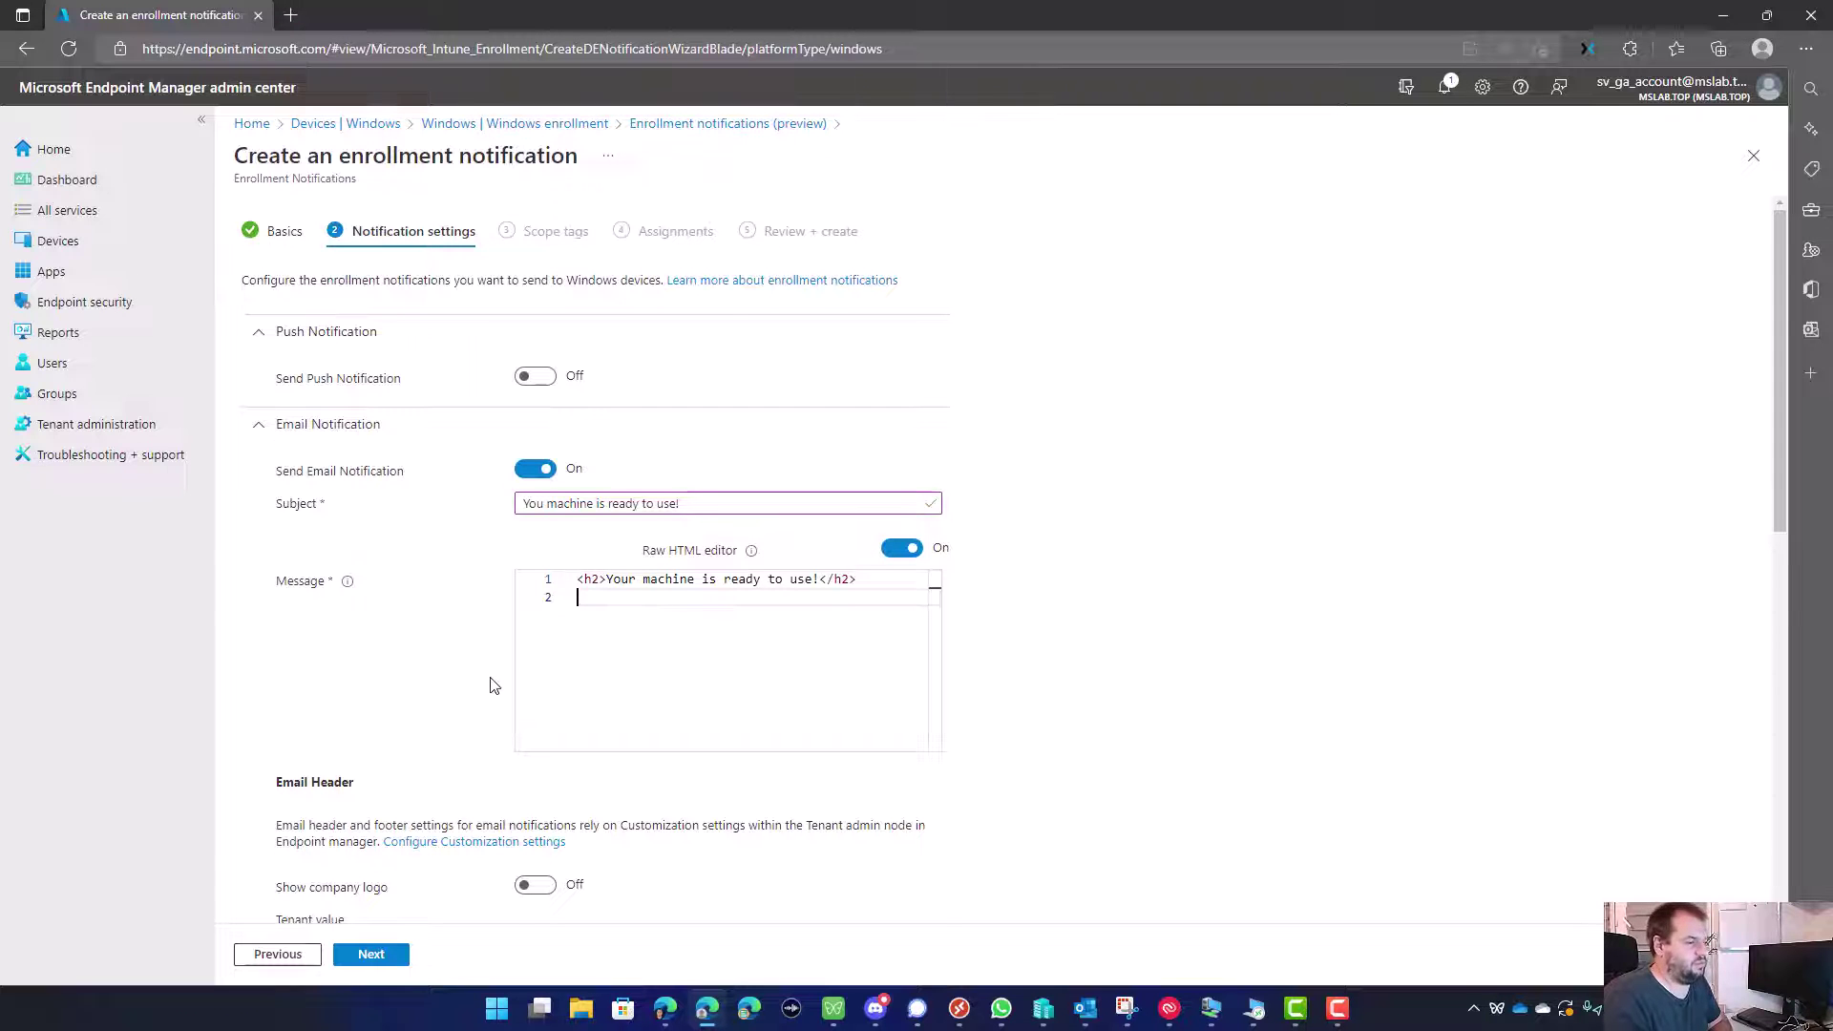
Step: Show the company logo in the header and device details in the footer
scroll(494, 685, "down", 2)
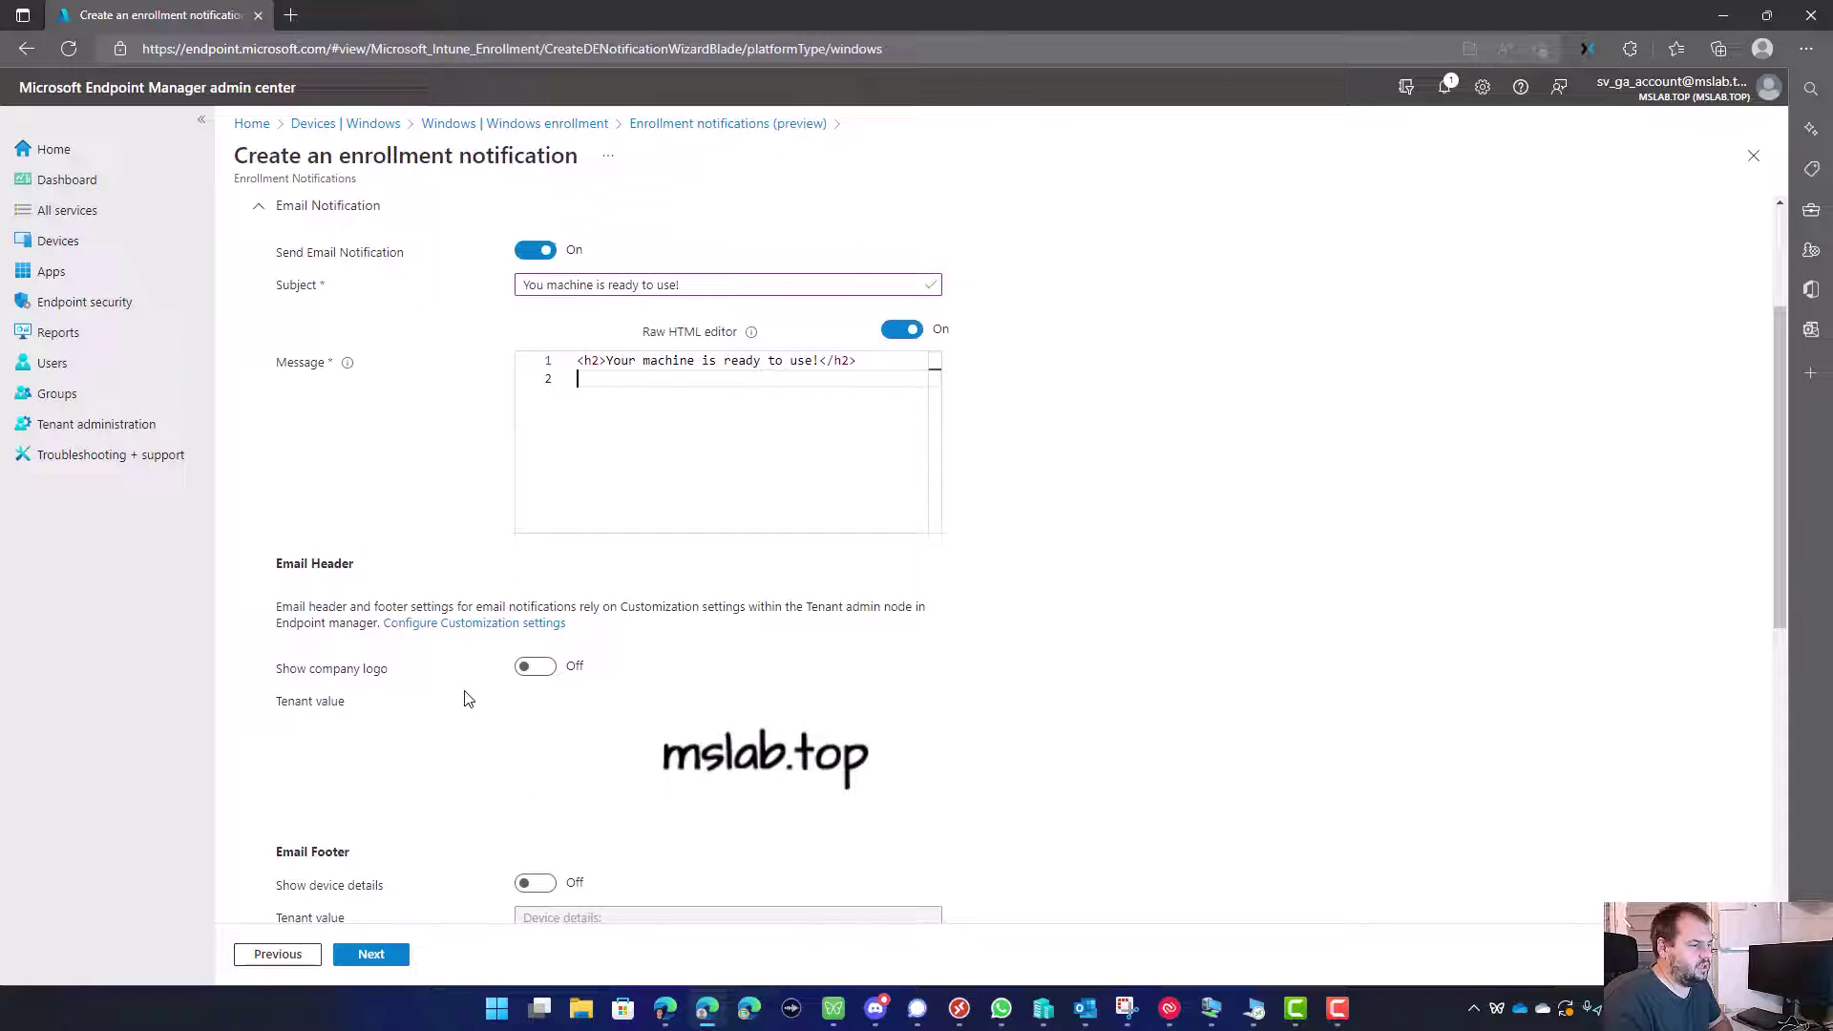
left_click(536, 667)
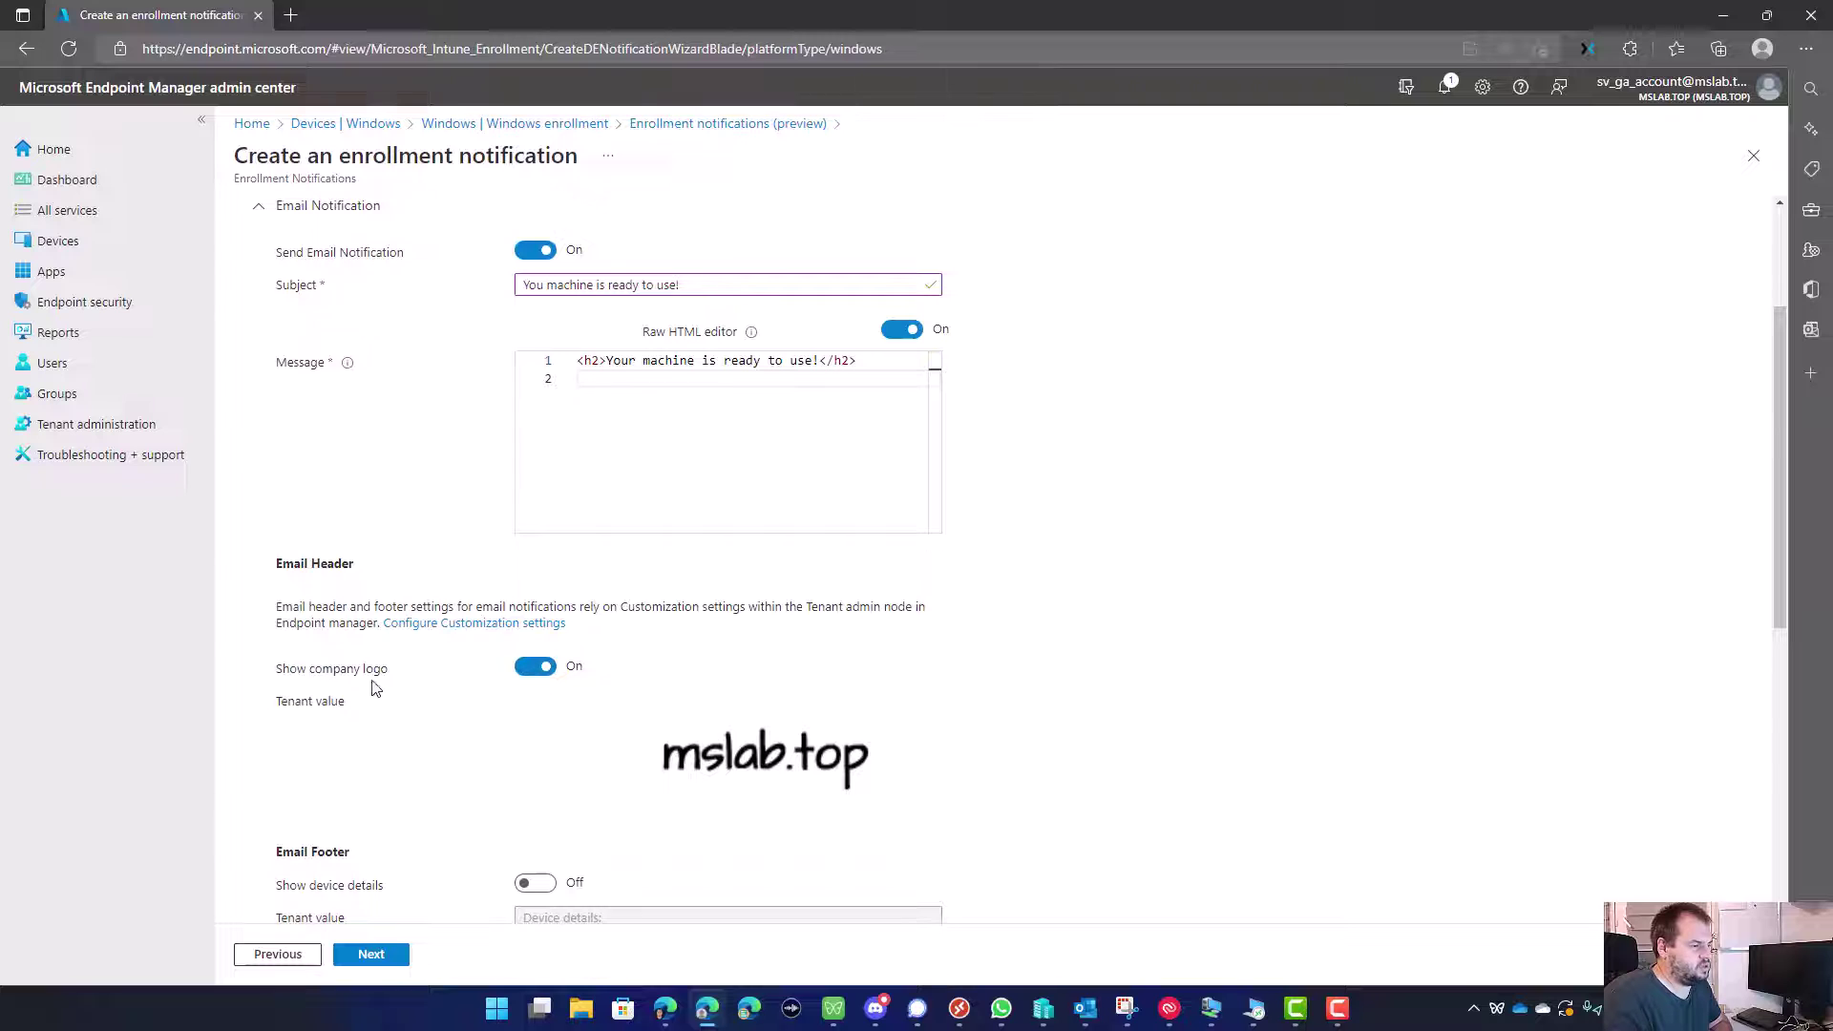
scroll(374, 687, "down", 3)
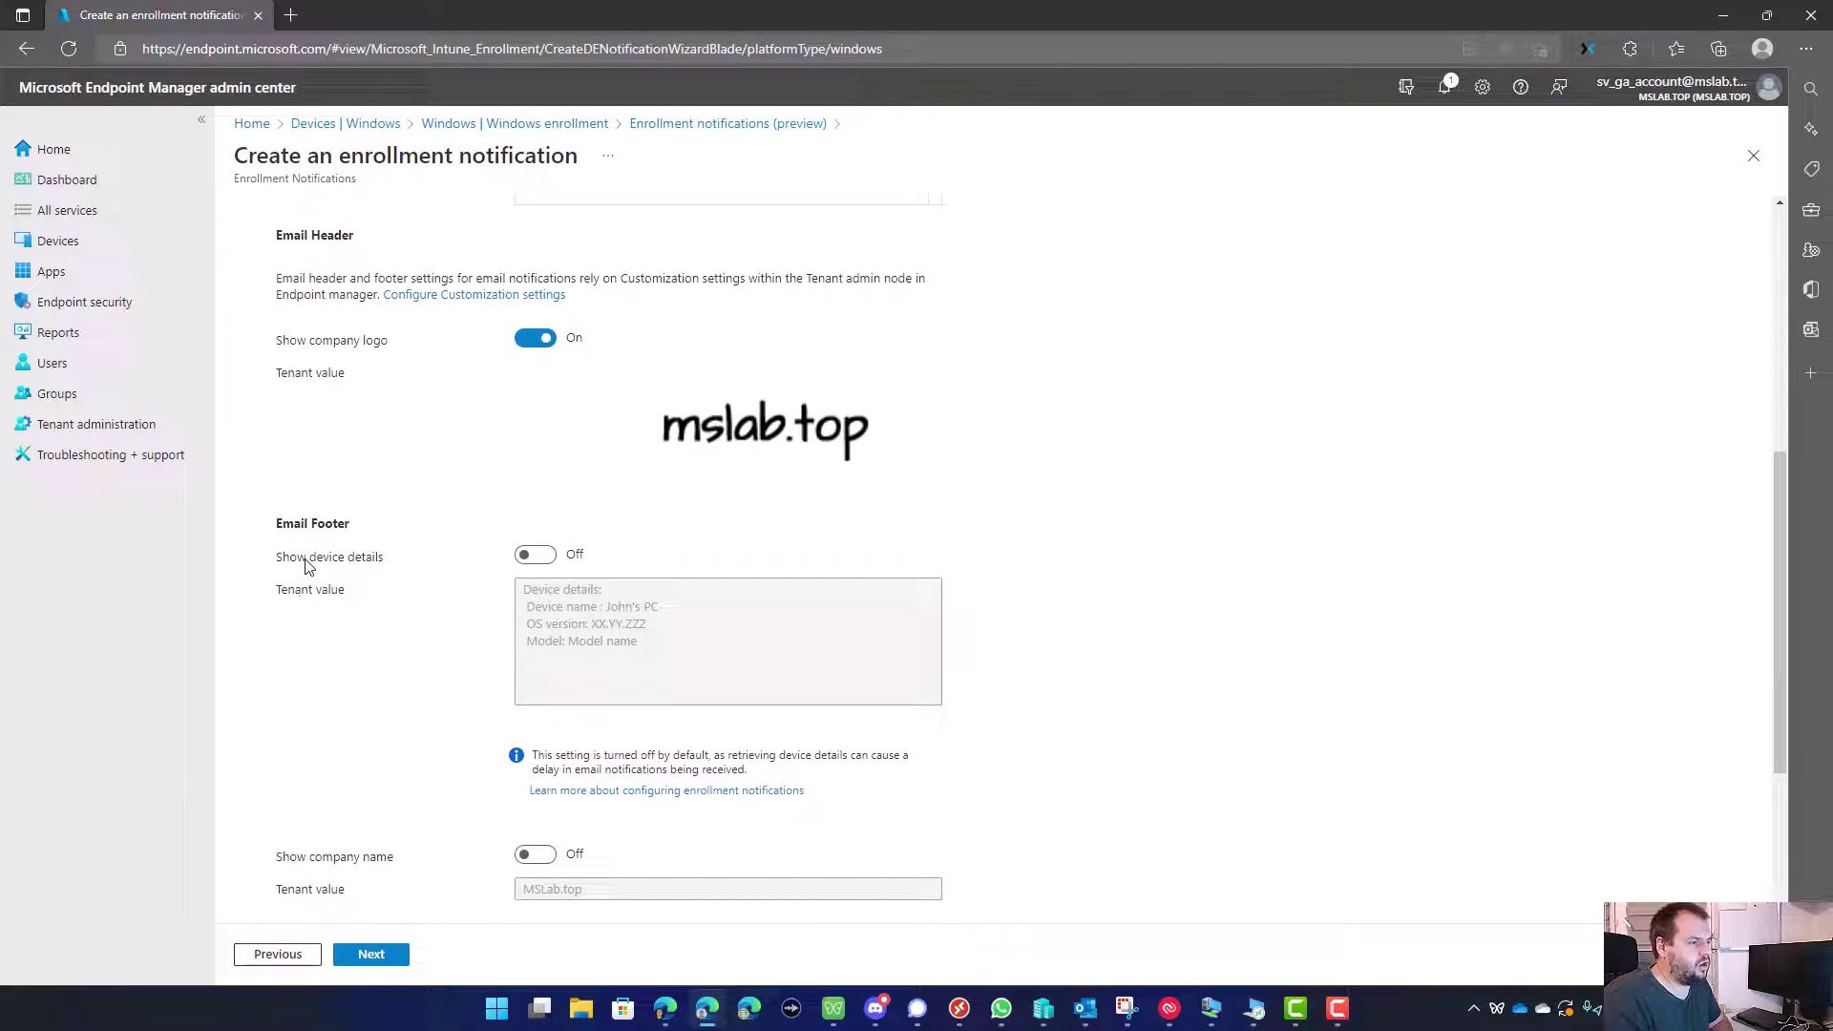
left_click(535, 559)
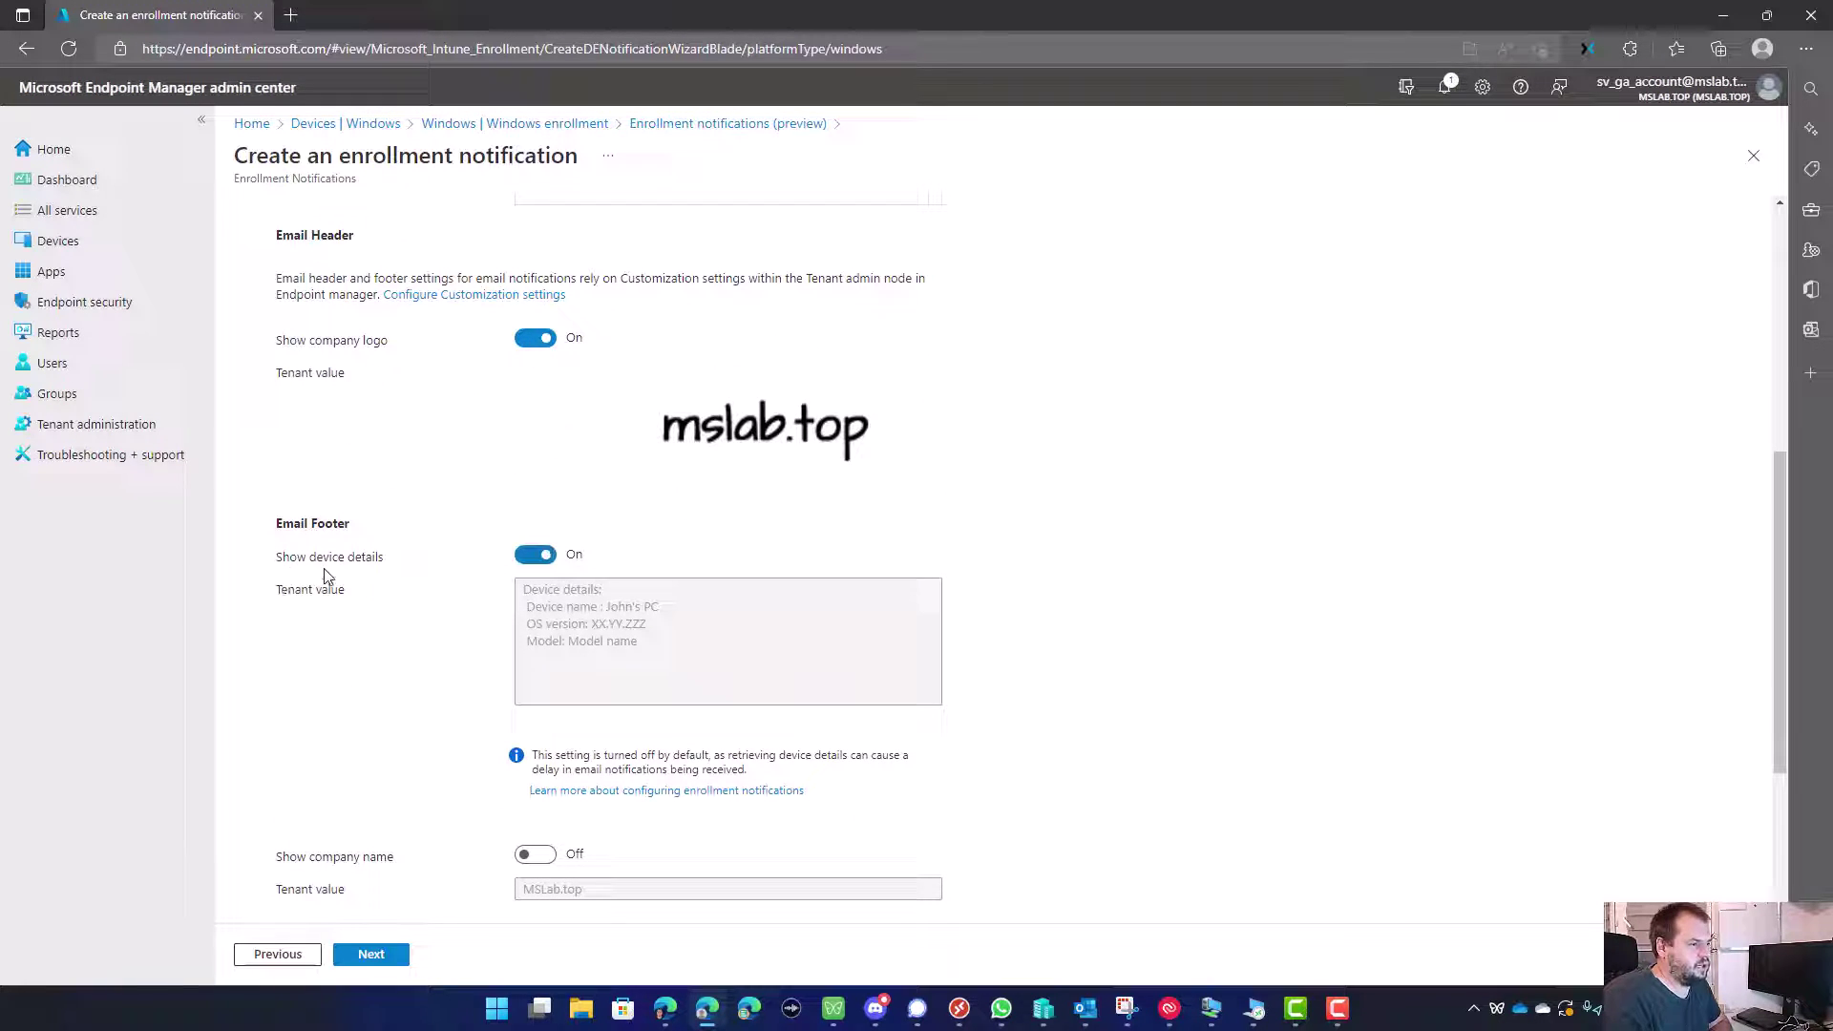
Step: Turn on company name, contact information and the company portal website link, checking the link URL
scroll(491, 578, "down", 1)
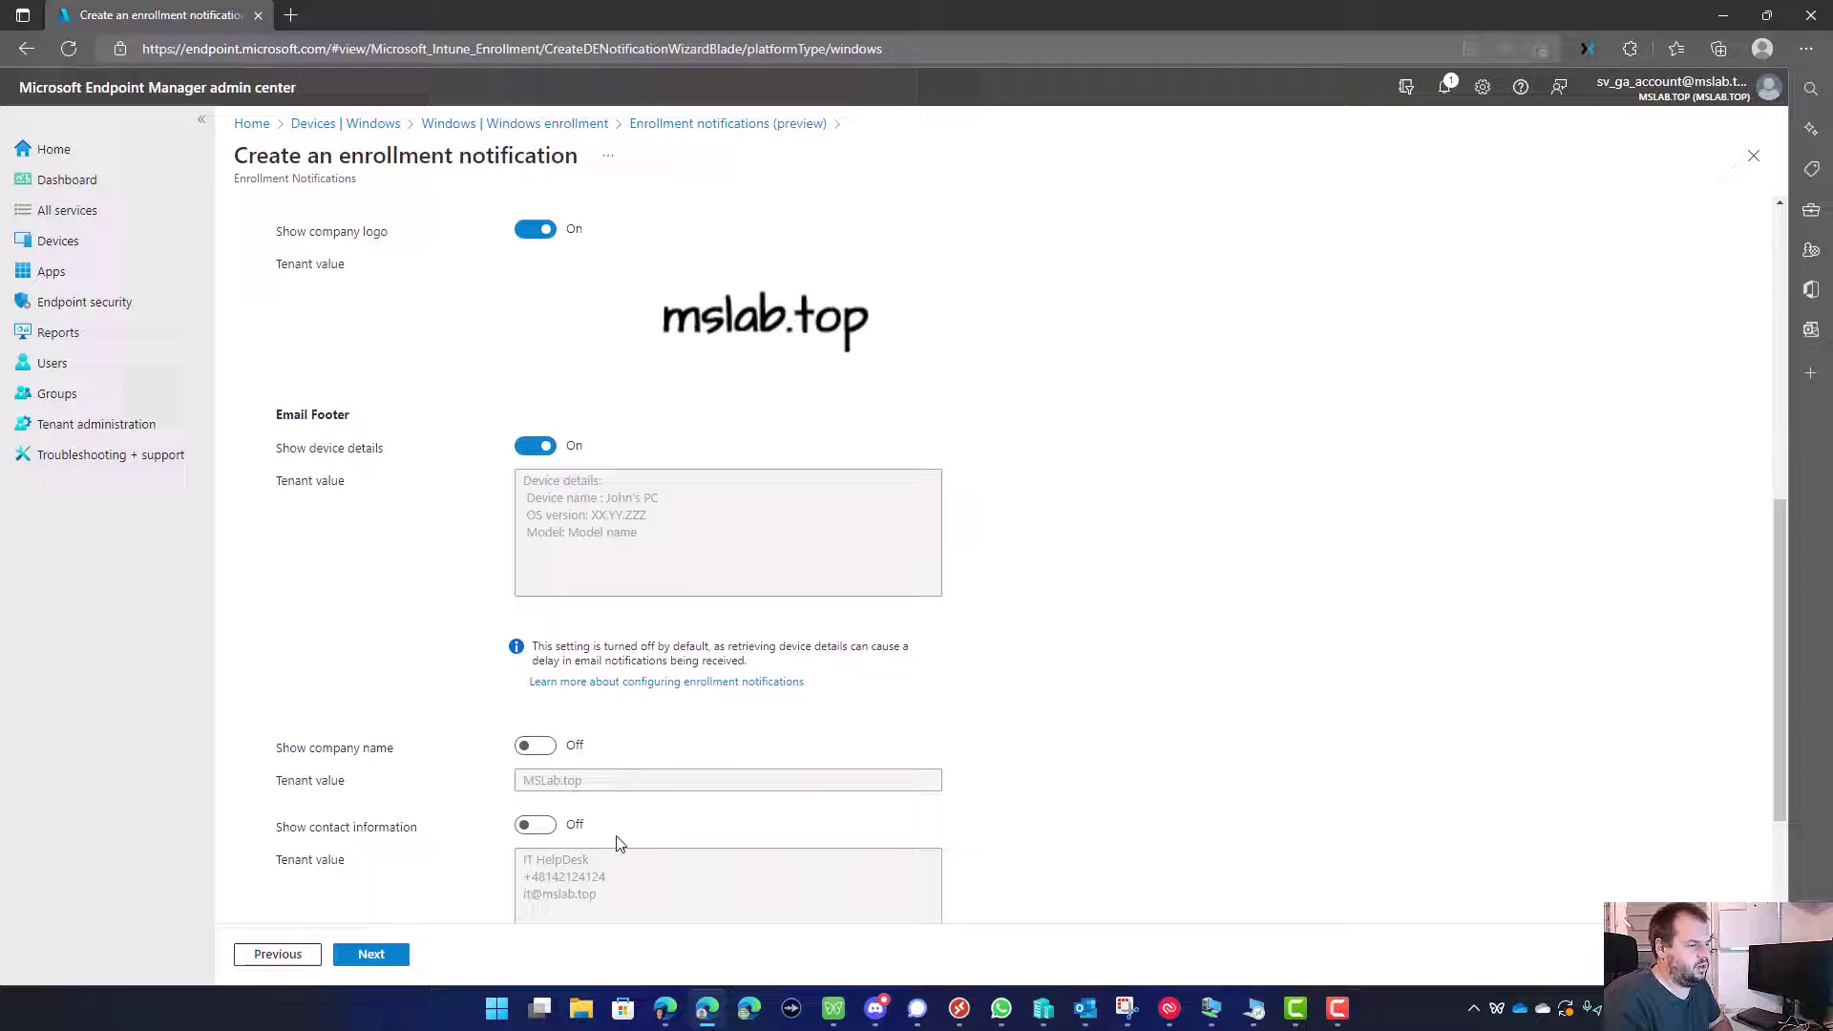
scroll(438, 665, "down", 2)
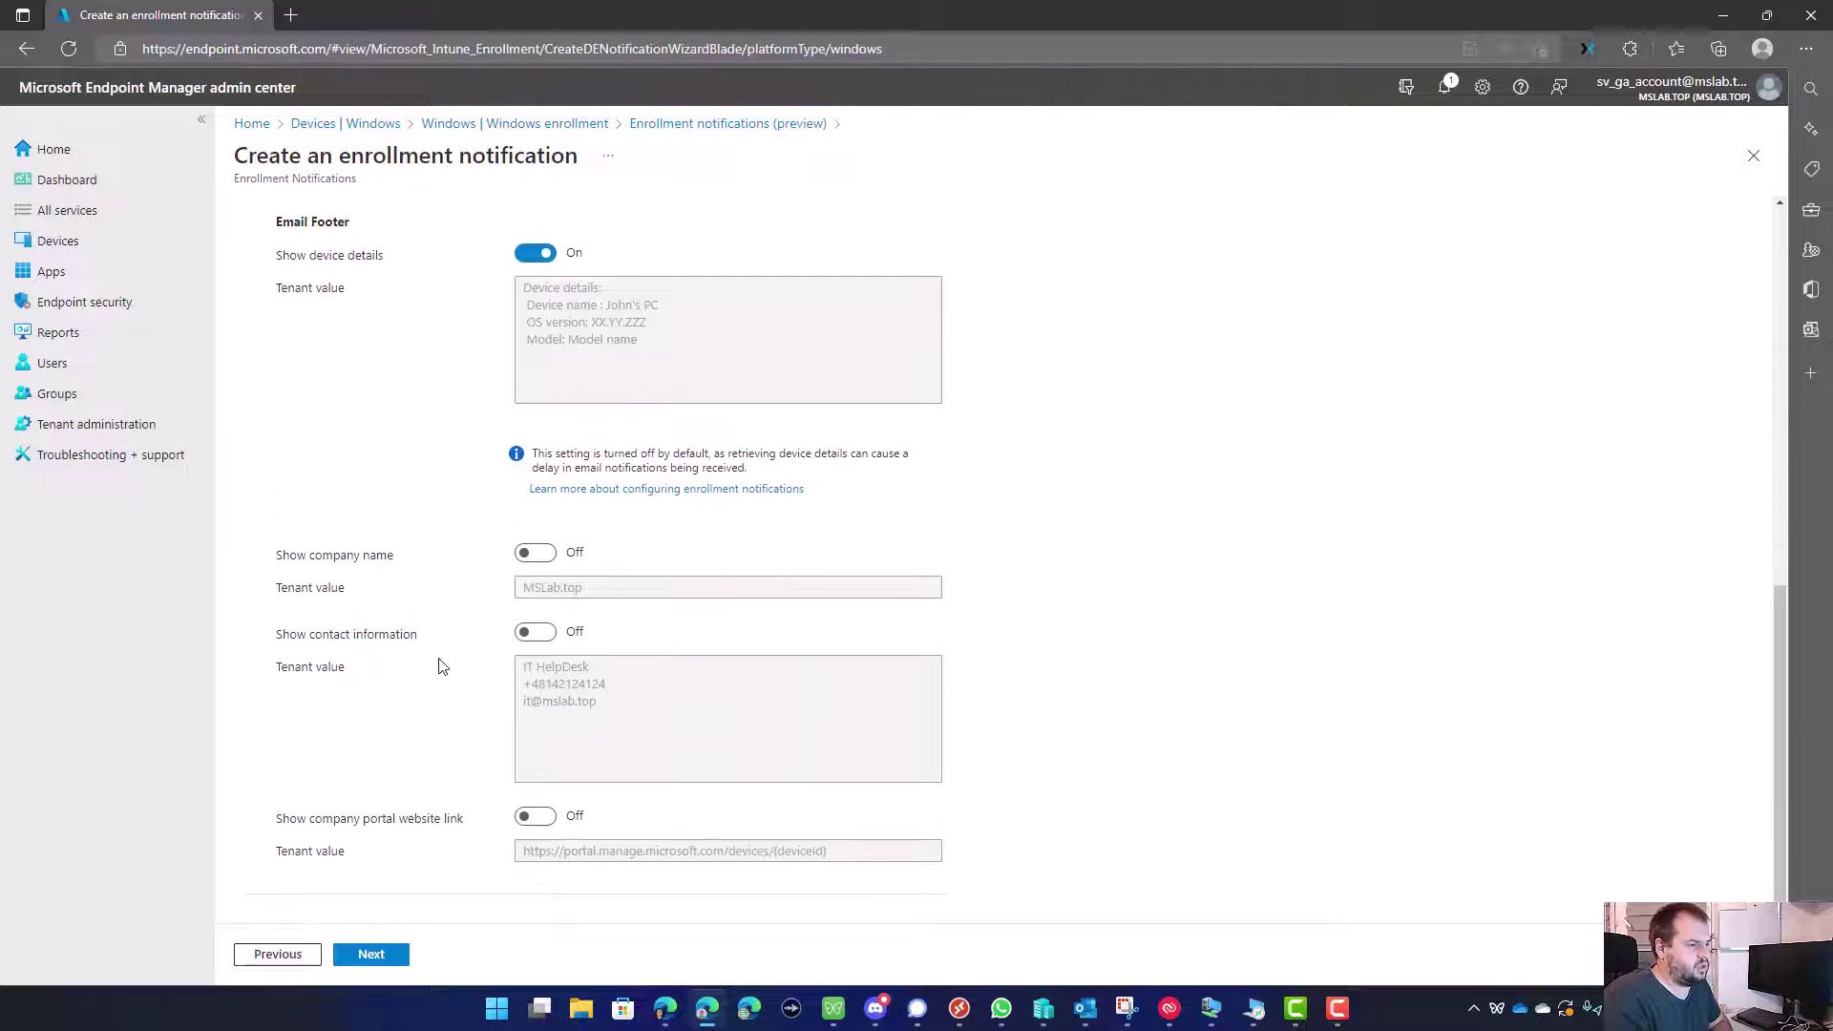
left_click(534, 553)
left_click(531, 635)
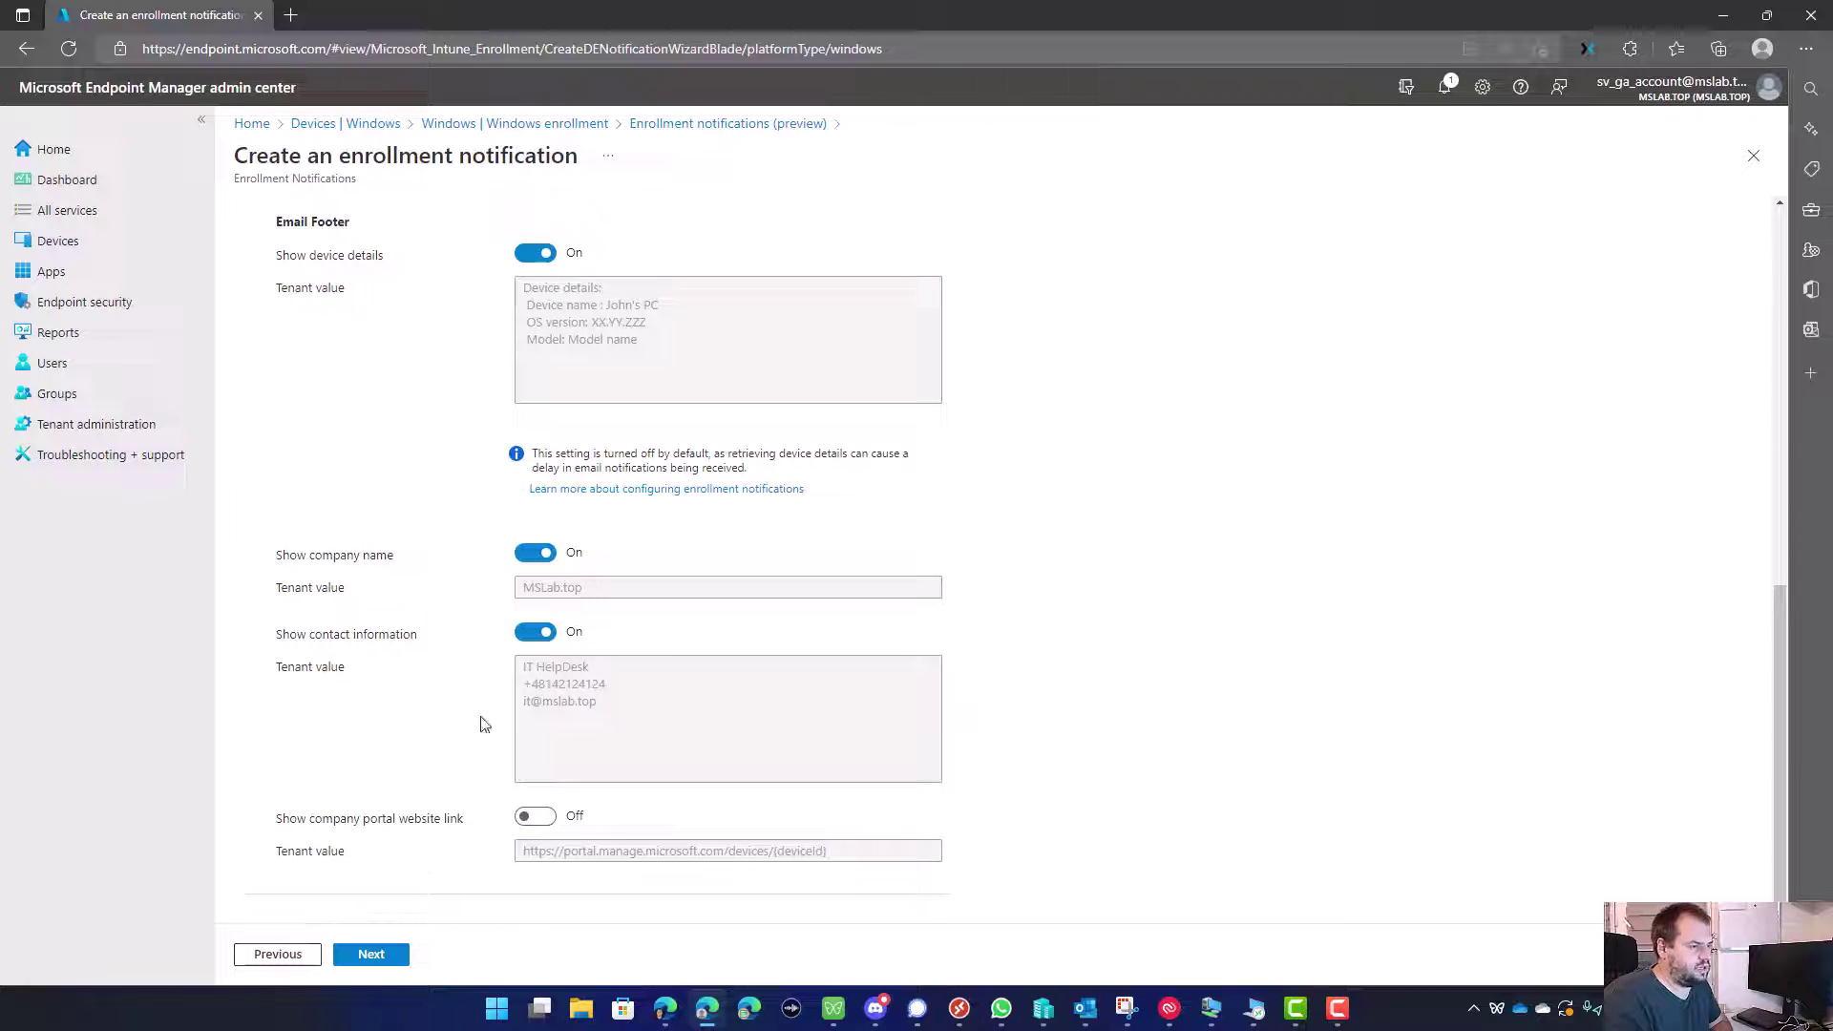
left_click(531, 816)
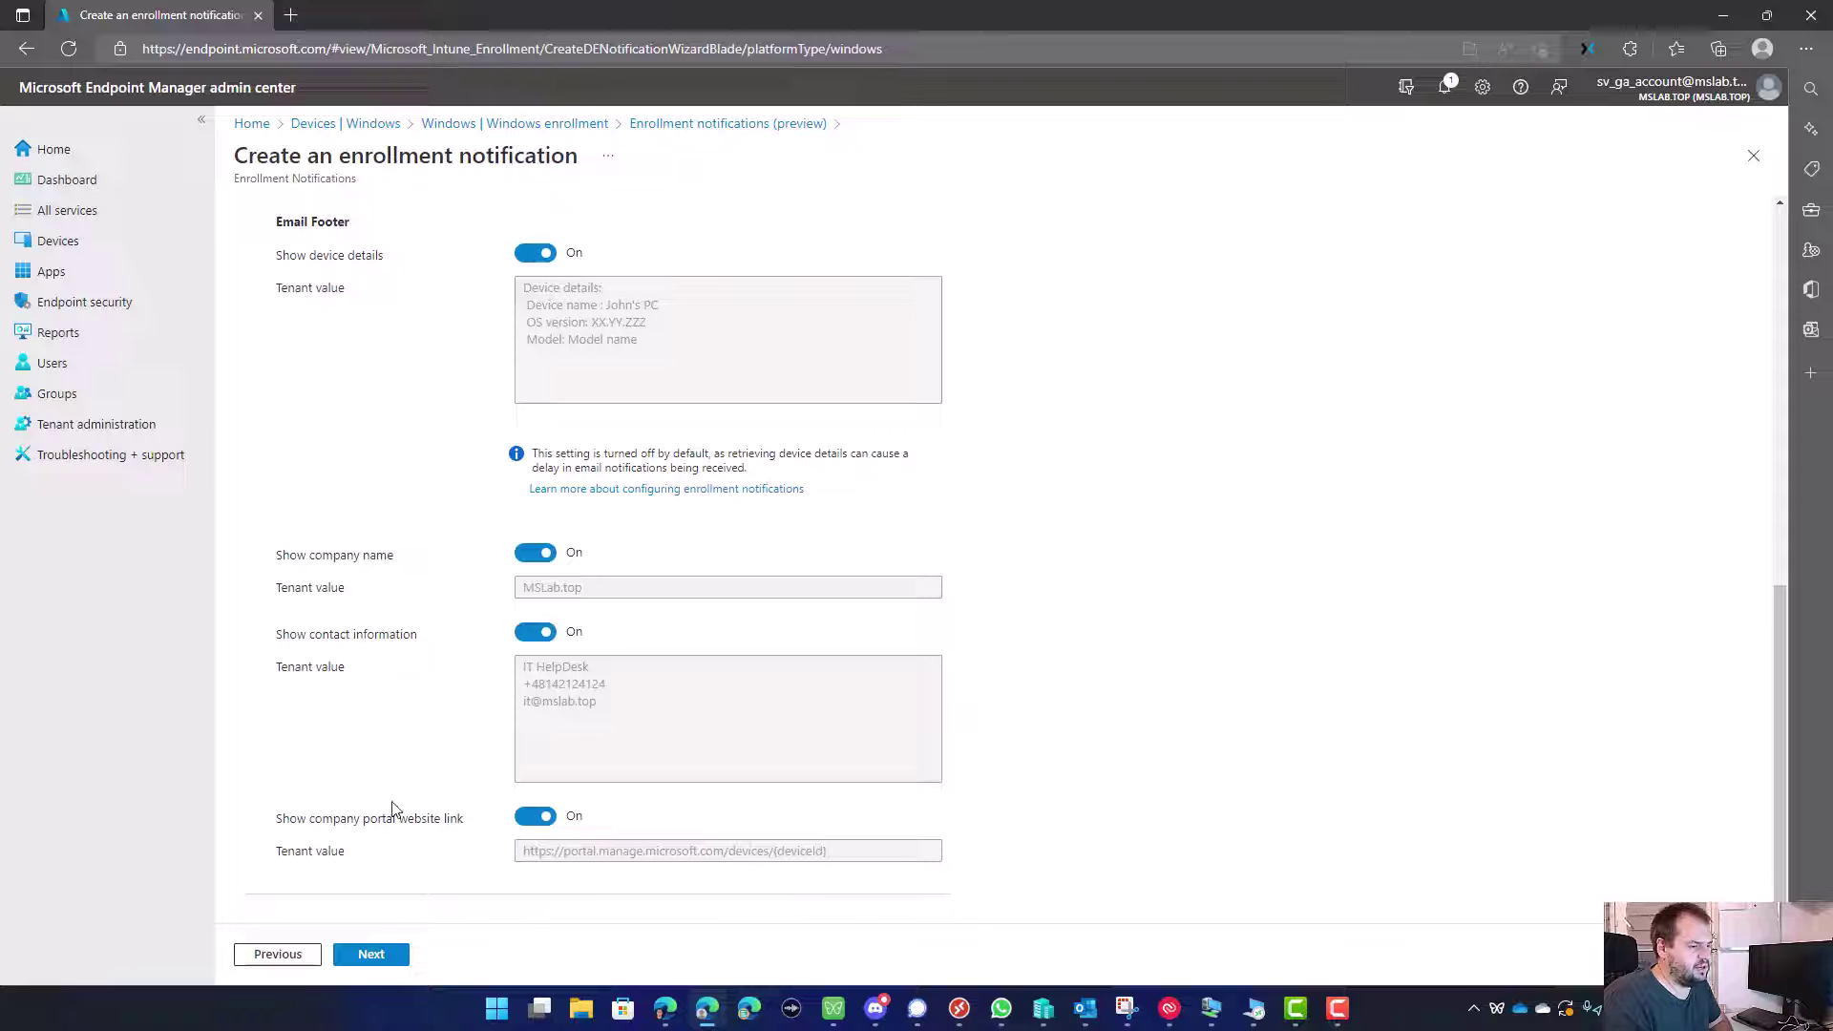
left_click(566, 859)
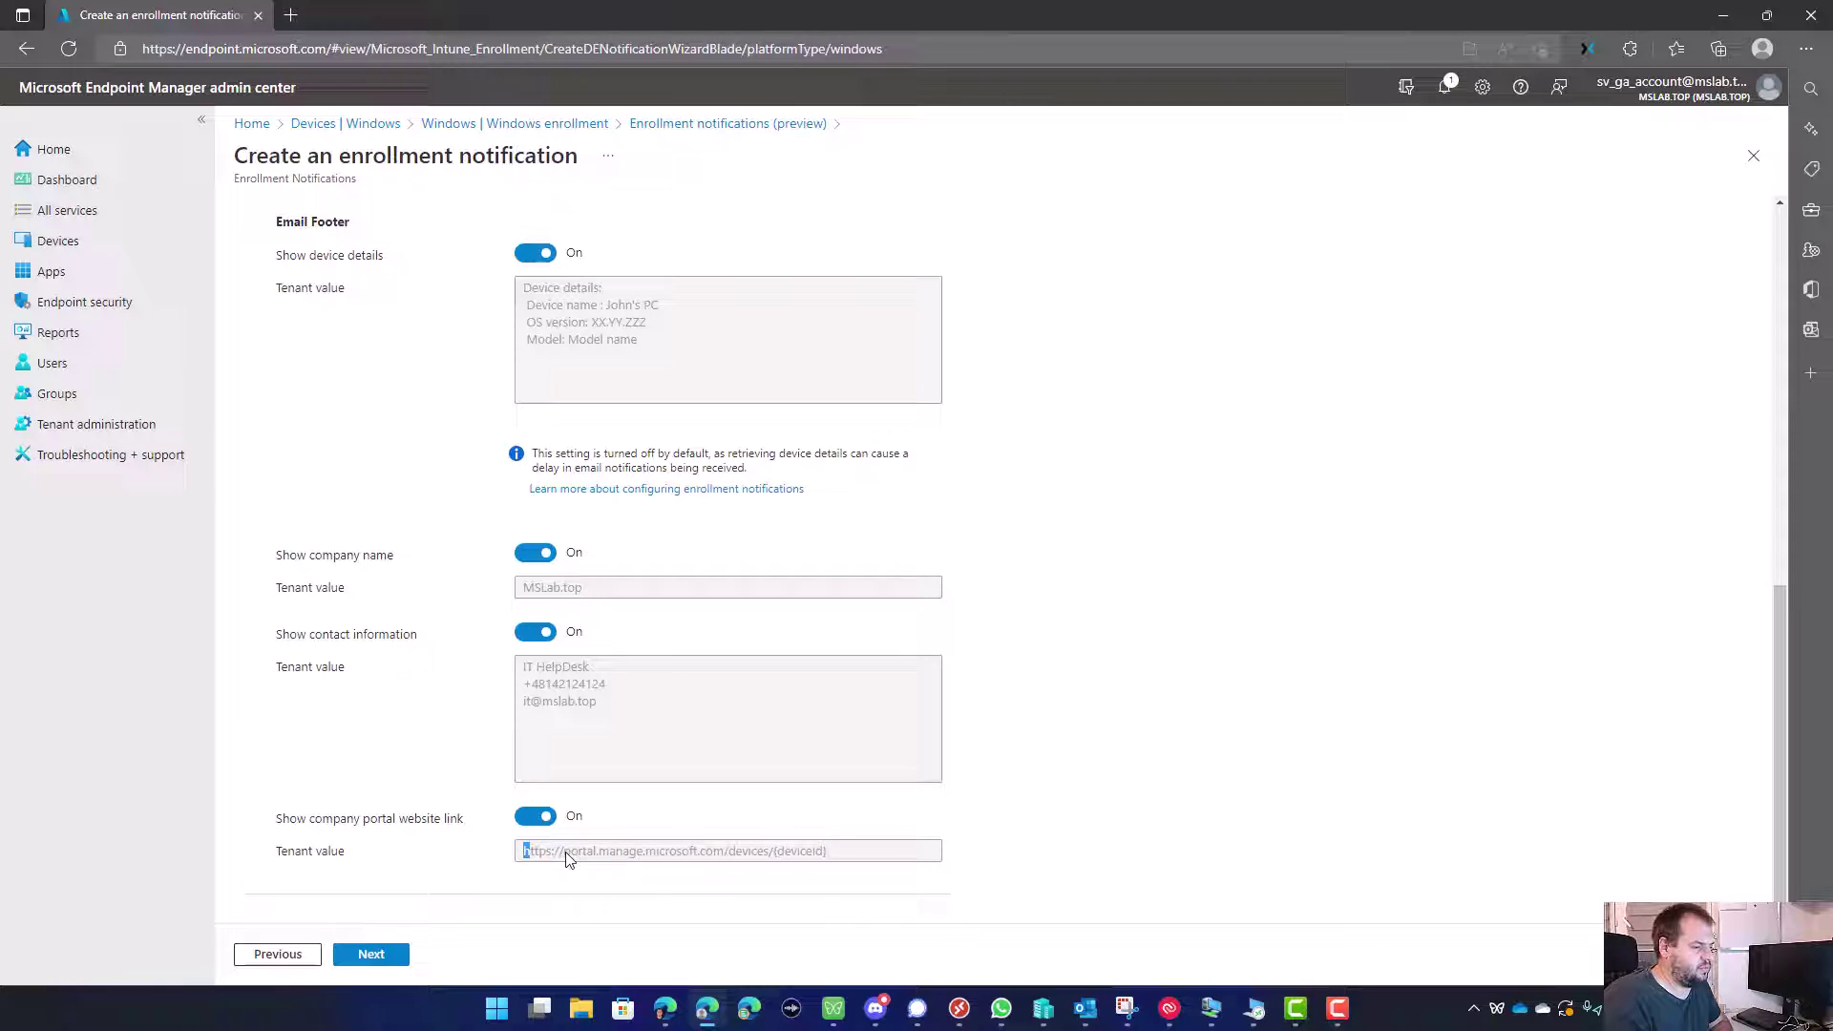
left_click_drag(566, 858, 833, 865)
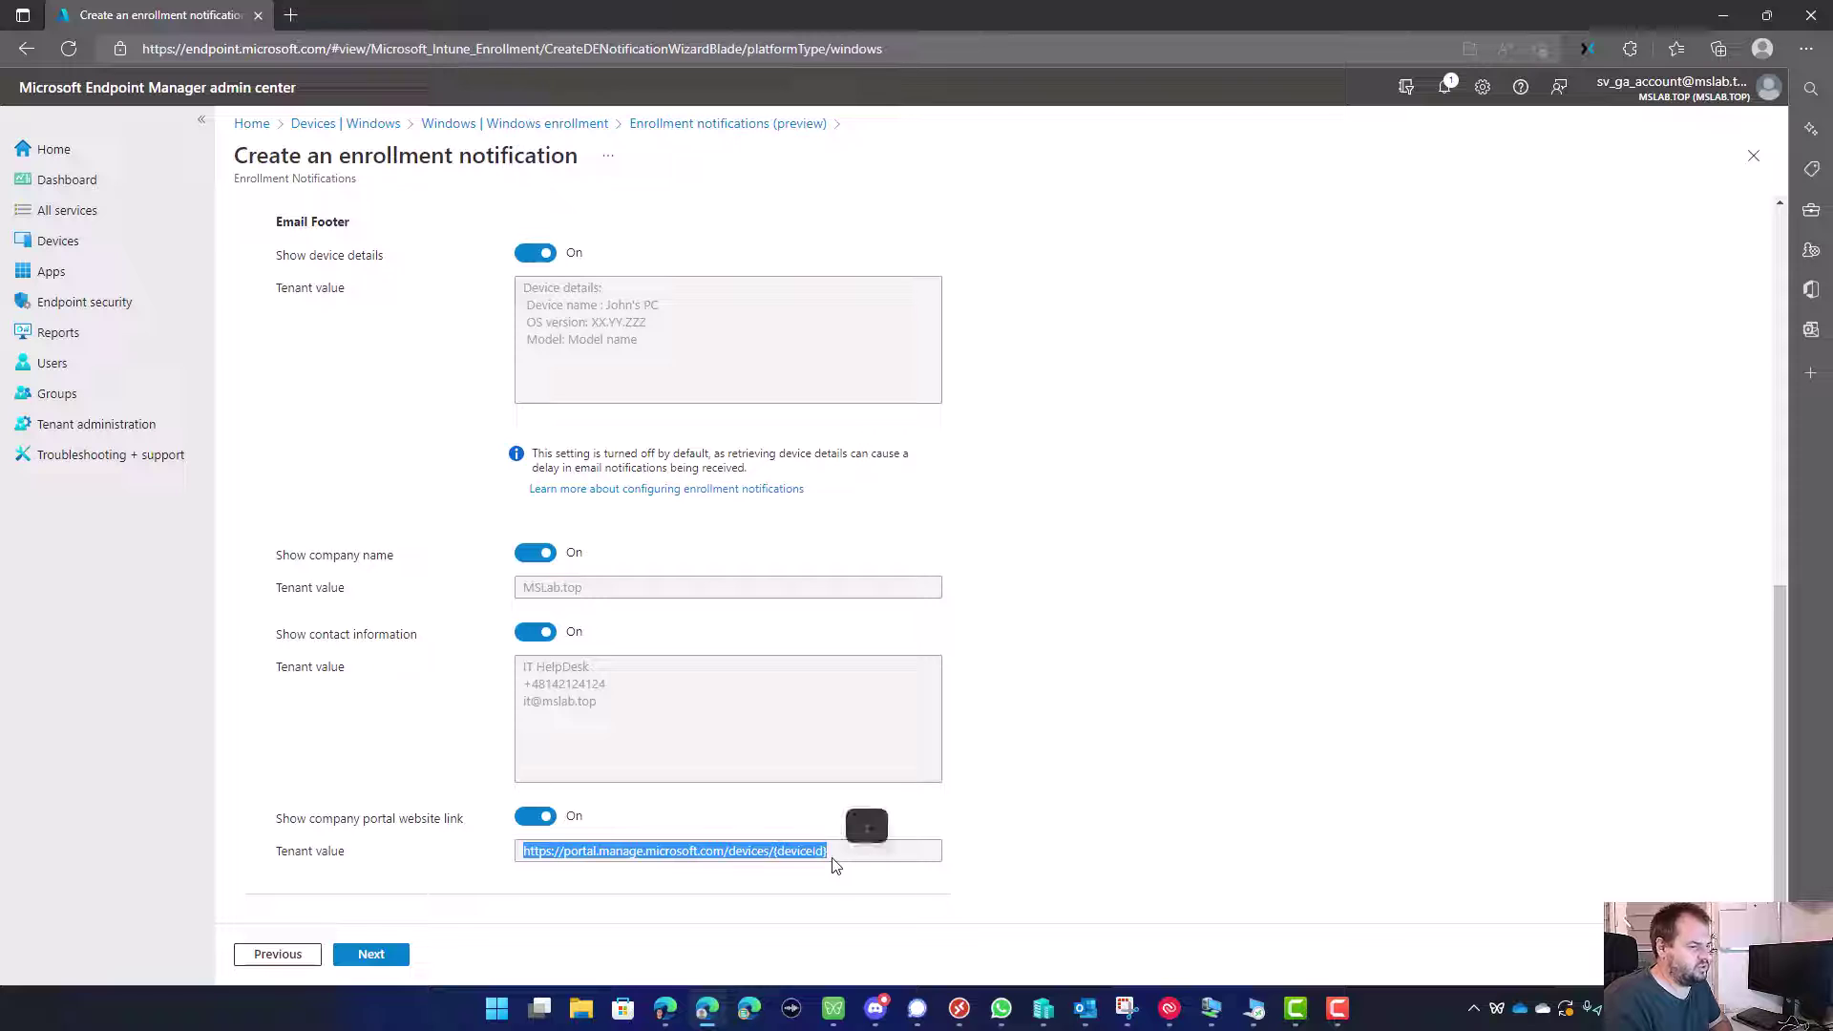
left_click(840, 862)
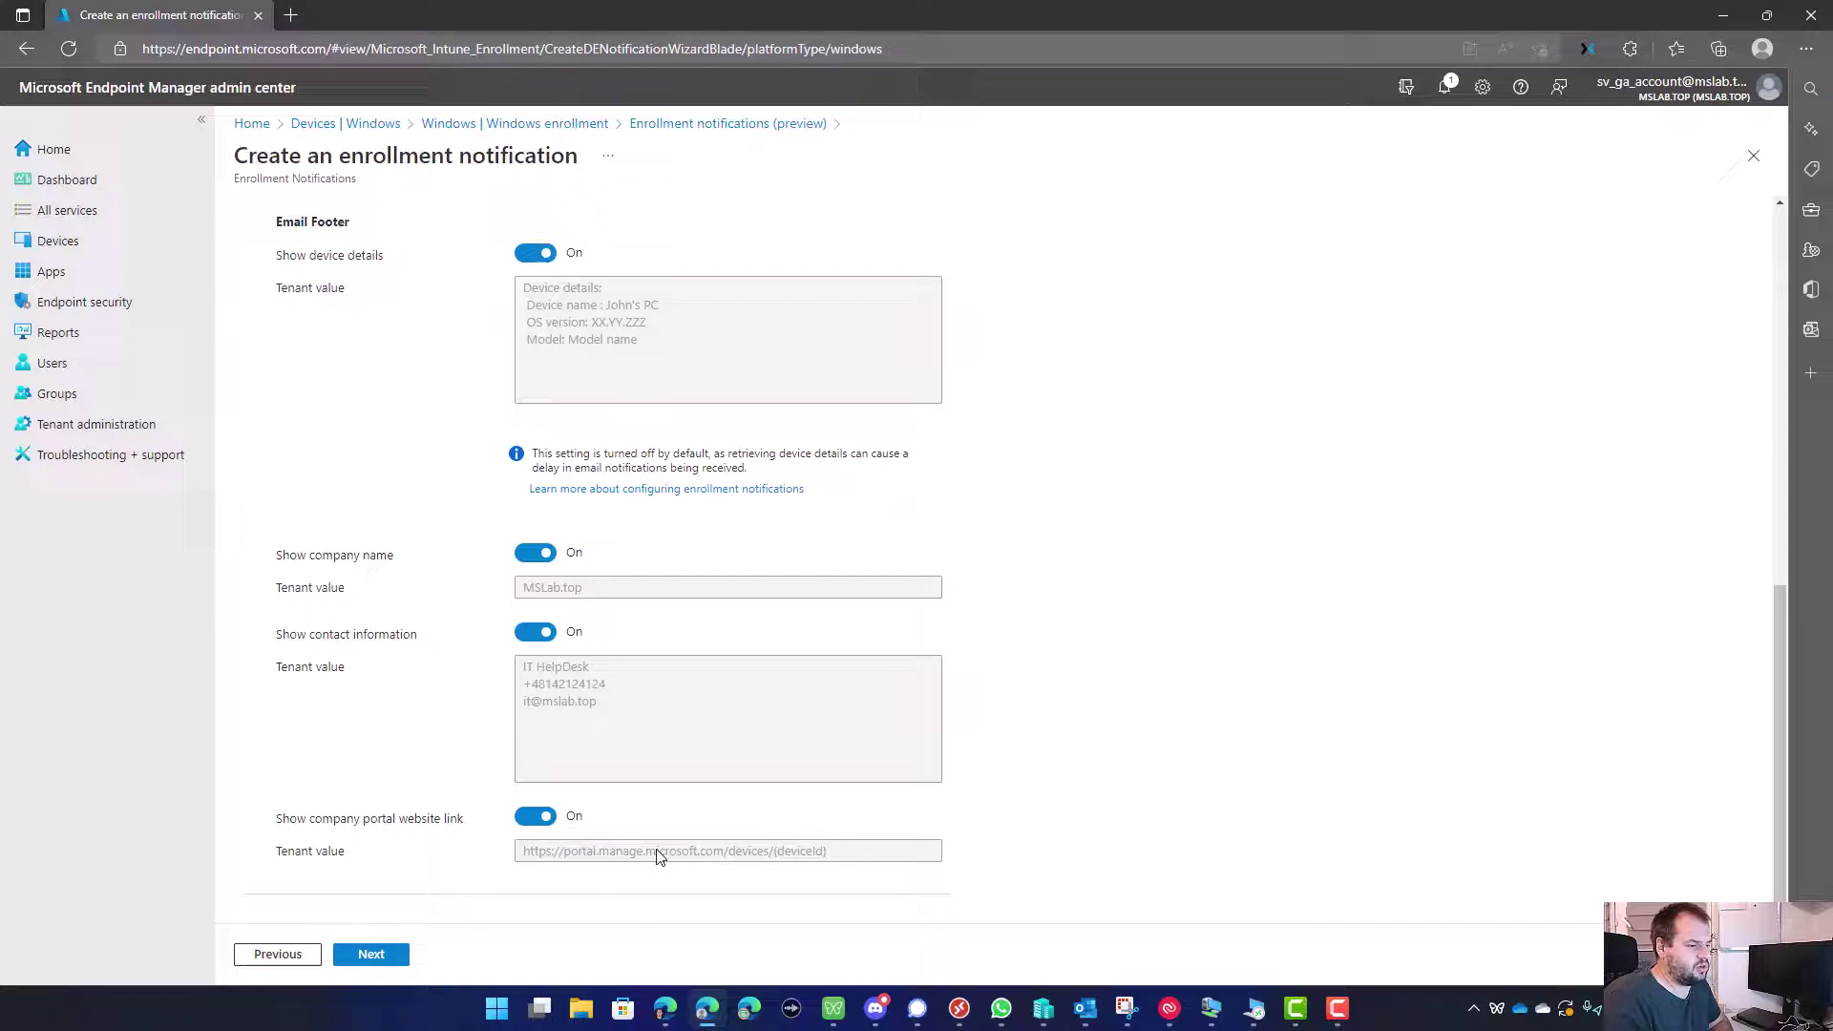
scroll(409, 827, "up", 15)
scroll(327, 547, "down", 2)
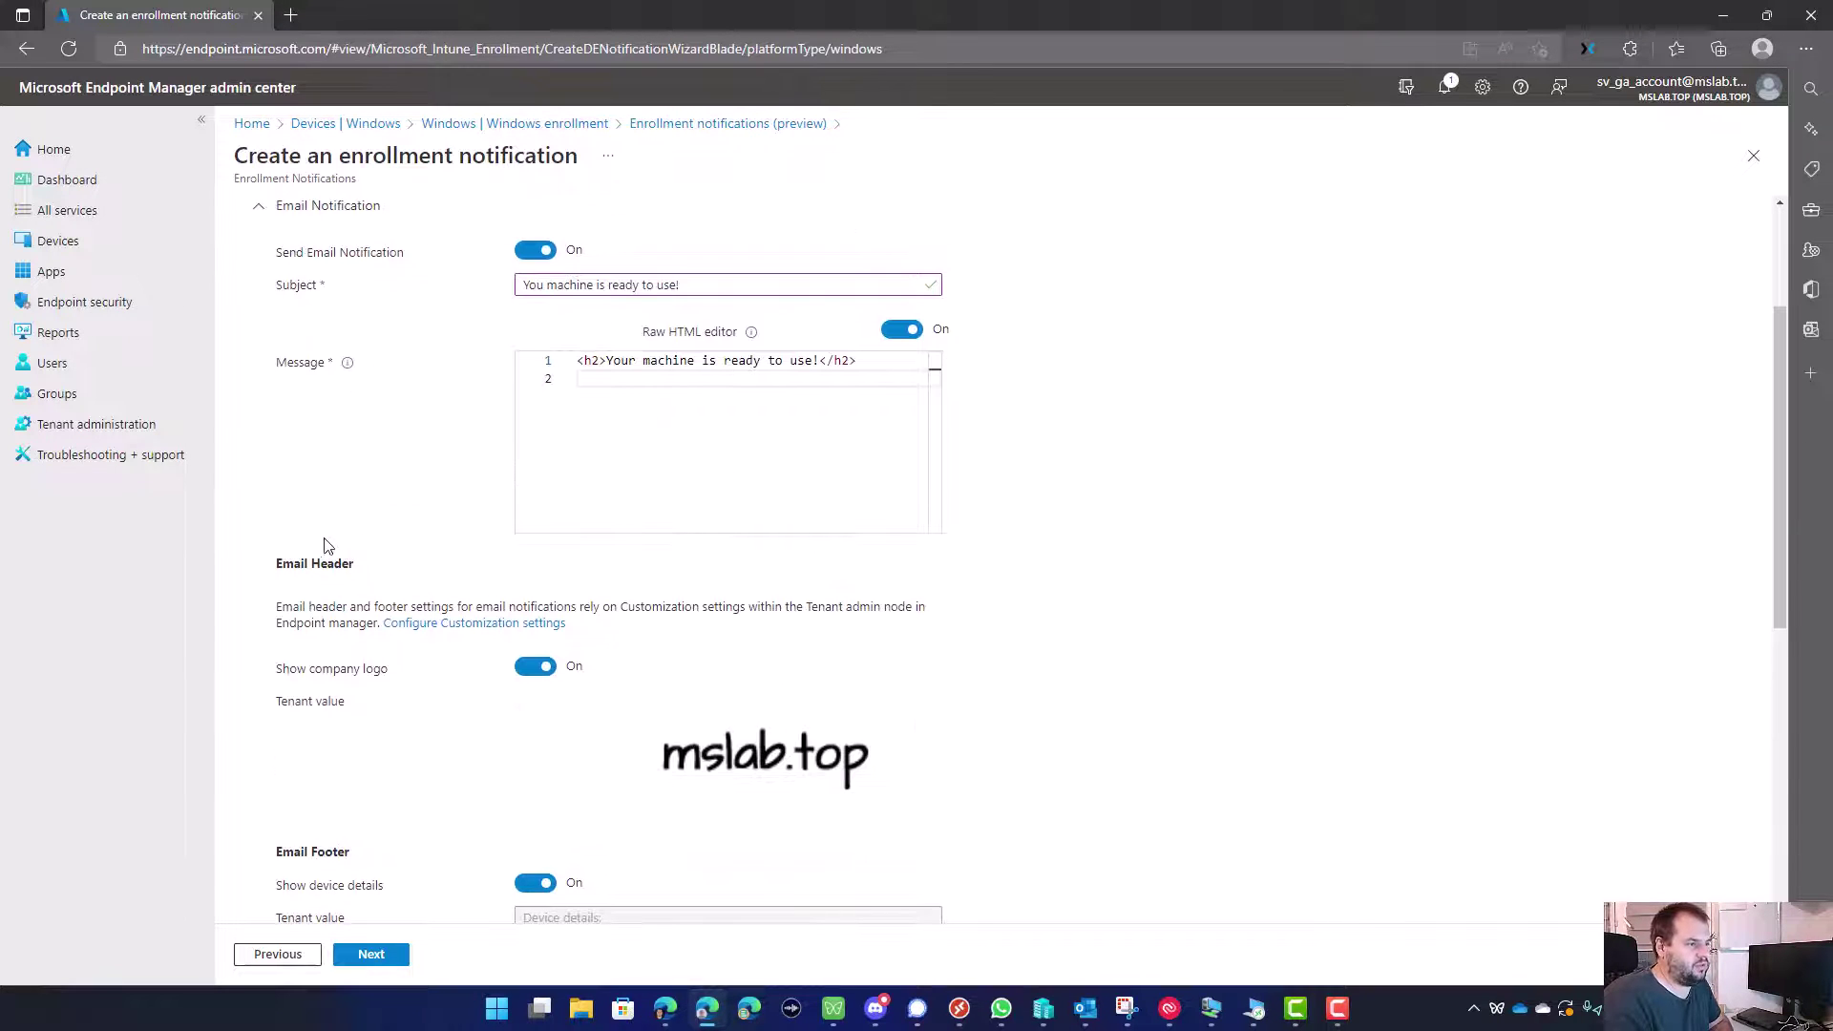
Step: Look at the Customization settings help page, then return to the notification wizard
left_click(423, 625)
left_click(326, 11)
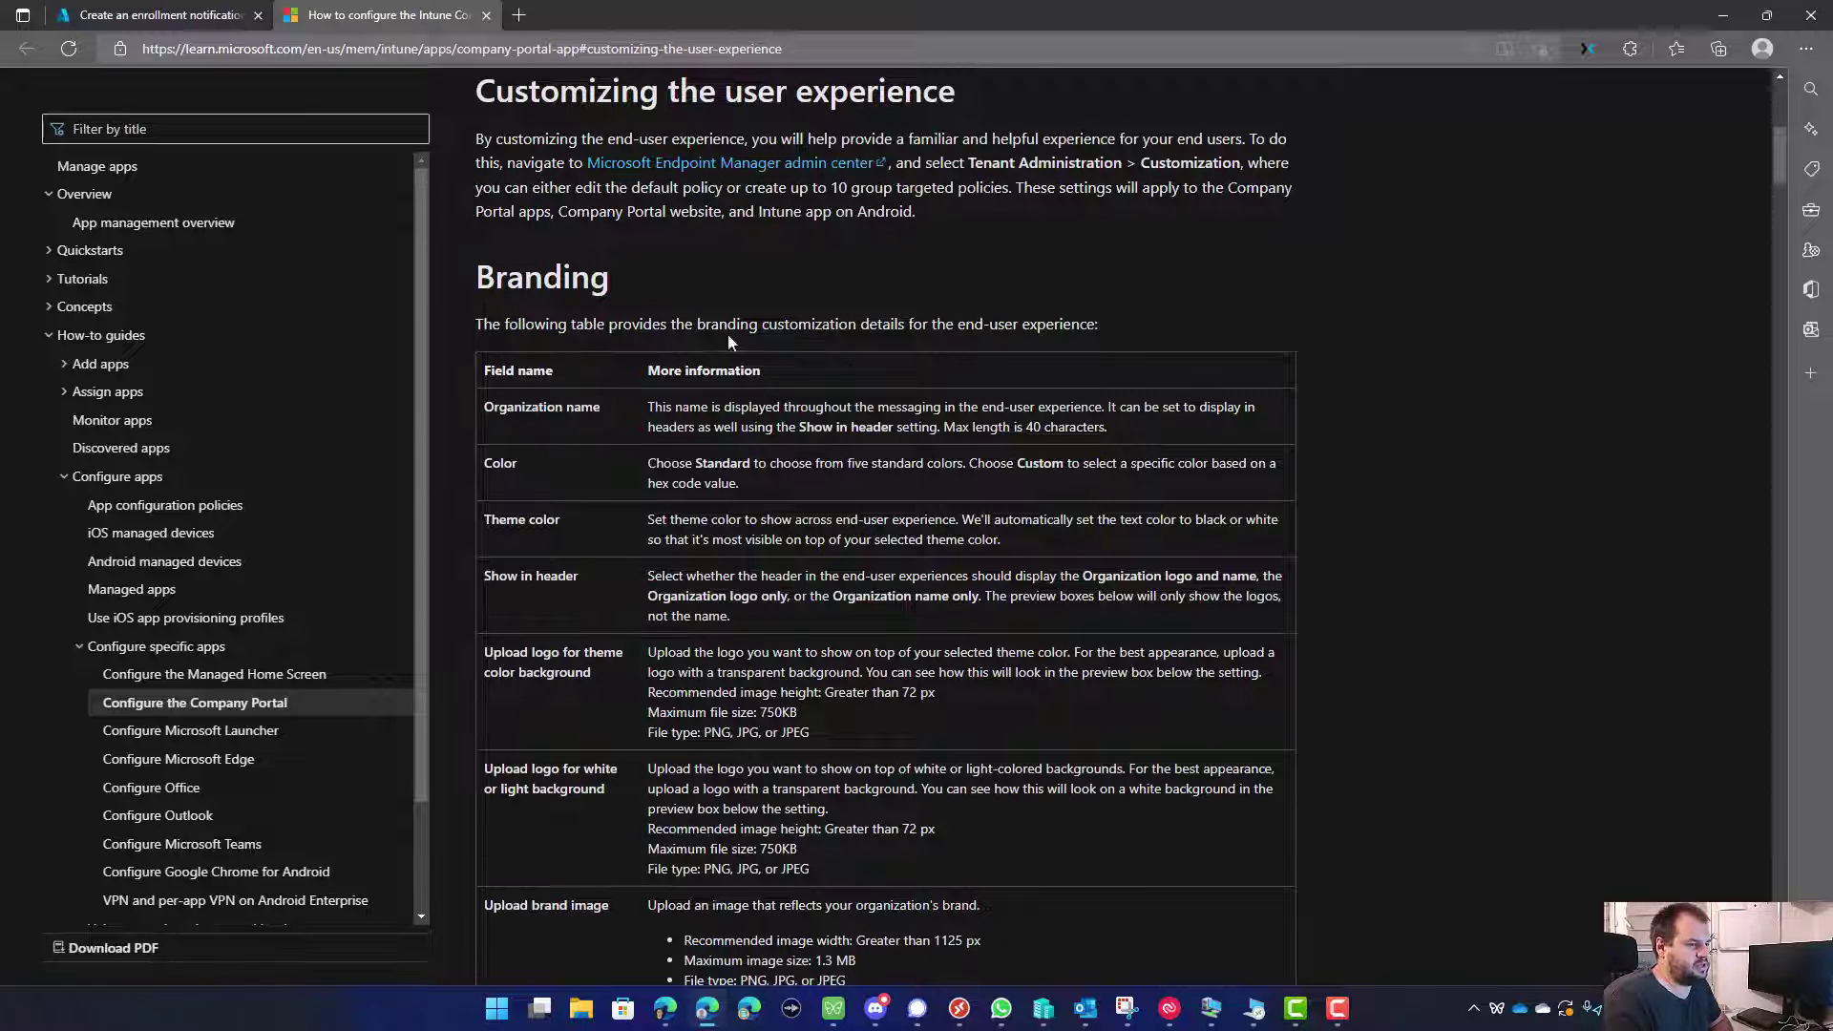
left_click(172, 15)
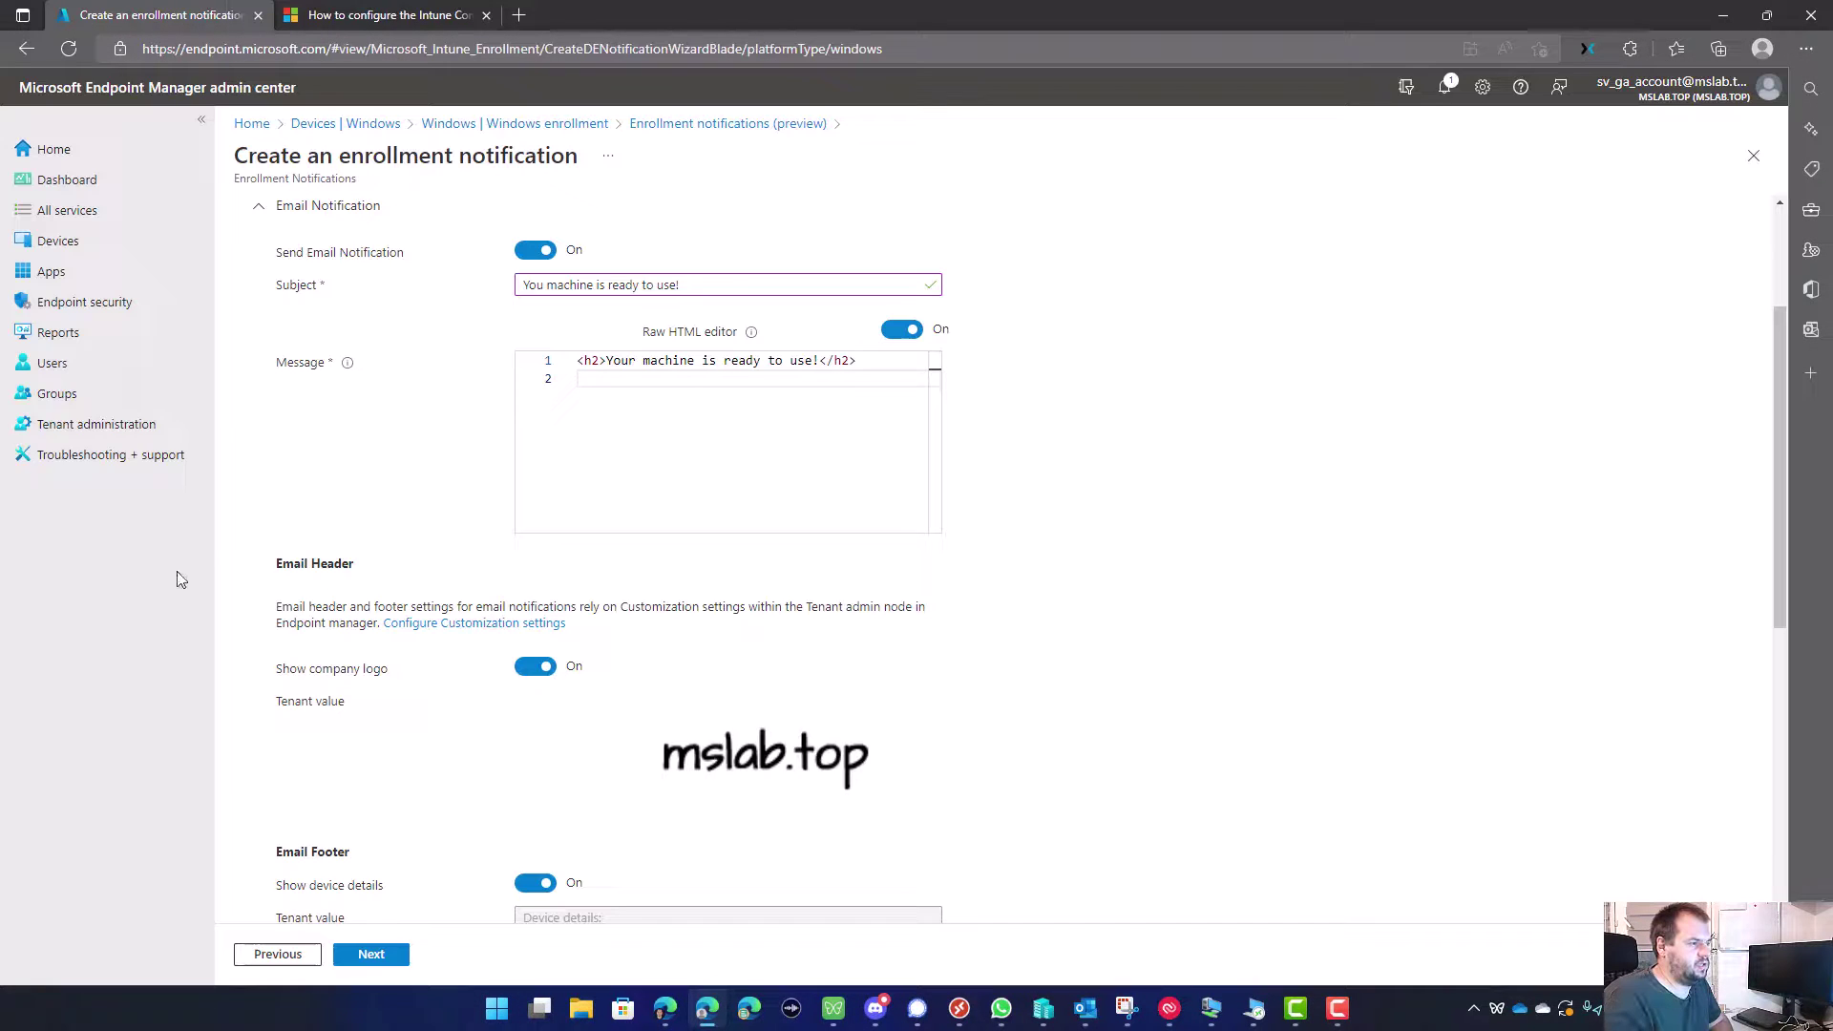
Step: Open Tenant administration > Customization in a new tab and review the default policy's branding
middle_click(96, 424)
left_click(611, 14)
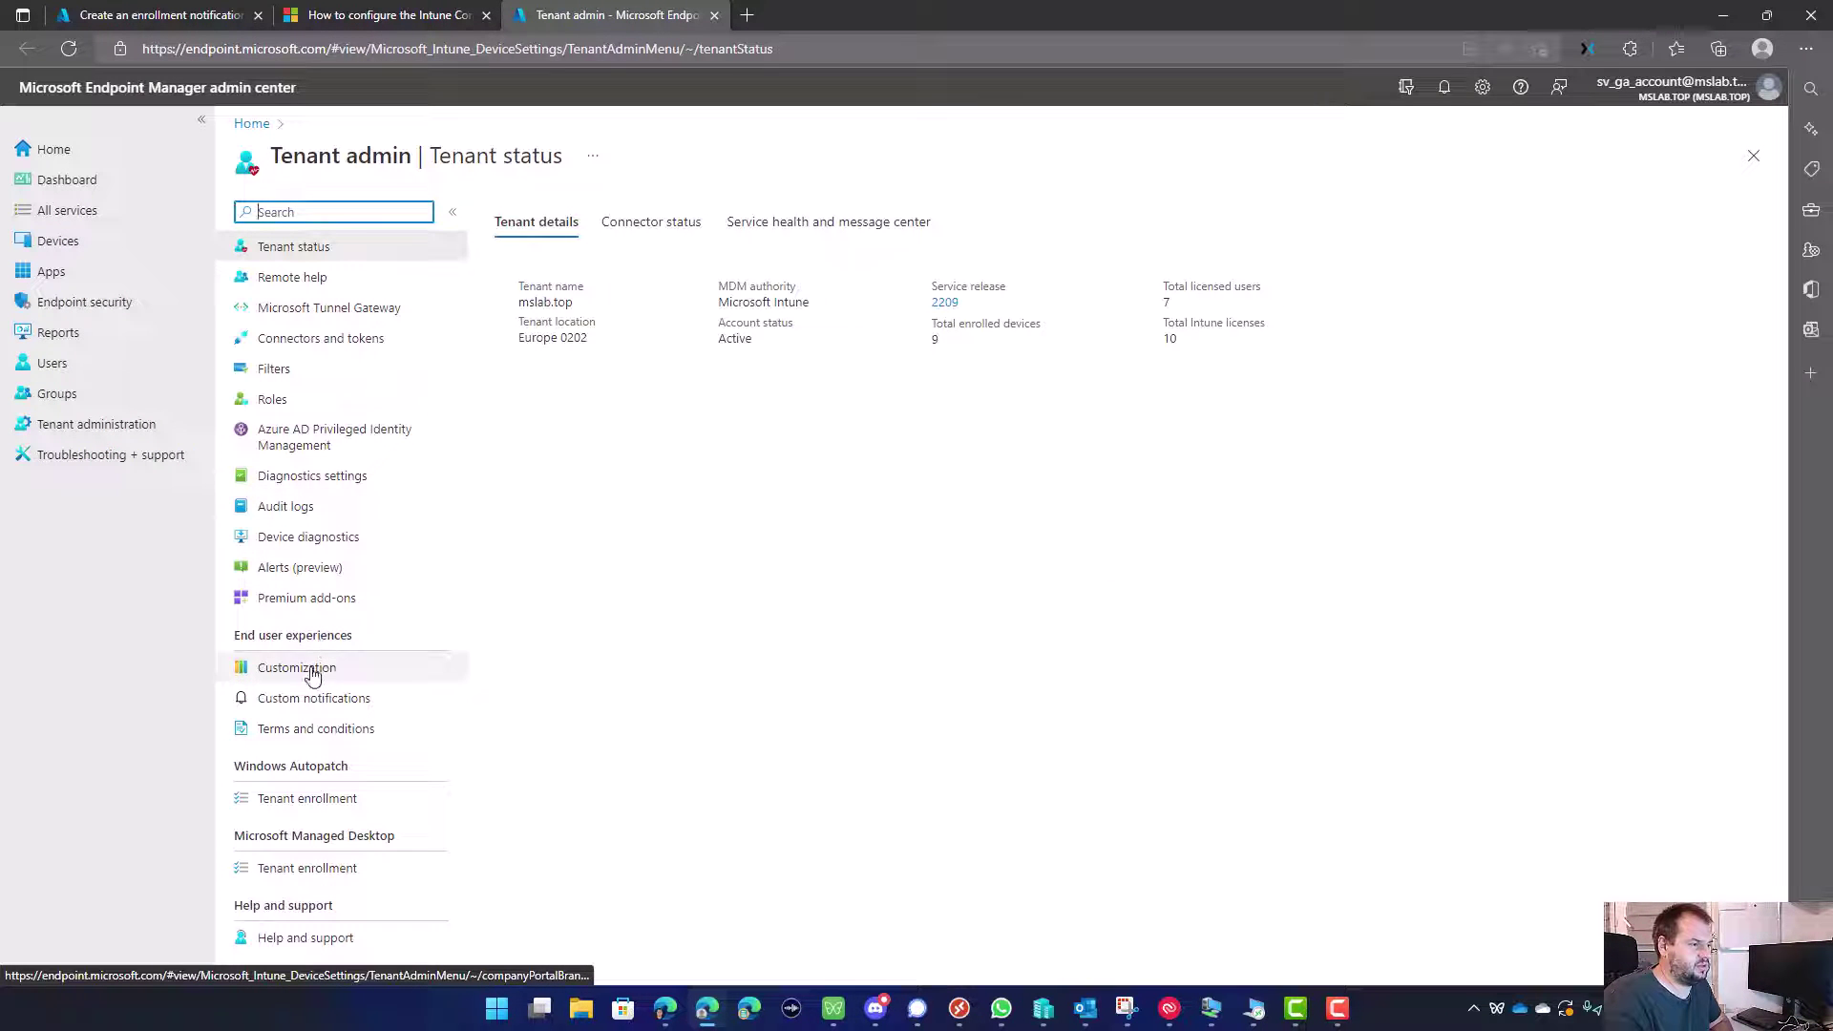
left_click(303, 671)
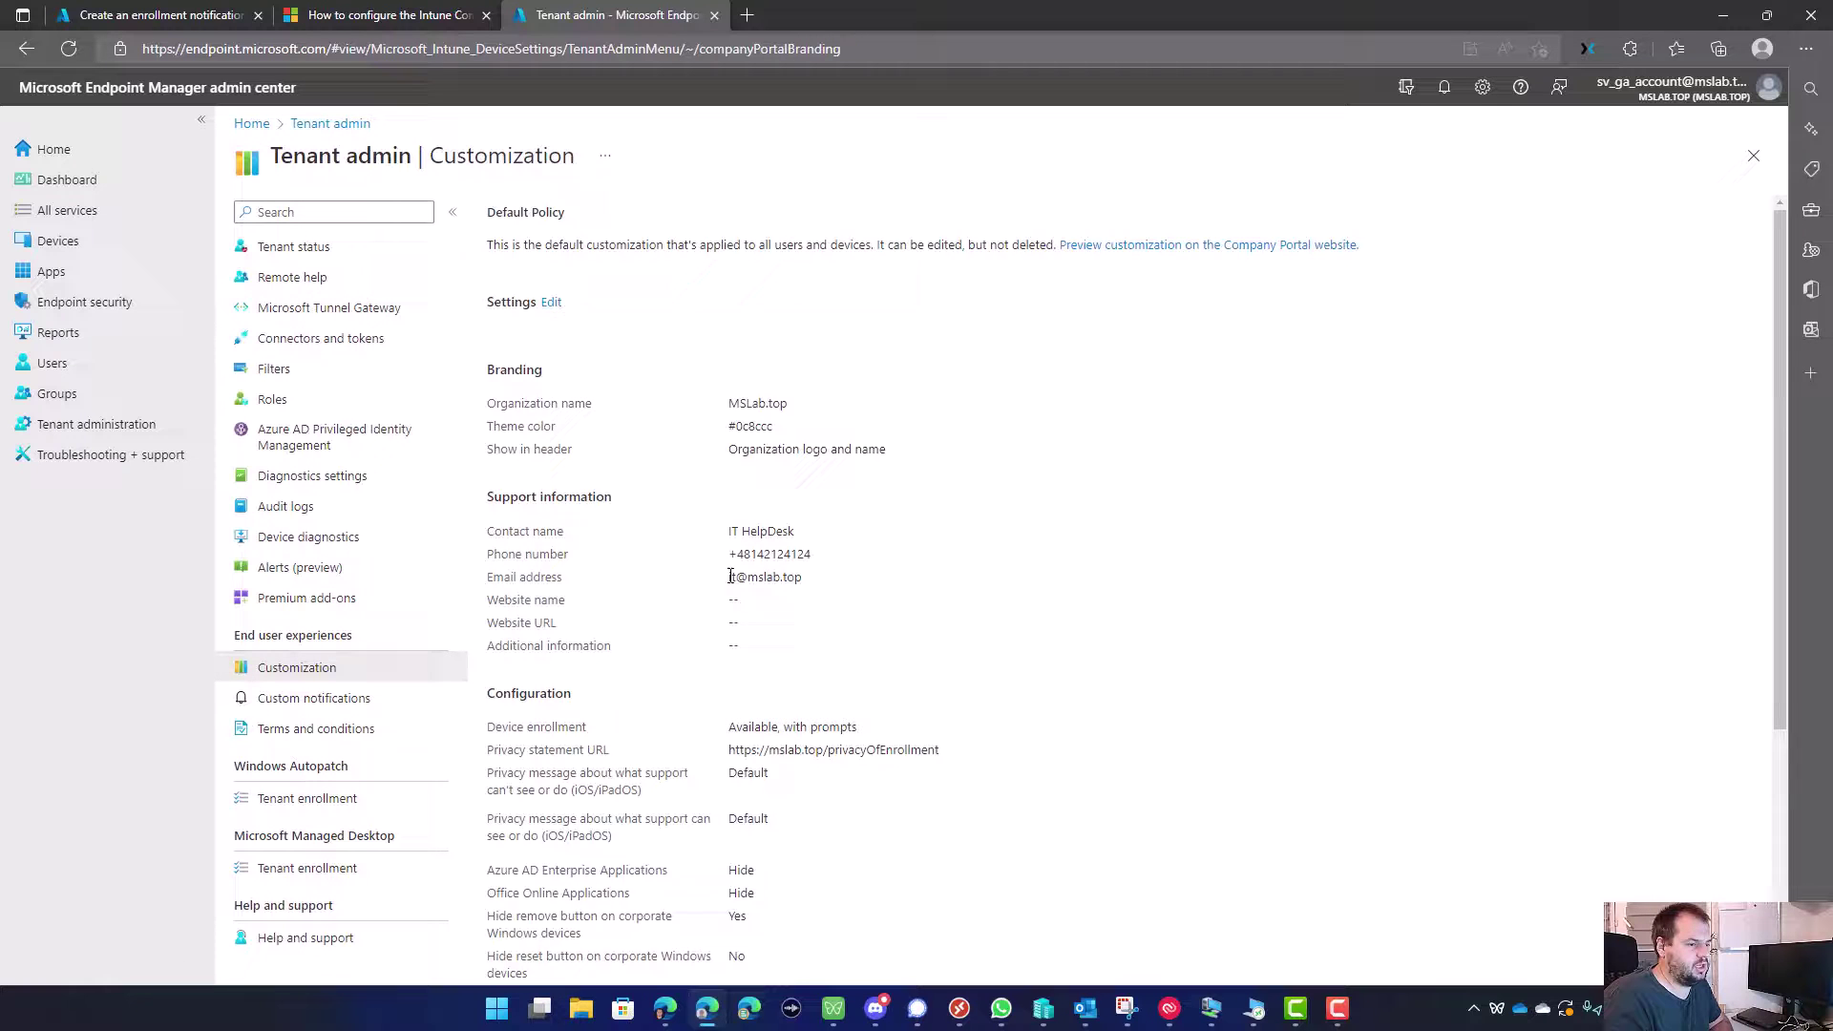
scroll(732, 592, "down", 3)
scroll(733, 591, "down", 2)
scroll(711, 535, "up", 5)
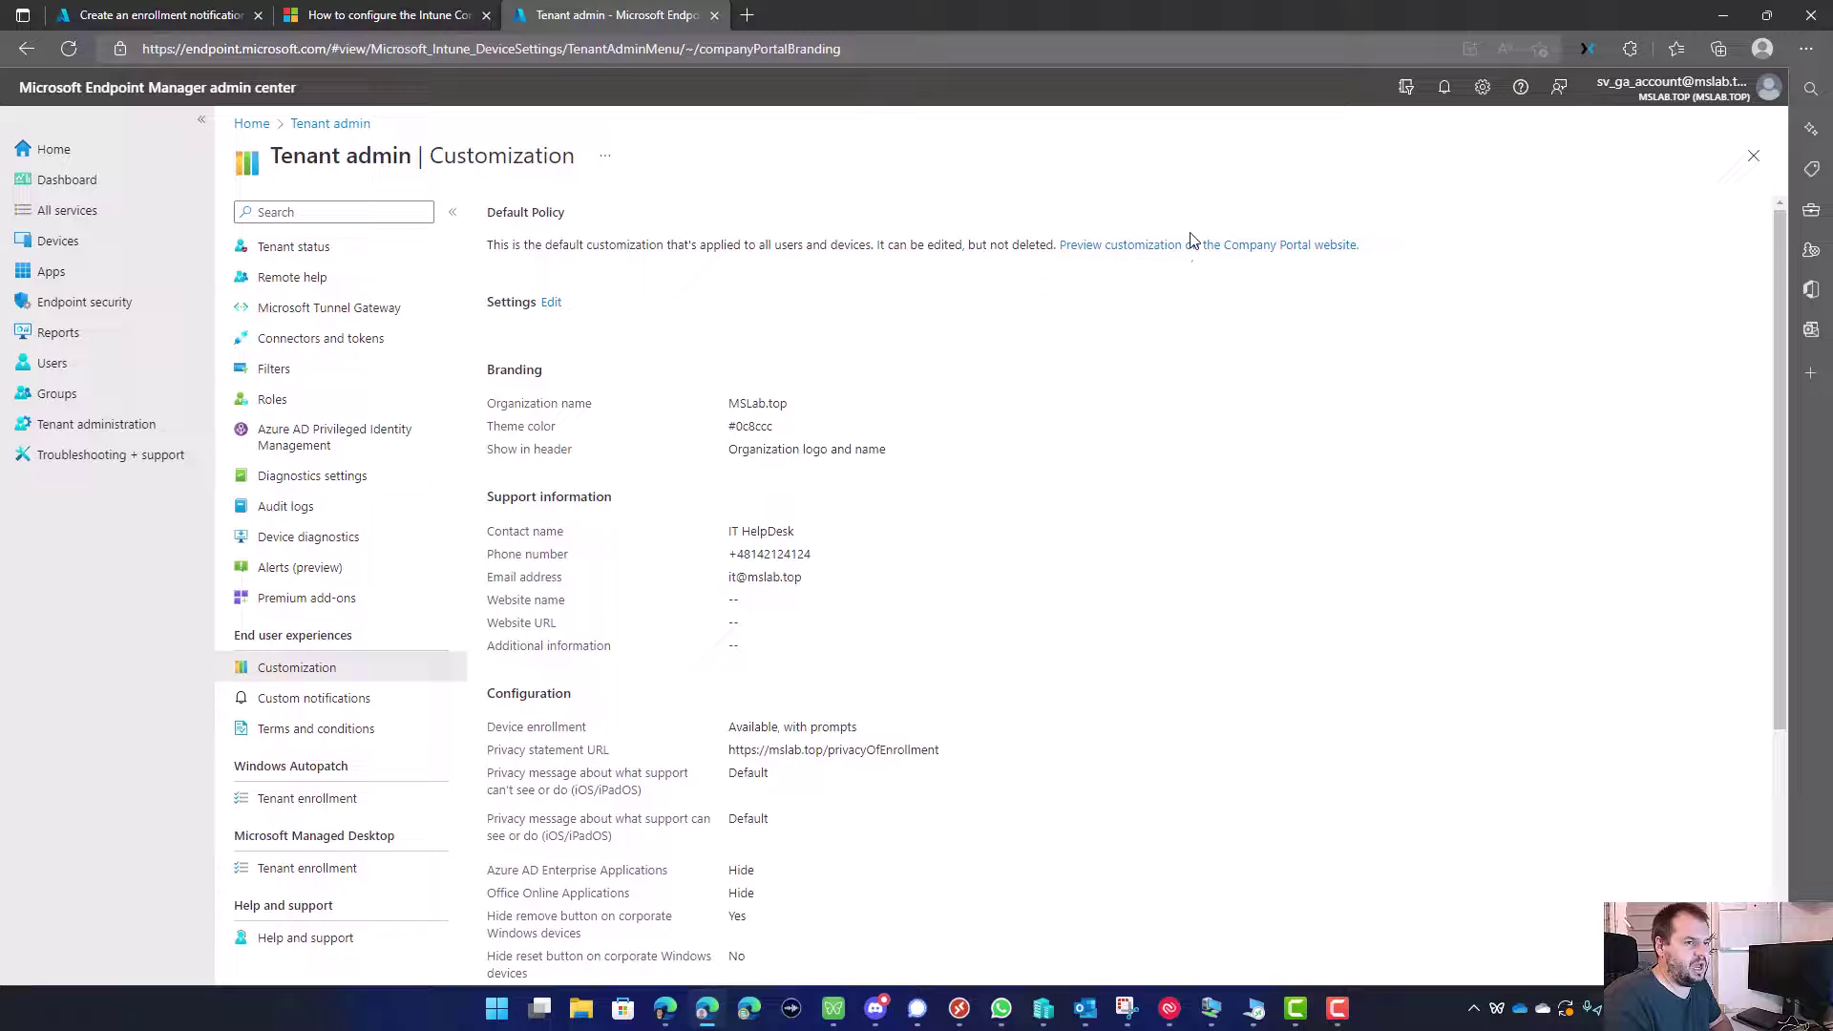
scroll(684, 478, "down", 1)
scroll(683, 477, "down", 5)
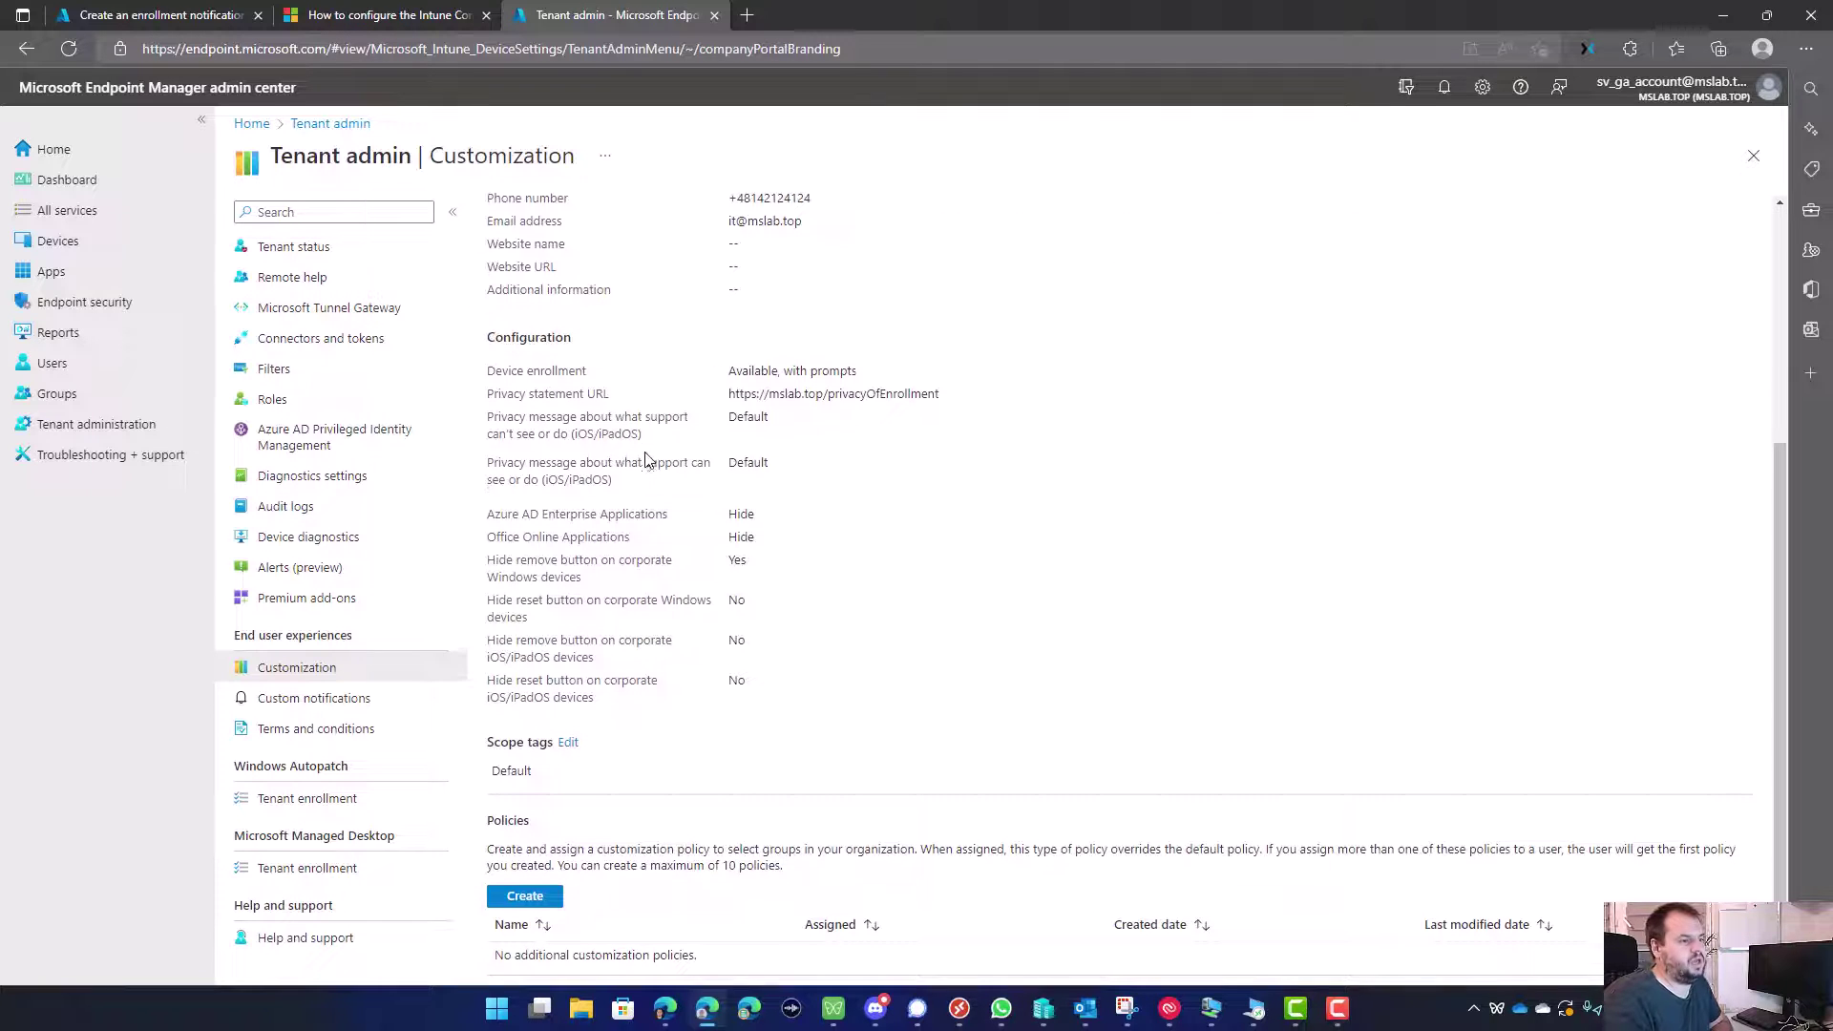
Step: Navigate the browser to the Azure portal
left_click(627, 38)
type("o")
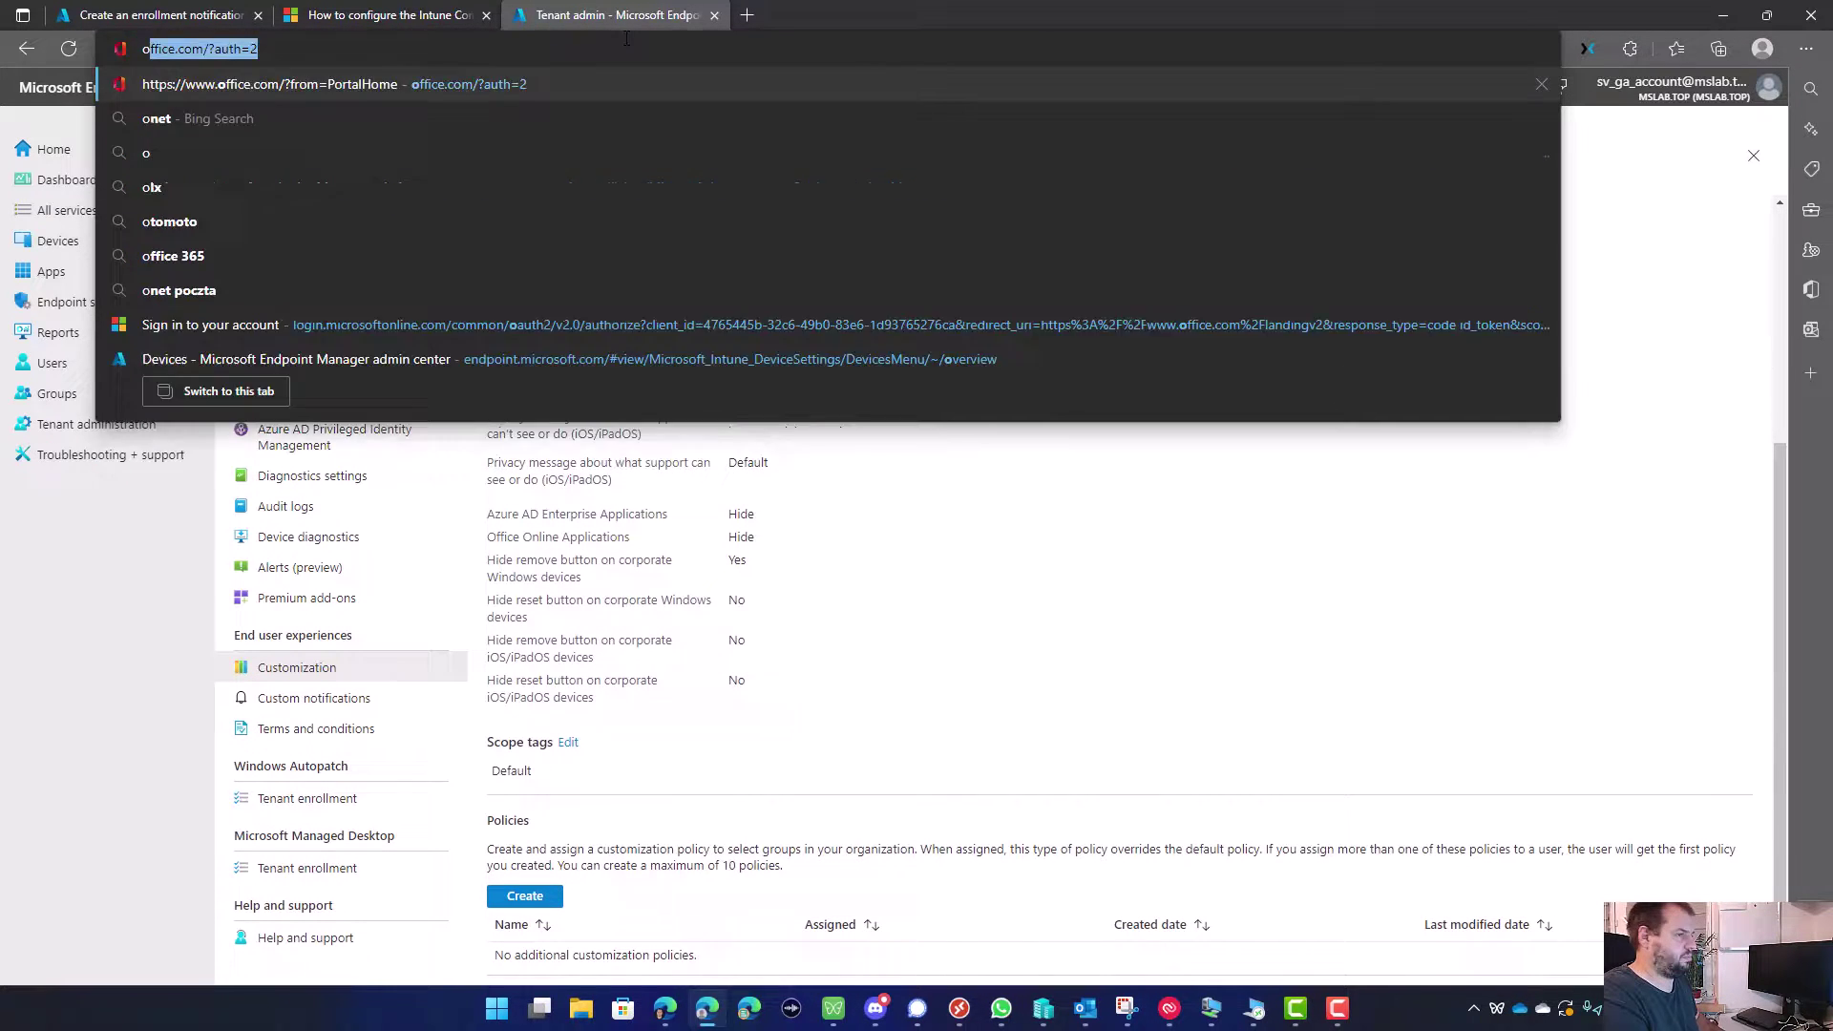
key("BackSpace")
key("BackSpace")
type("portal")
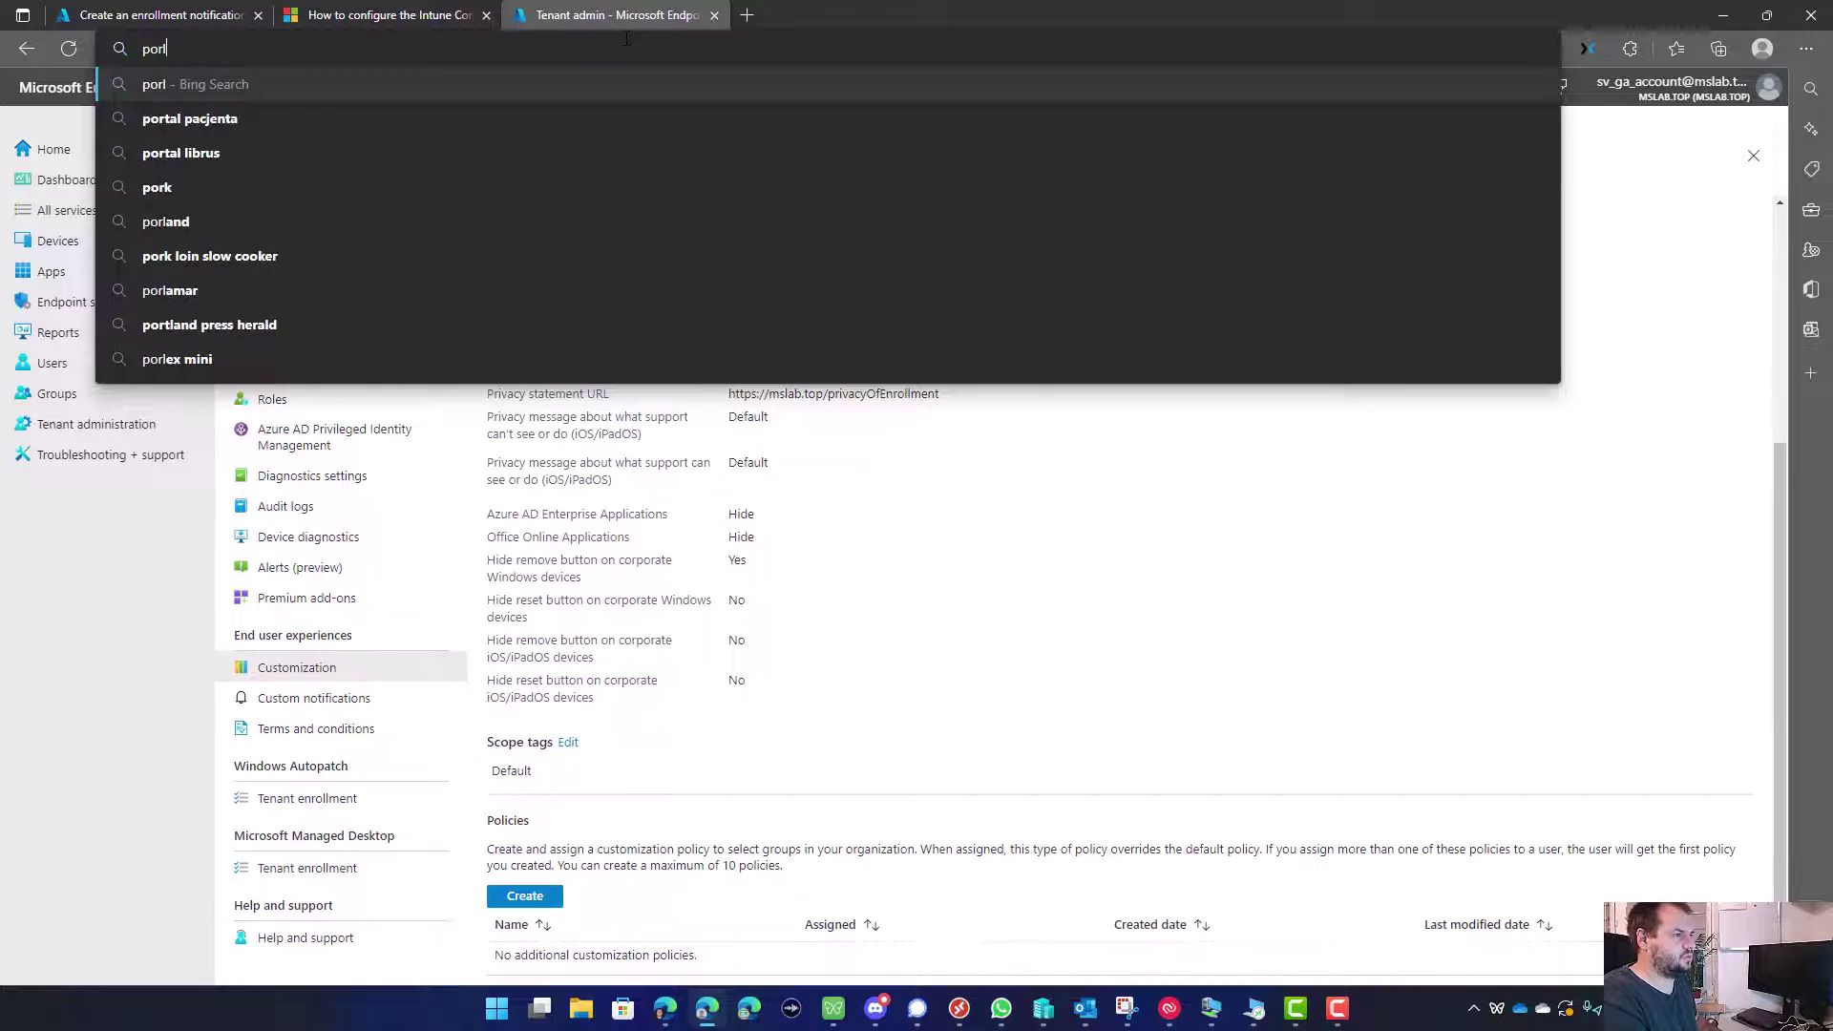
key("Return")
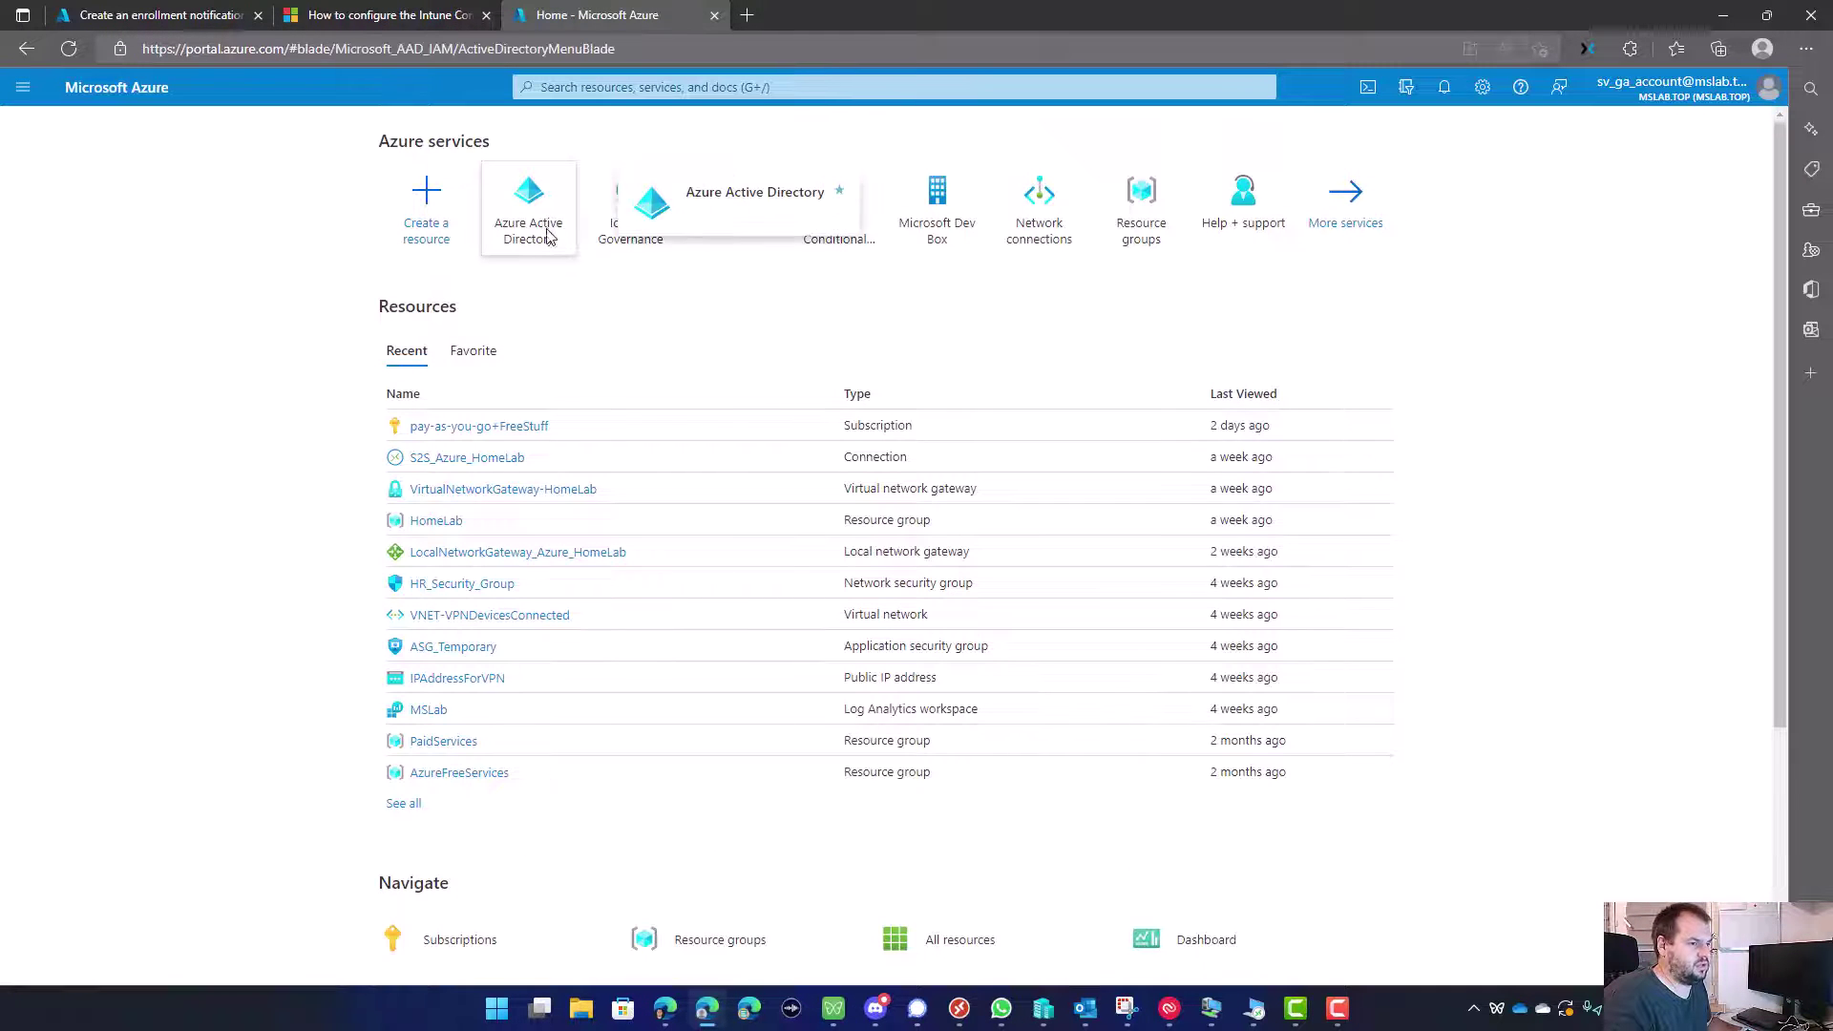
Step: Review the Default company branding in Azure Active Directory, then return to the enrollment notification wizard
left_click(546, 241)
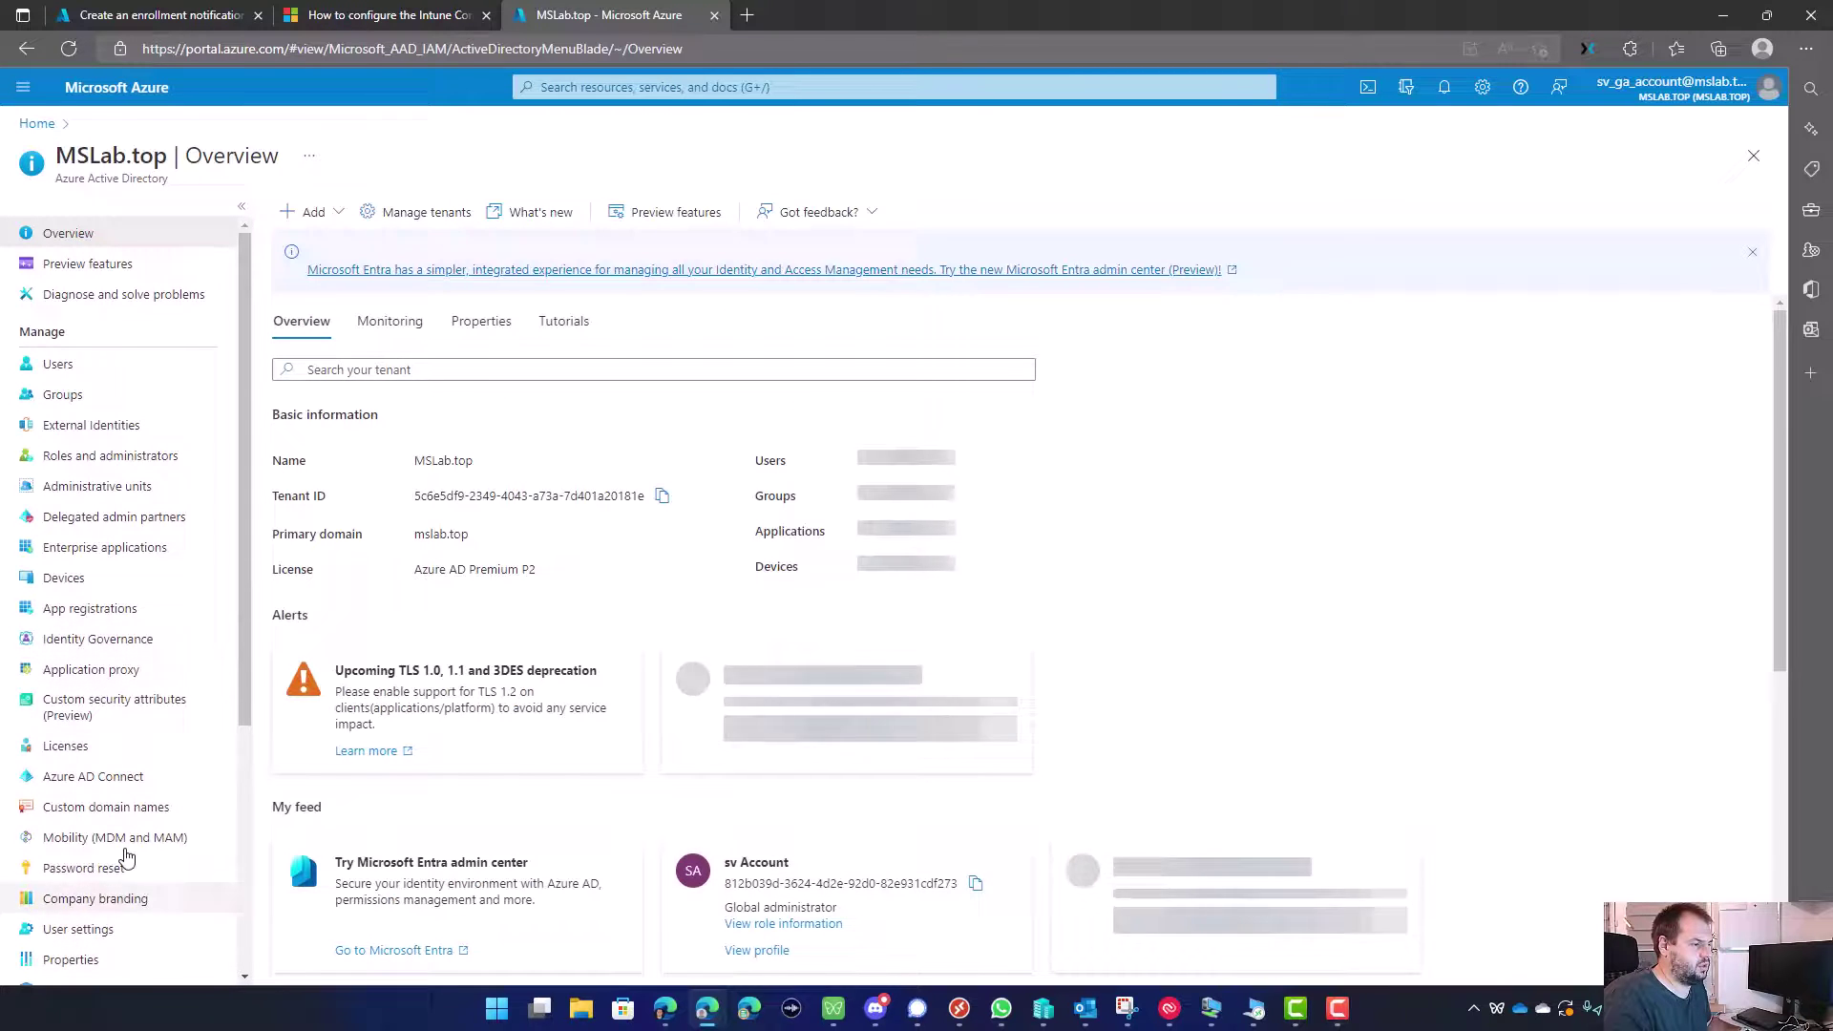
left_click(119, 899)
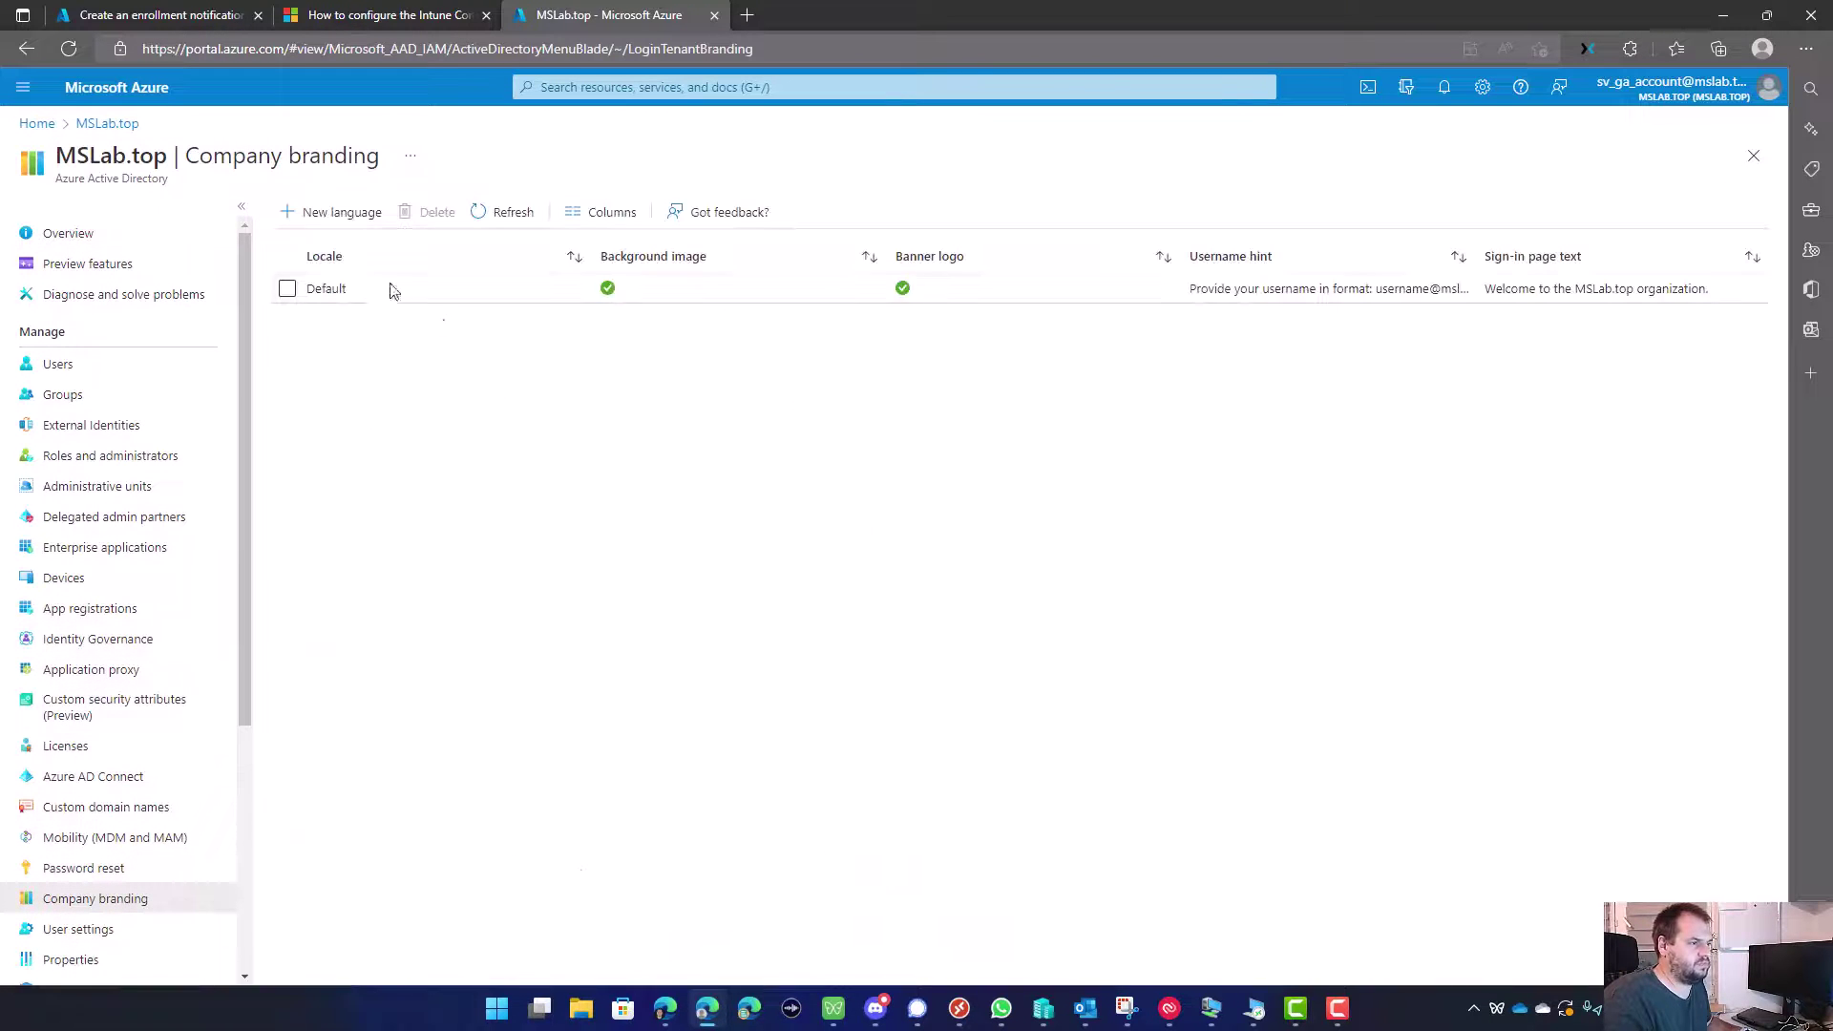
left_click(334, 289)
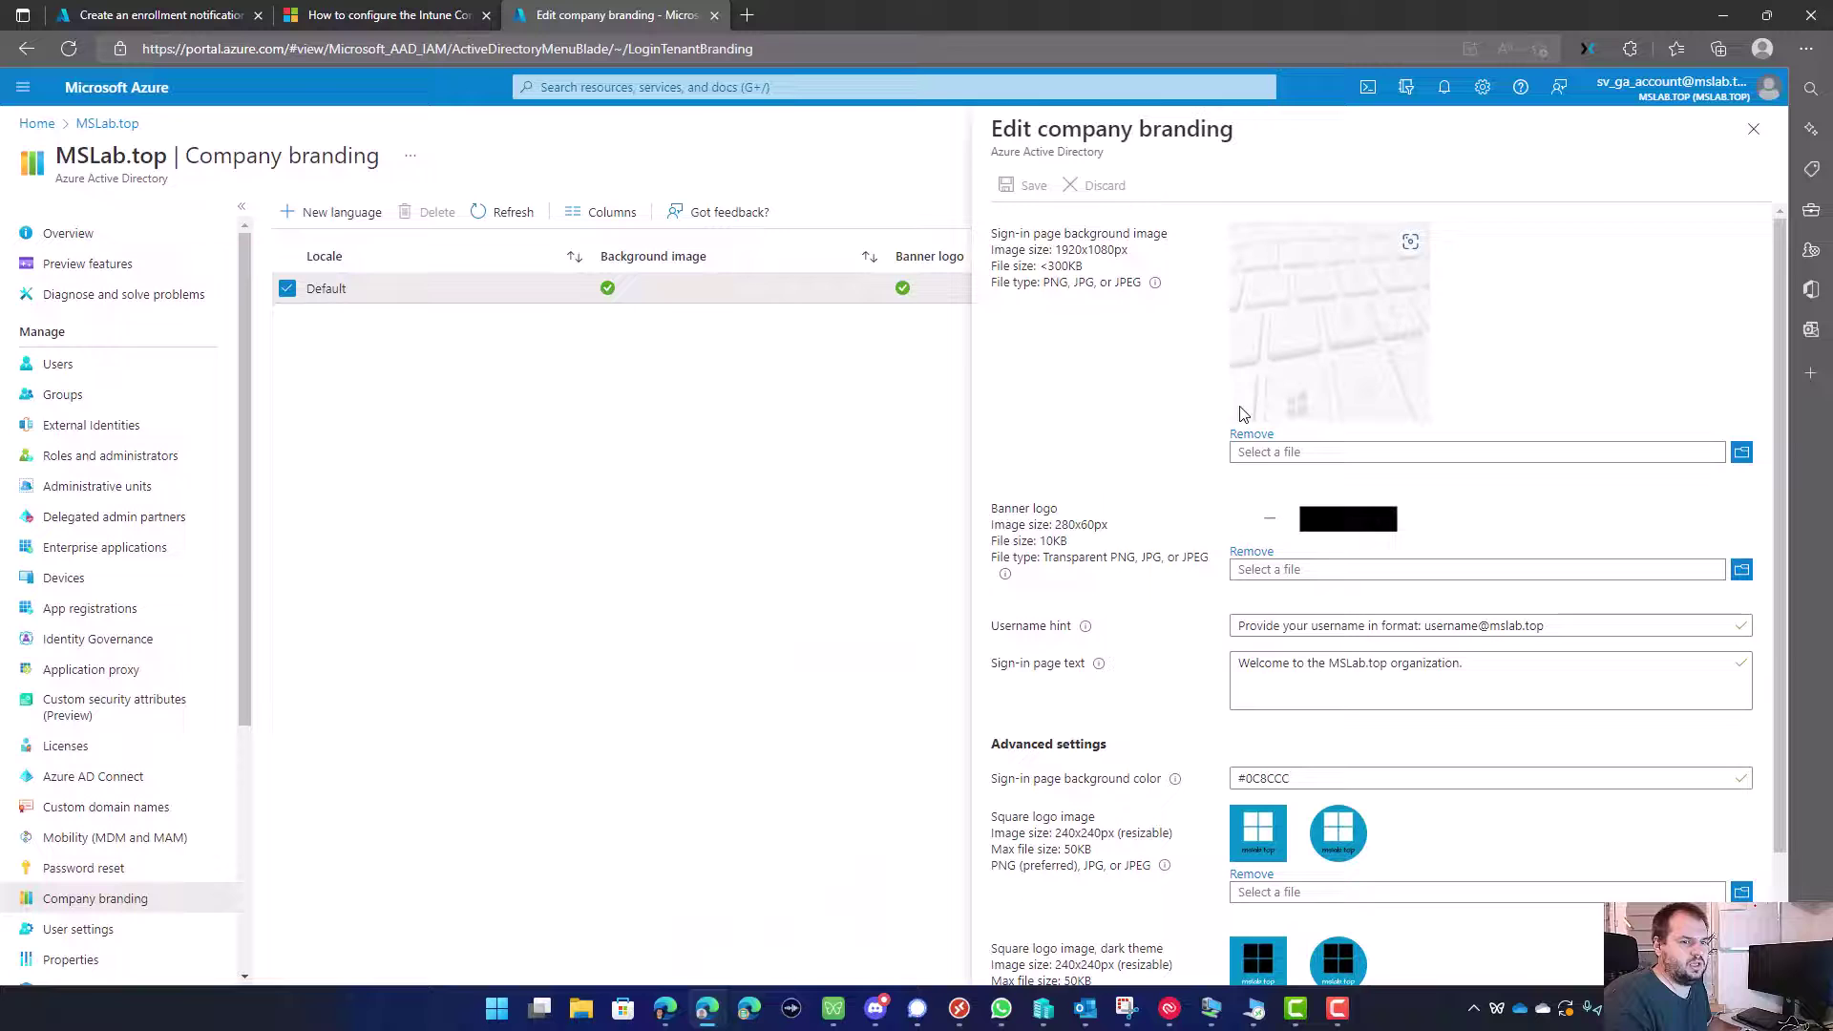
scroll(1242, 412, "down", 2)
scroll(1274, 686, "up", 2)
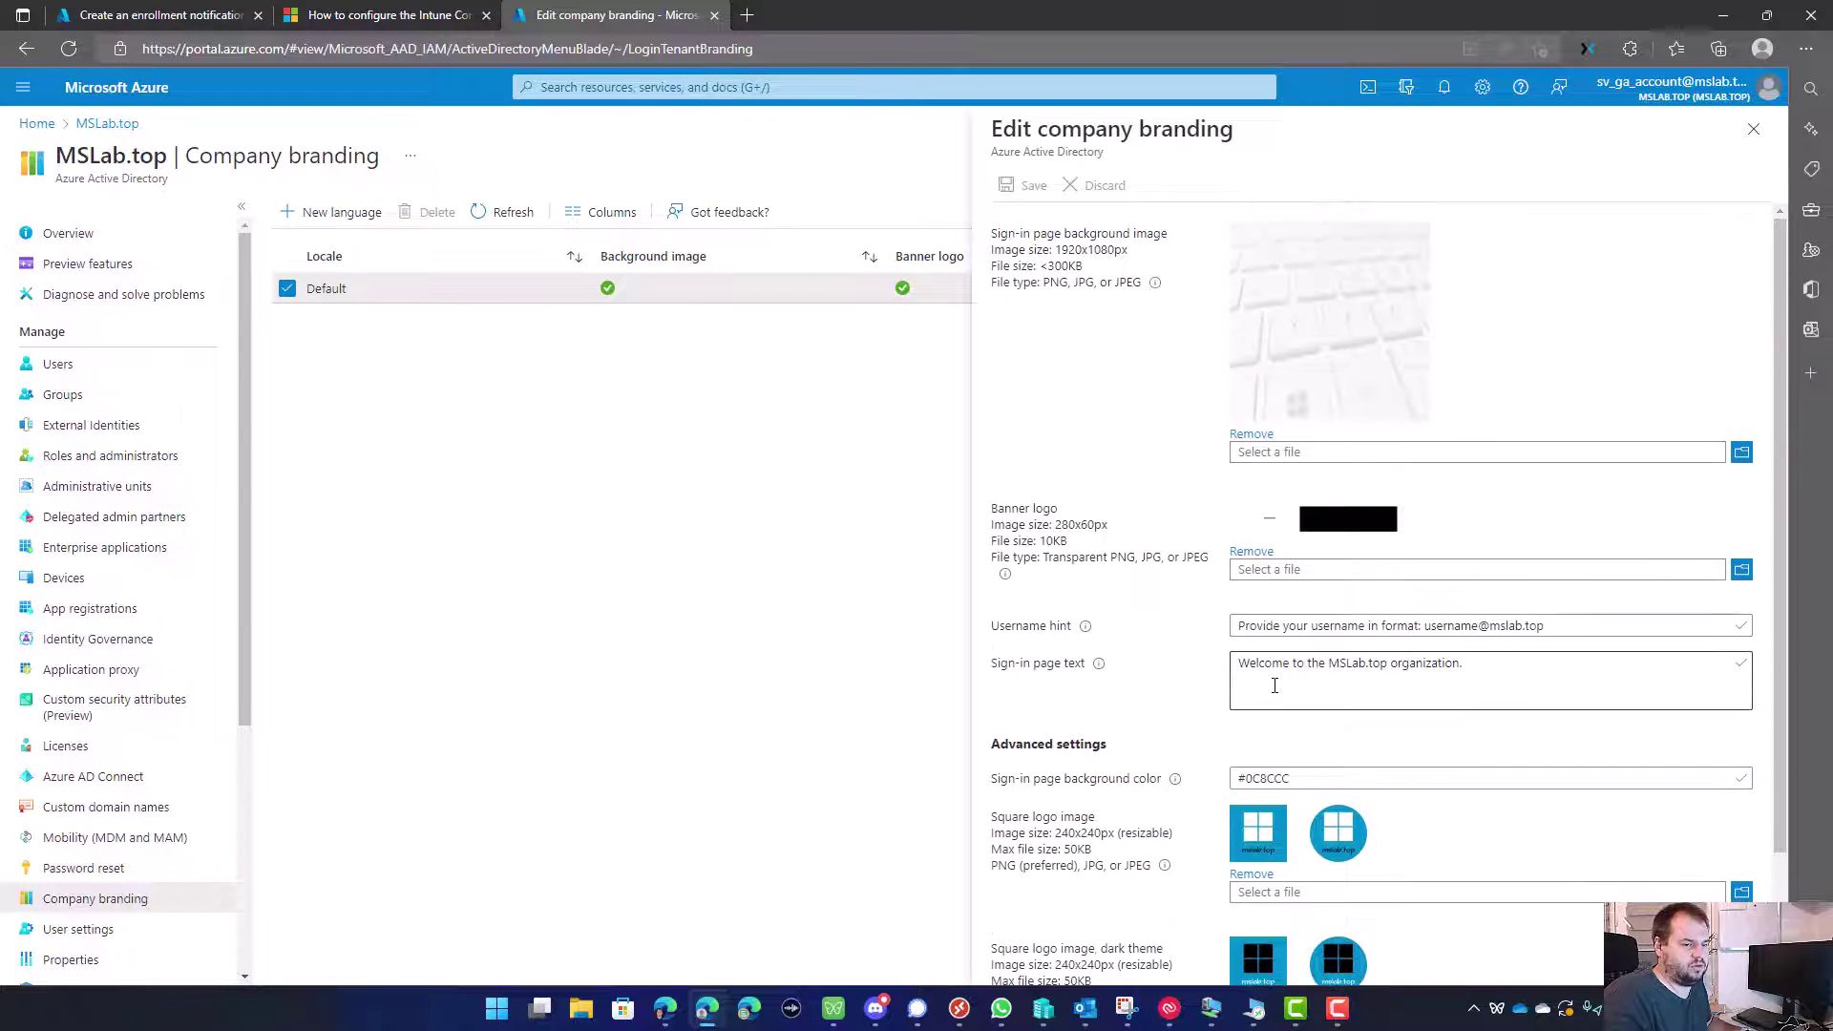
left_click(321, 14)
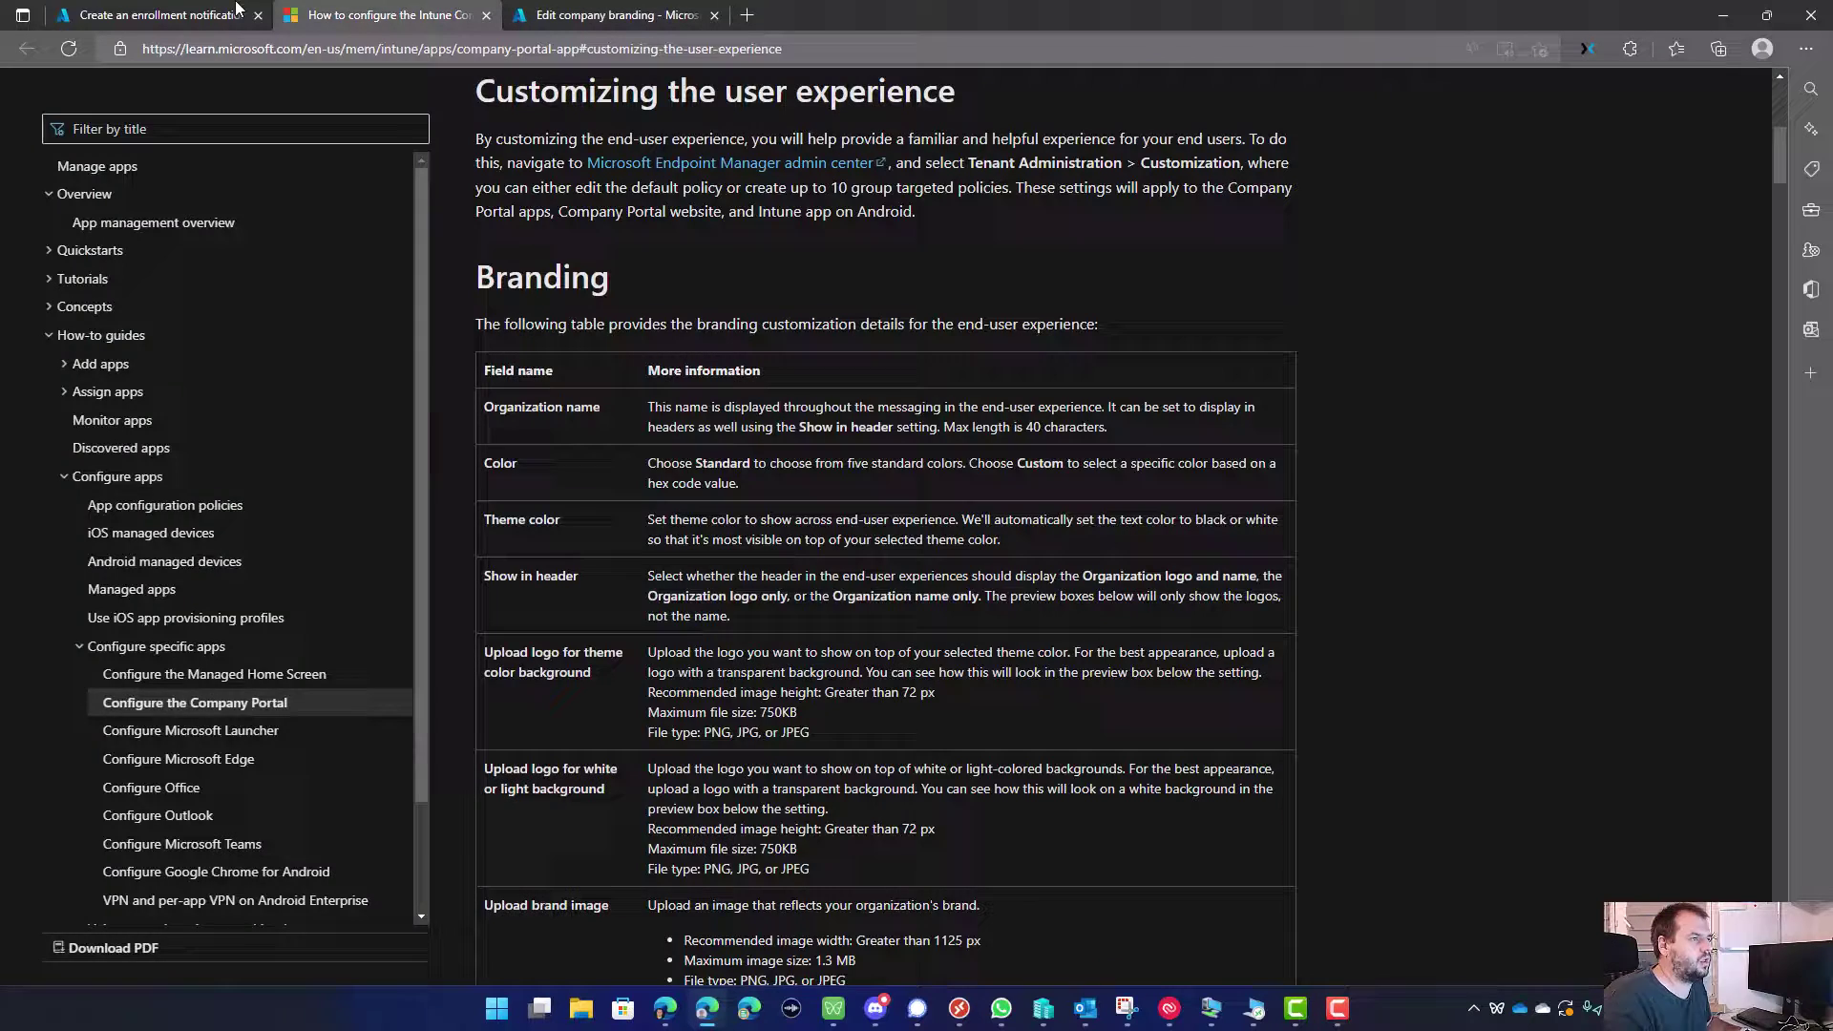
left_click(232, 8)
Step: Accept the notification settings and keep the default scope tag
scroll(655, 668, "down", 6)
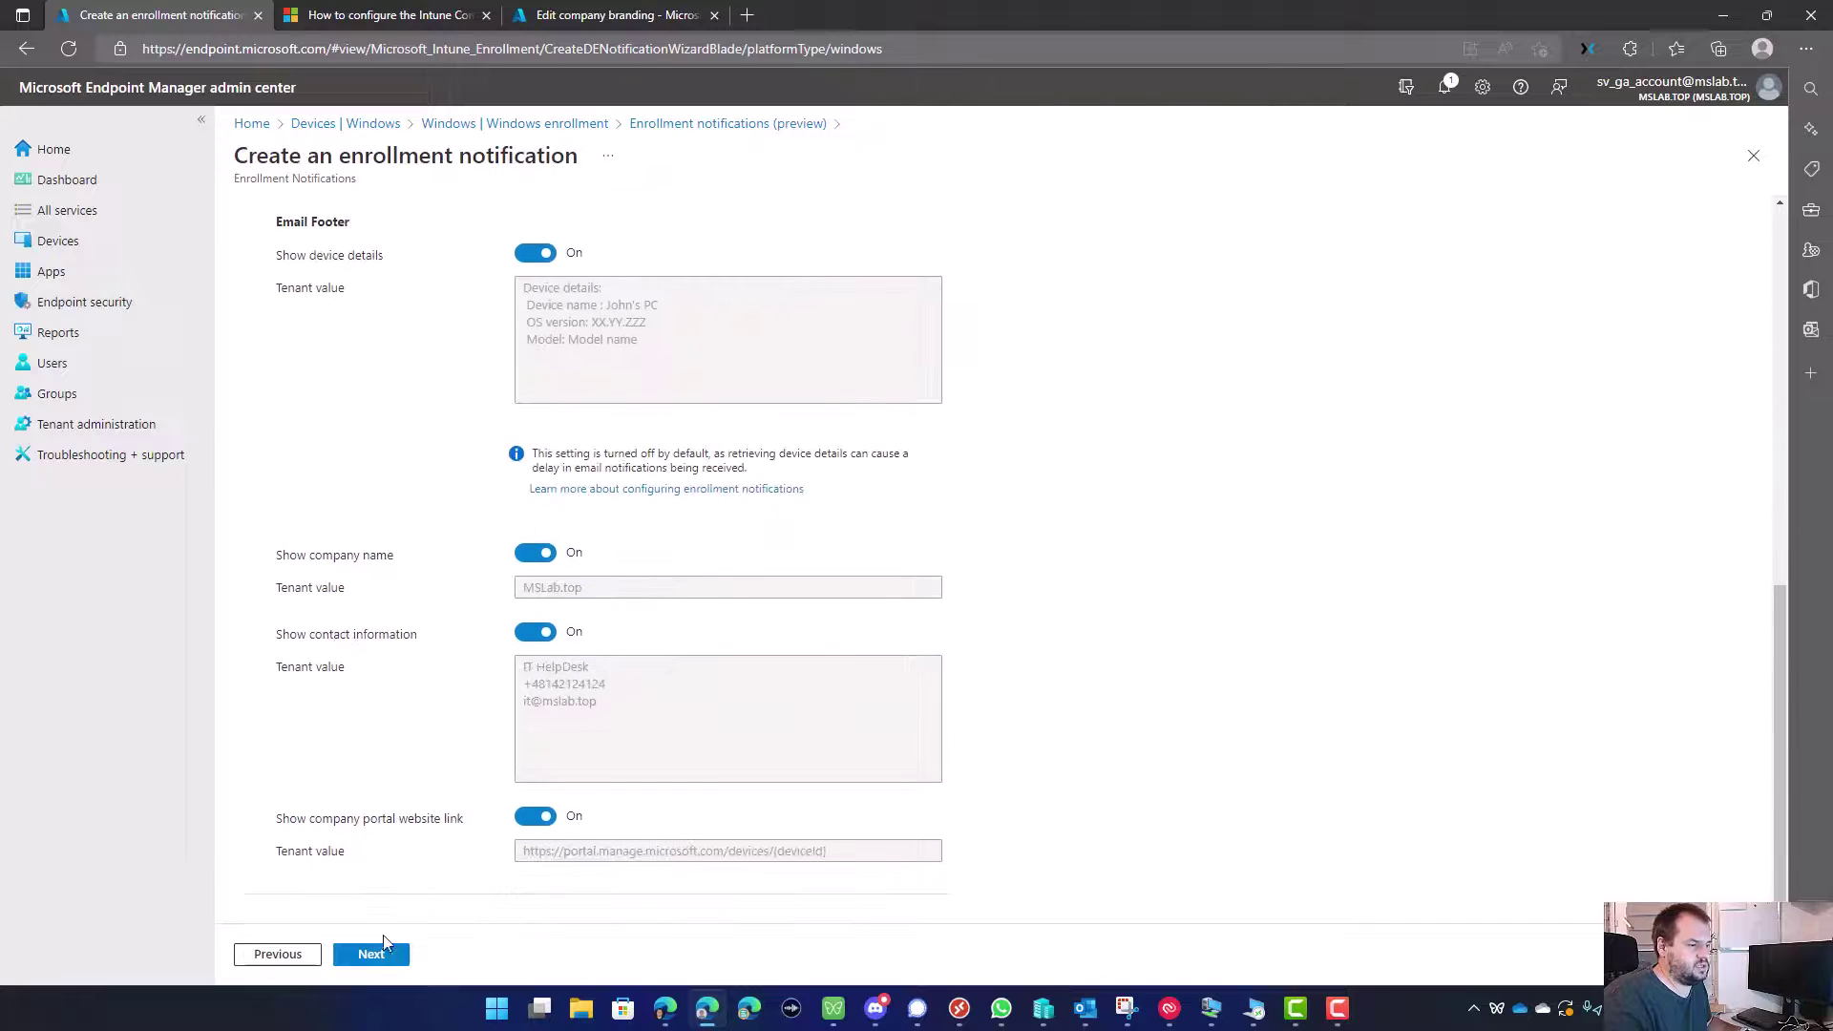
left_click(370, 954)
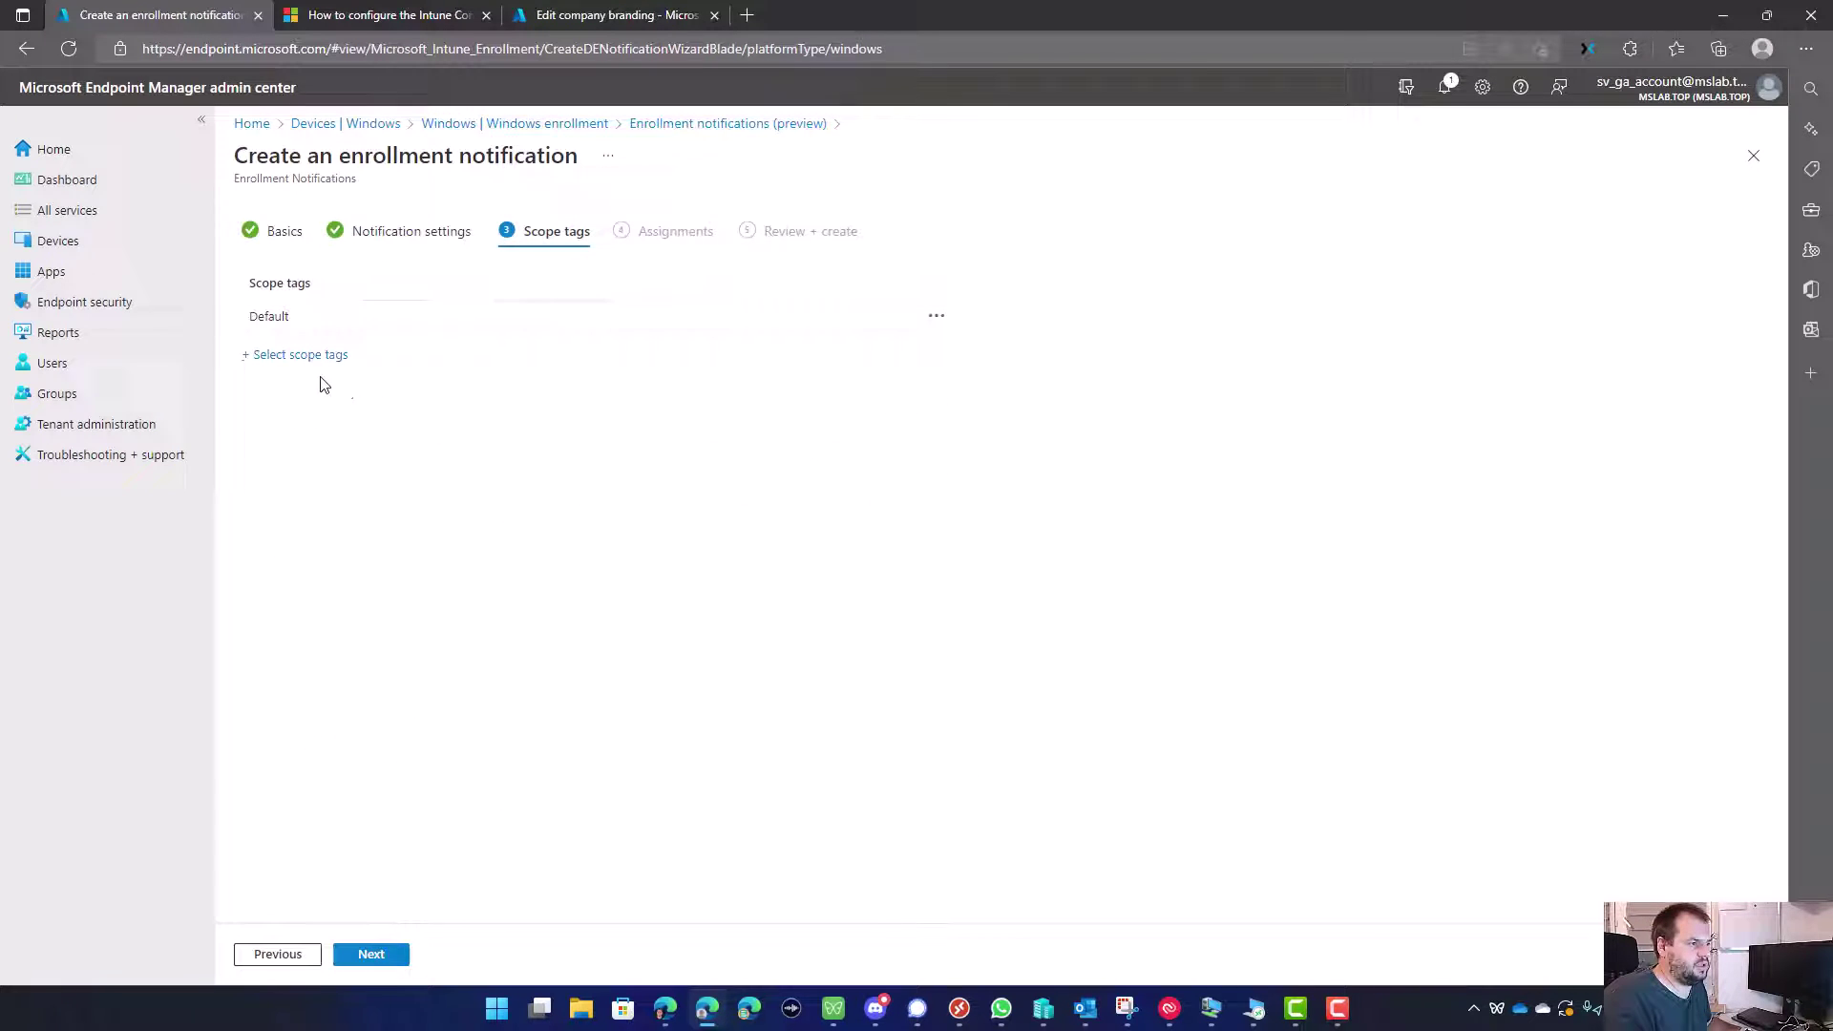
left_click(373, 955)
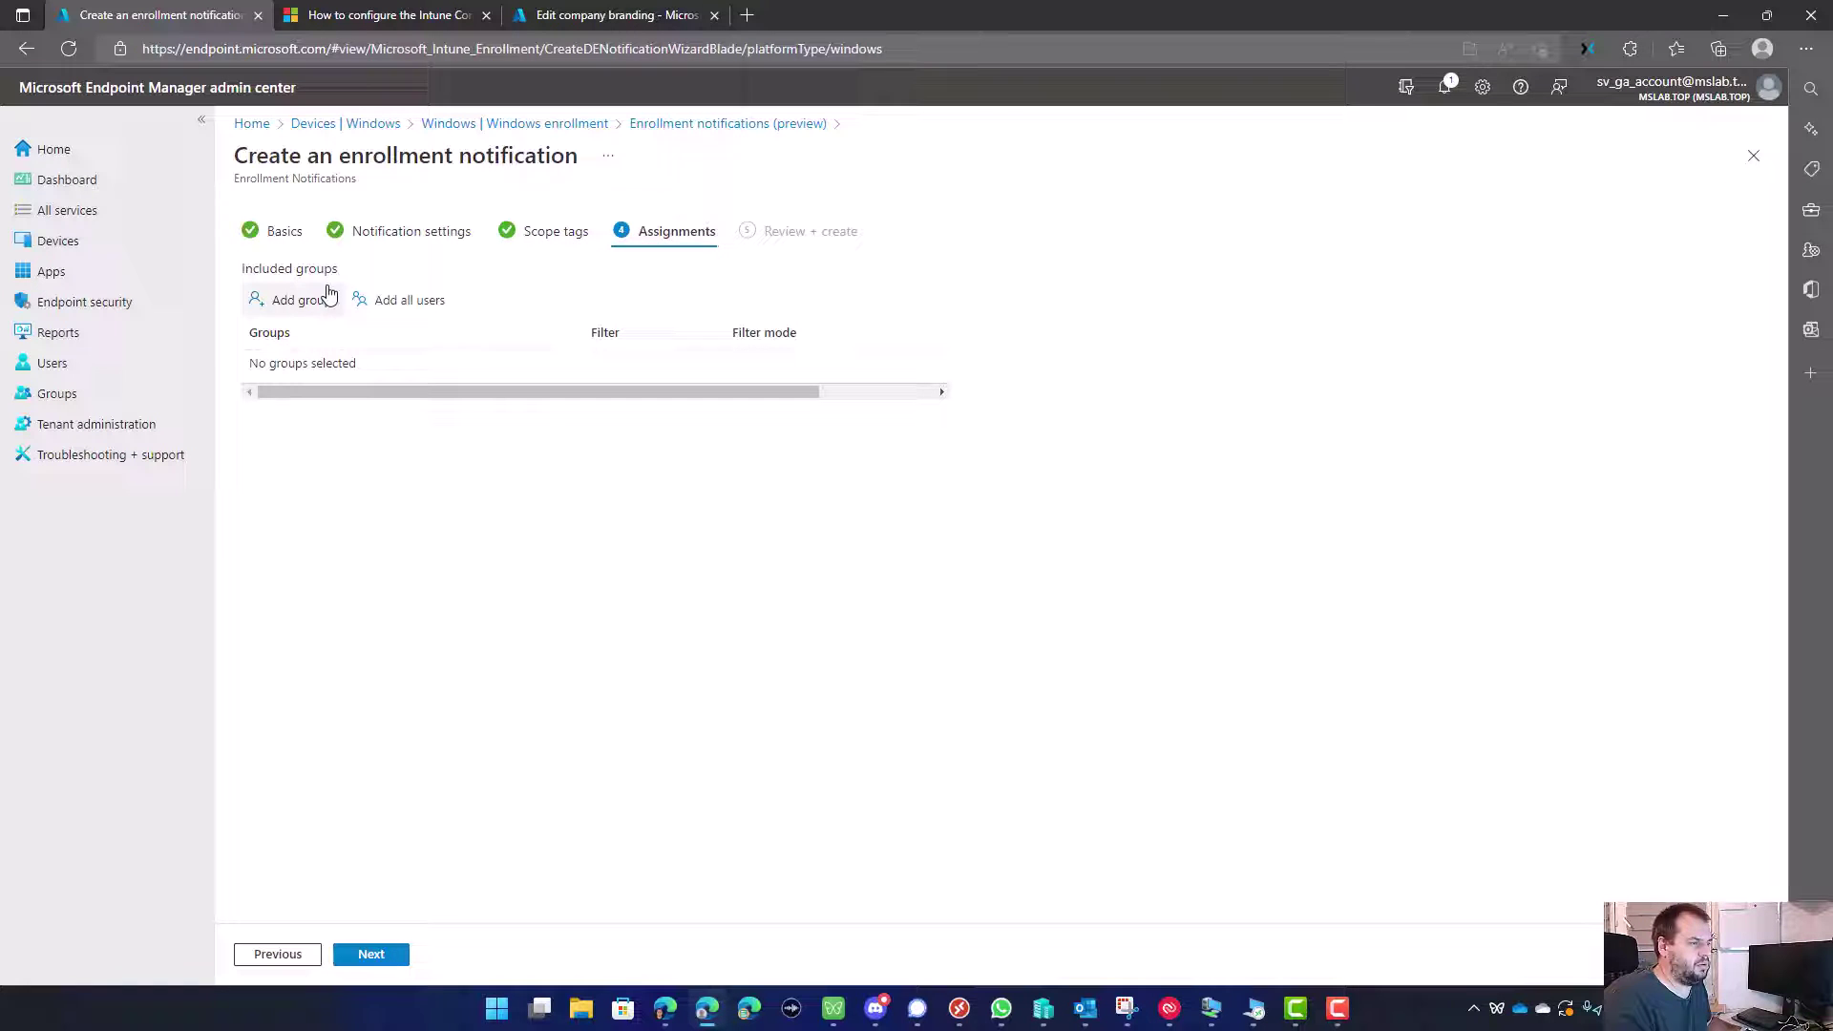
Step: Assign the notification to GTG_UserGroups_OnlyStandardUsers, review the summary, and create it
left_click(296, 304)
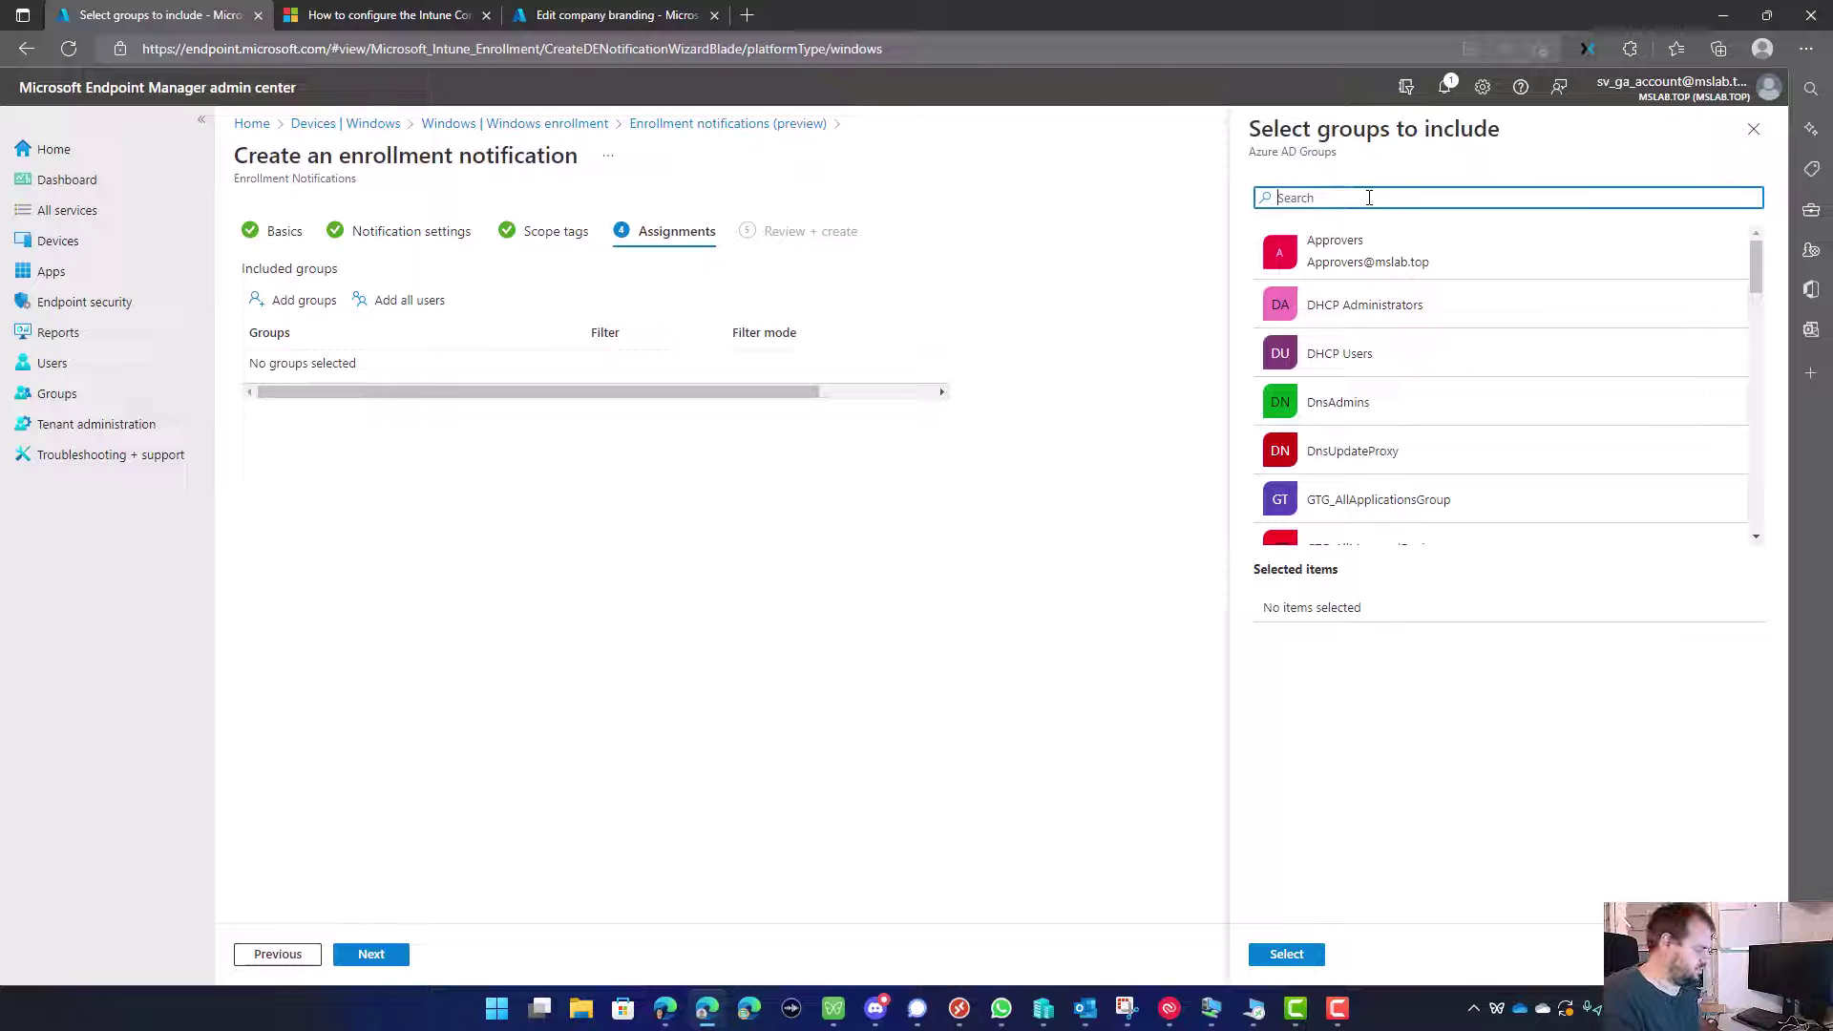
scroll(1464, 369, "down", 5)
left_click(1464, 369)
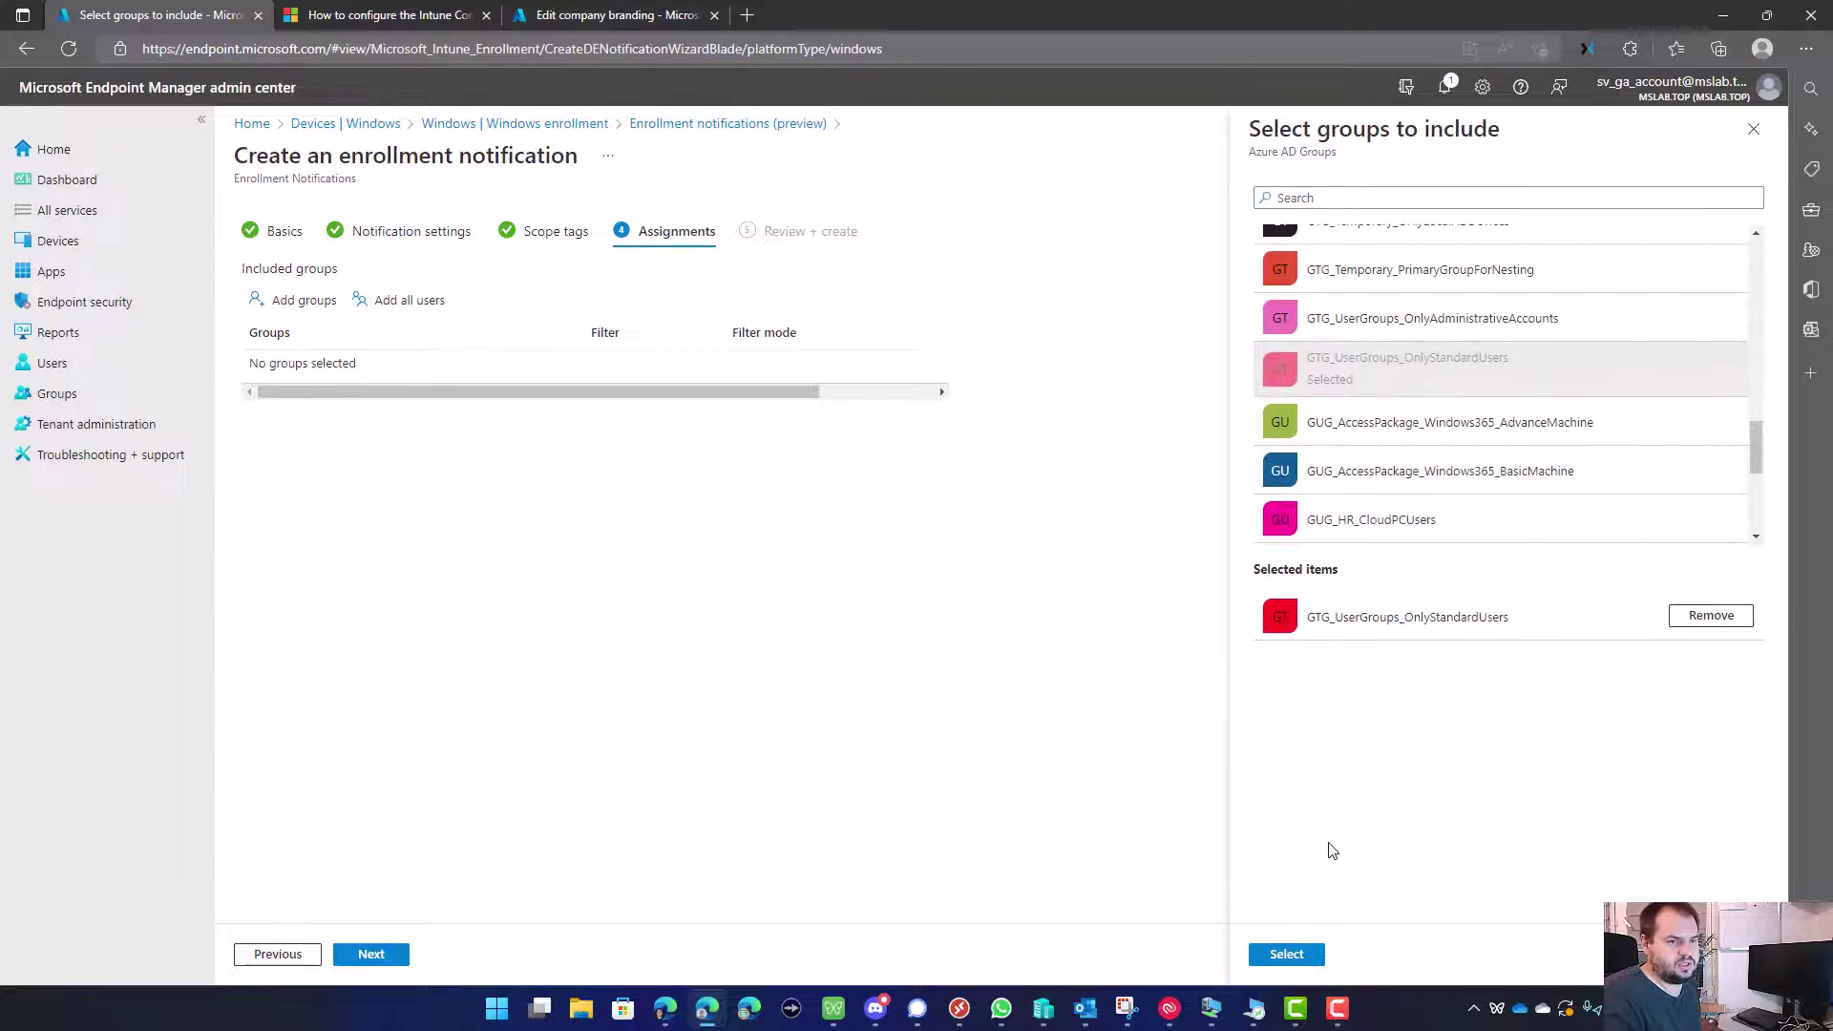
left_click(1276, 955)
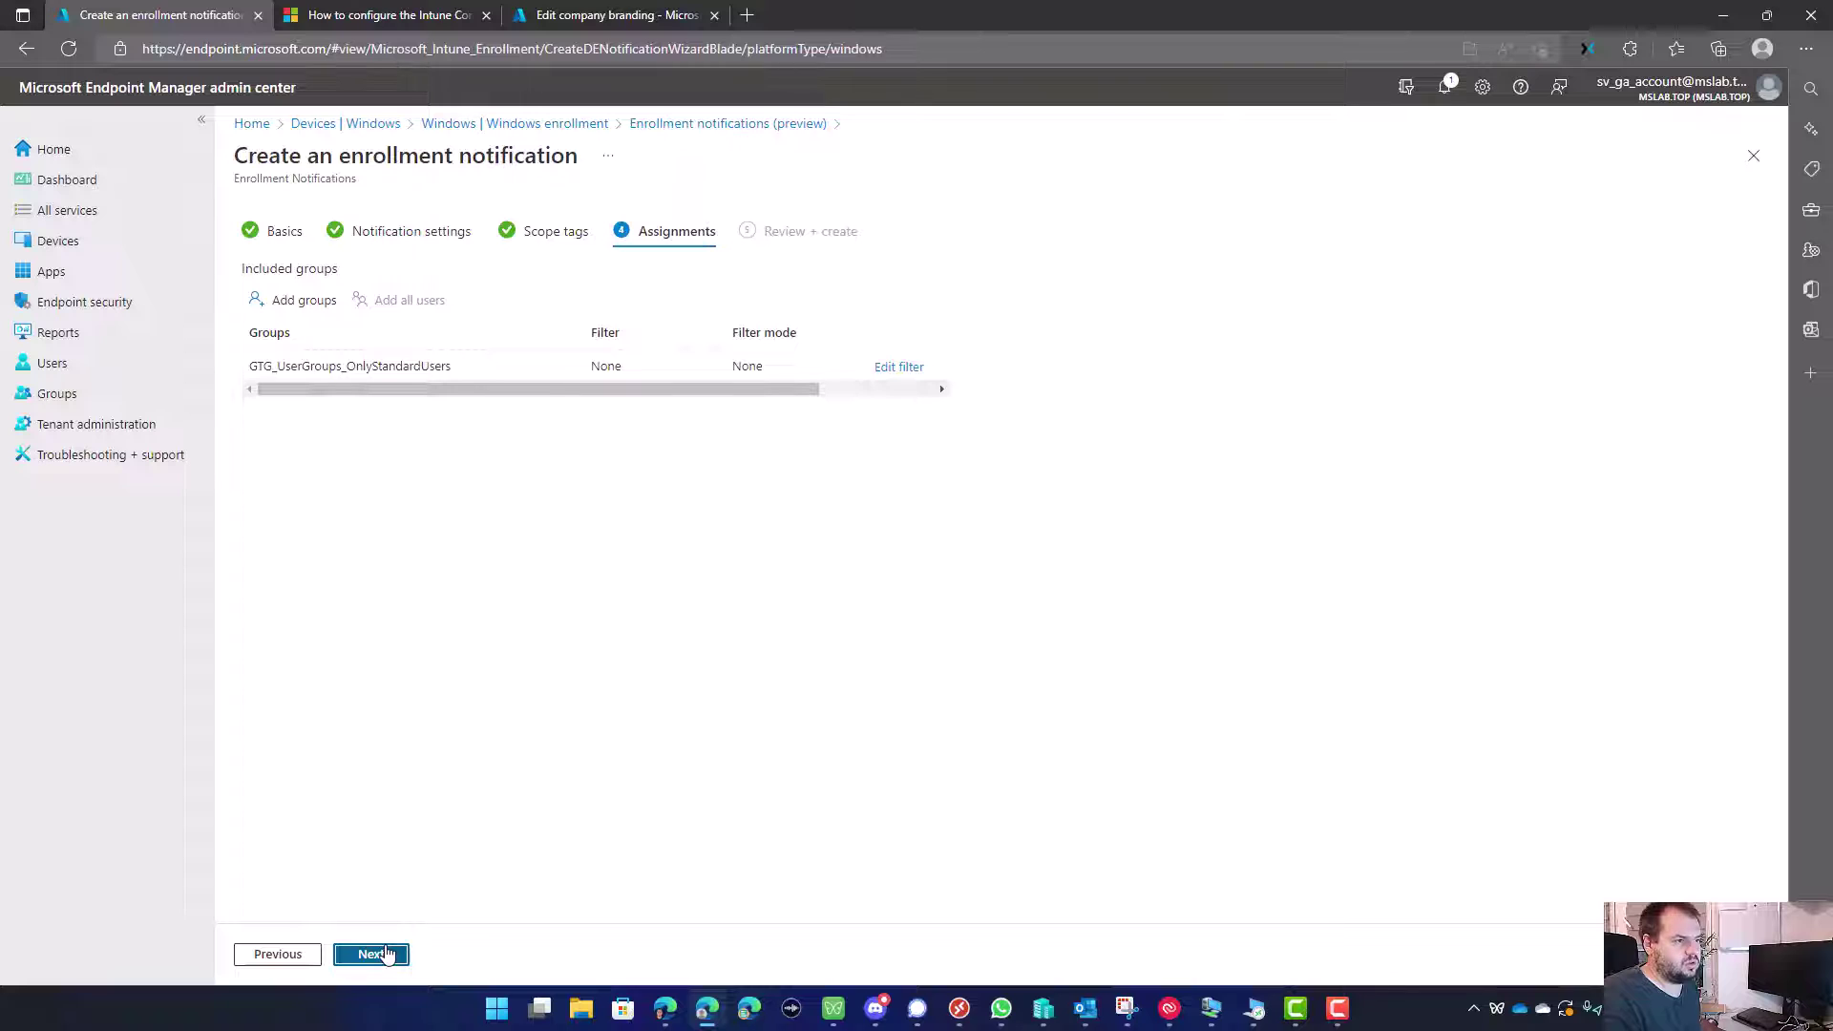
left_click_drag(777, 390, 897, 386)
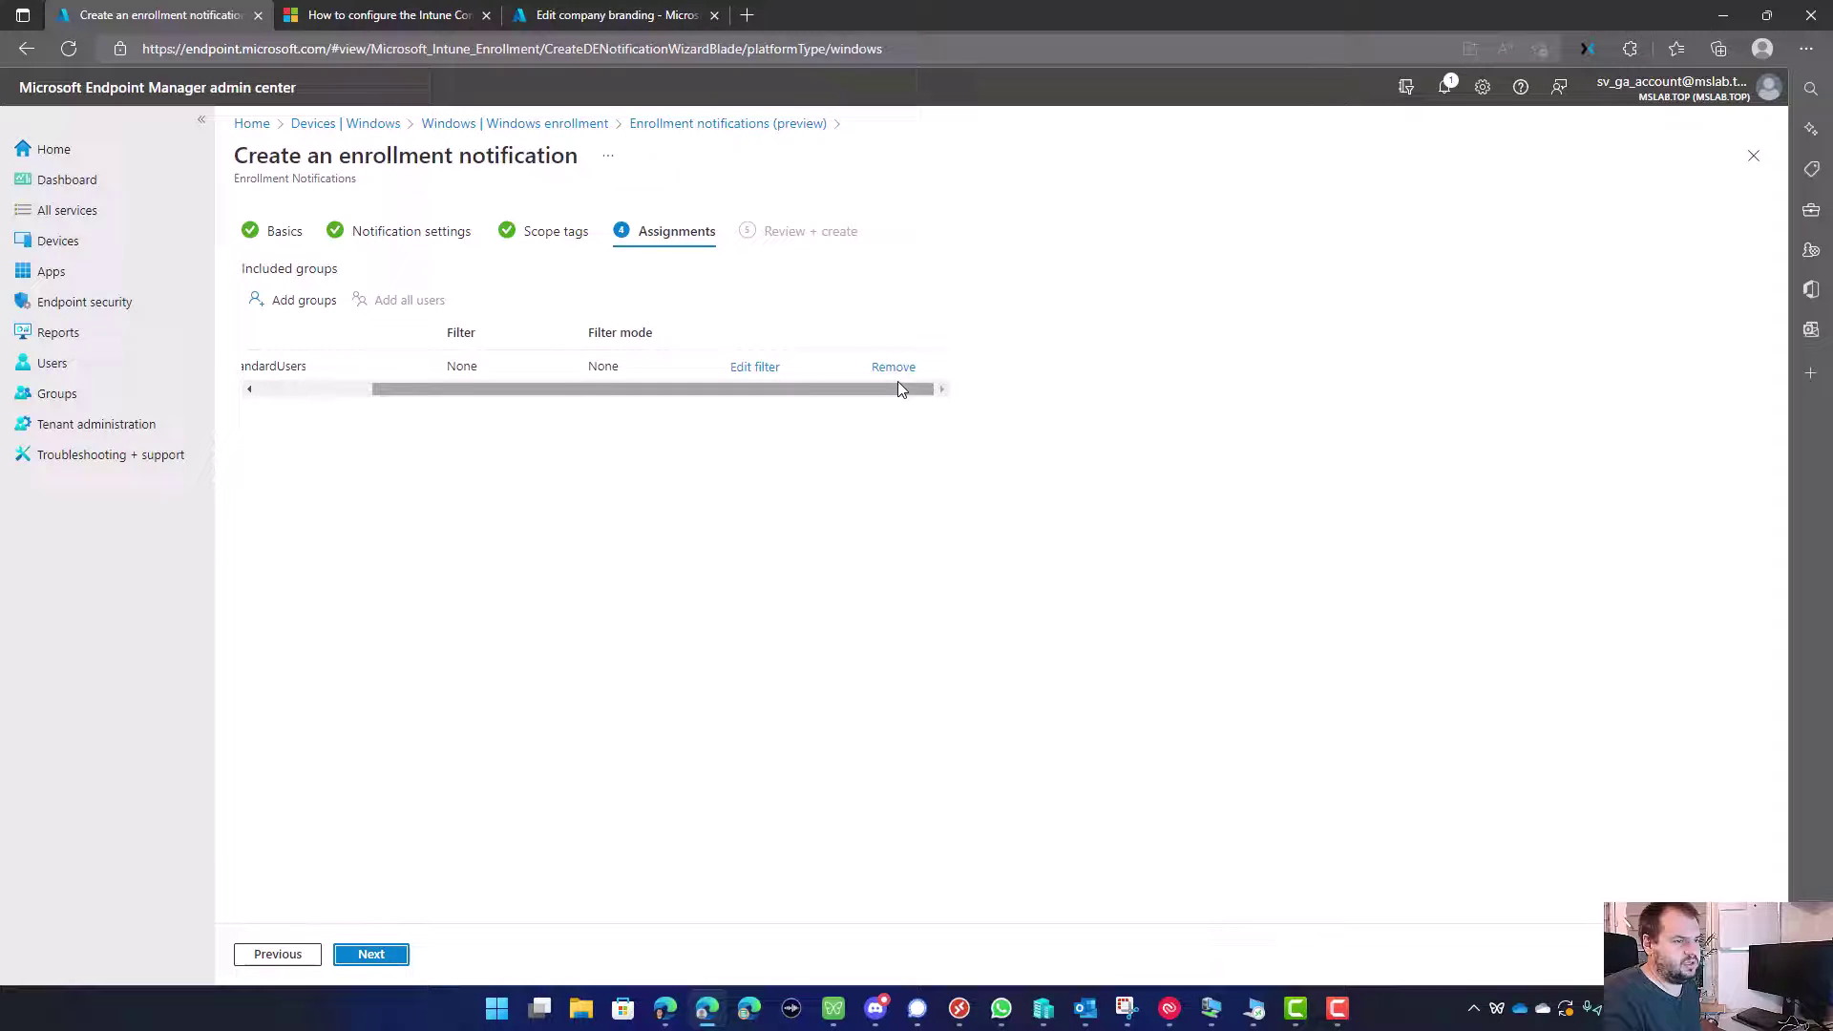
left_click(375, 958)
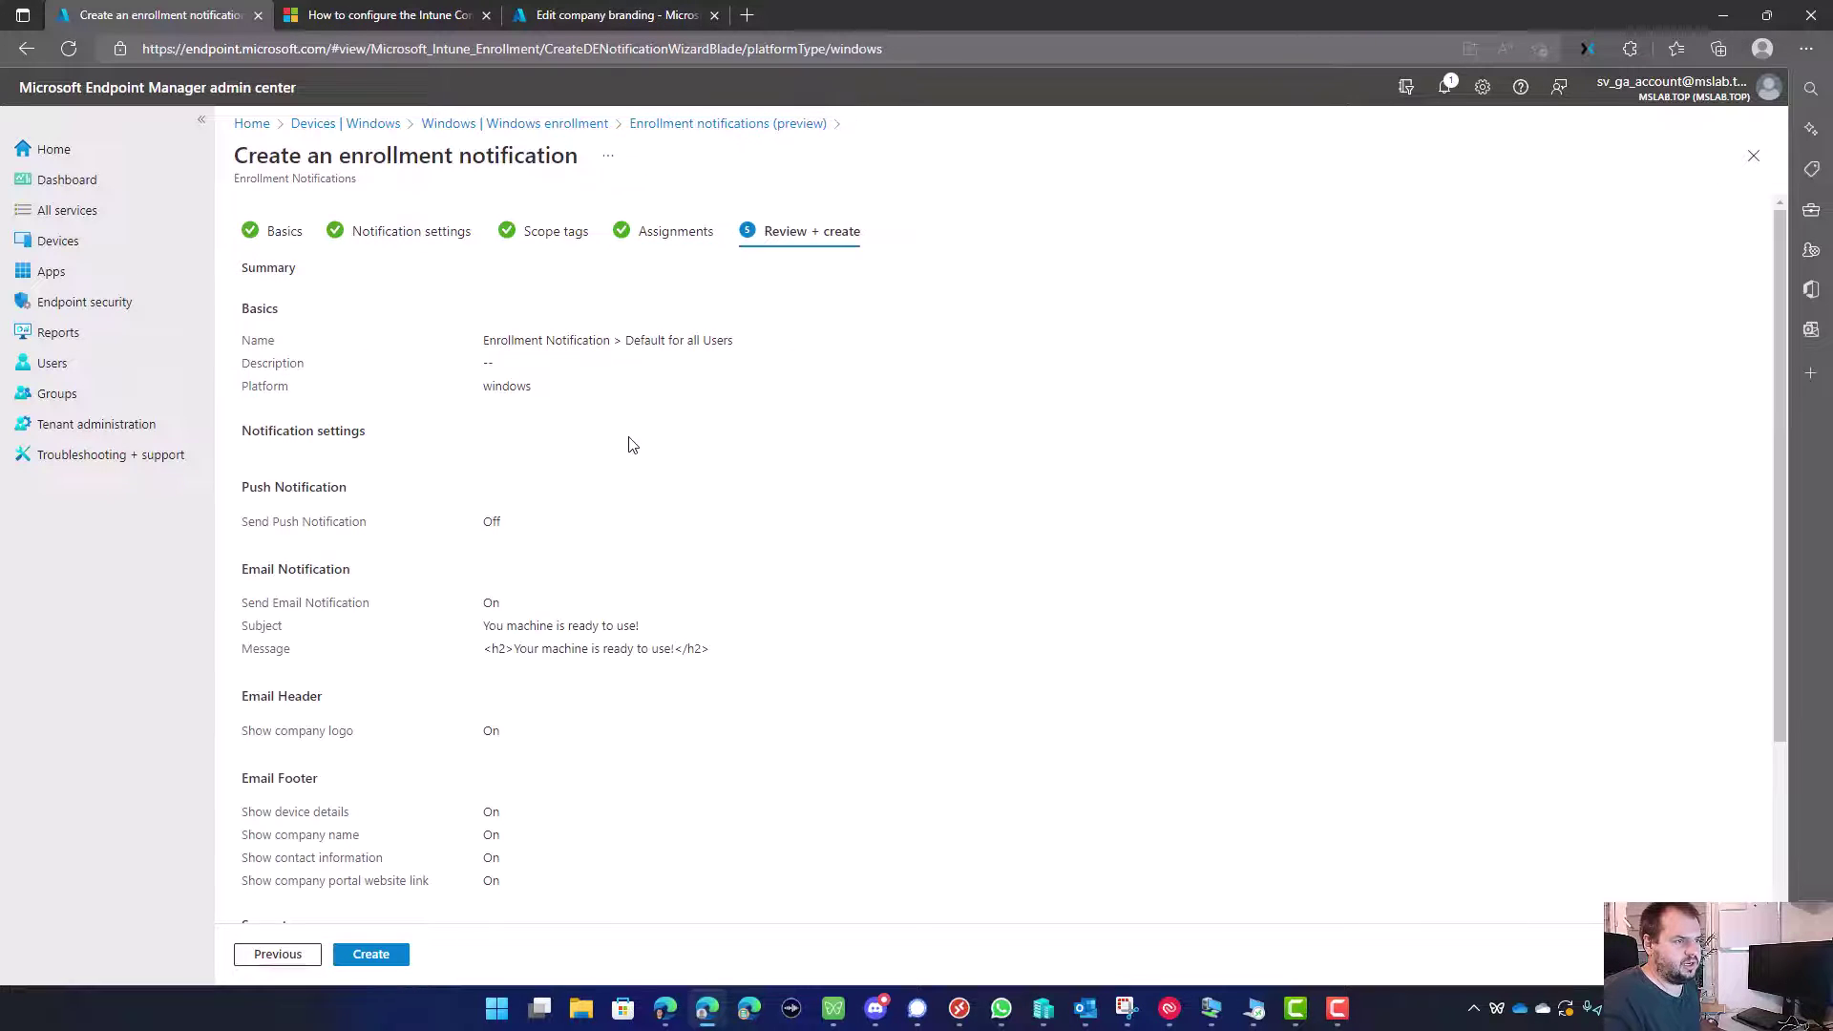
left_click(362, 950)
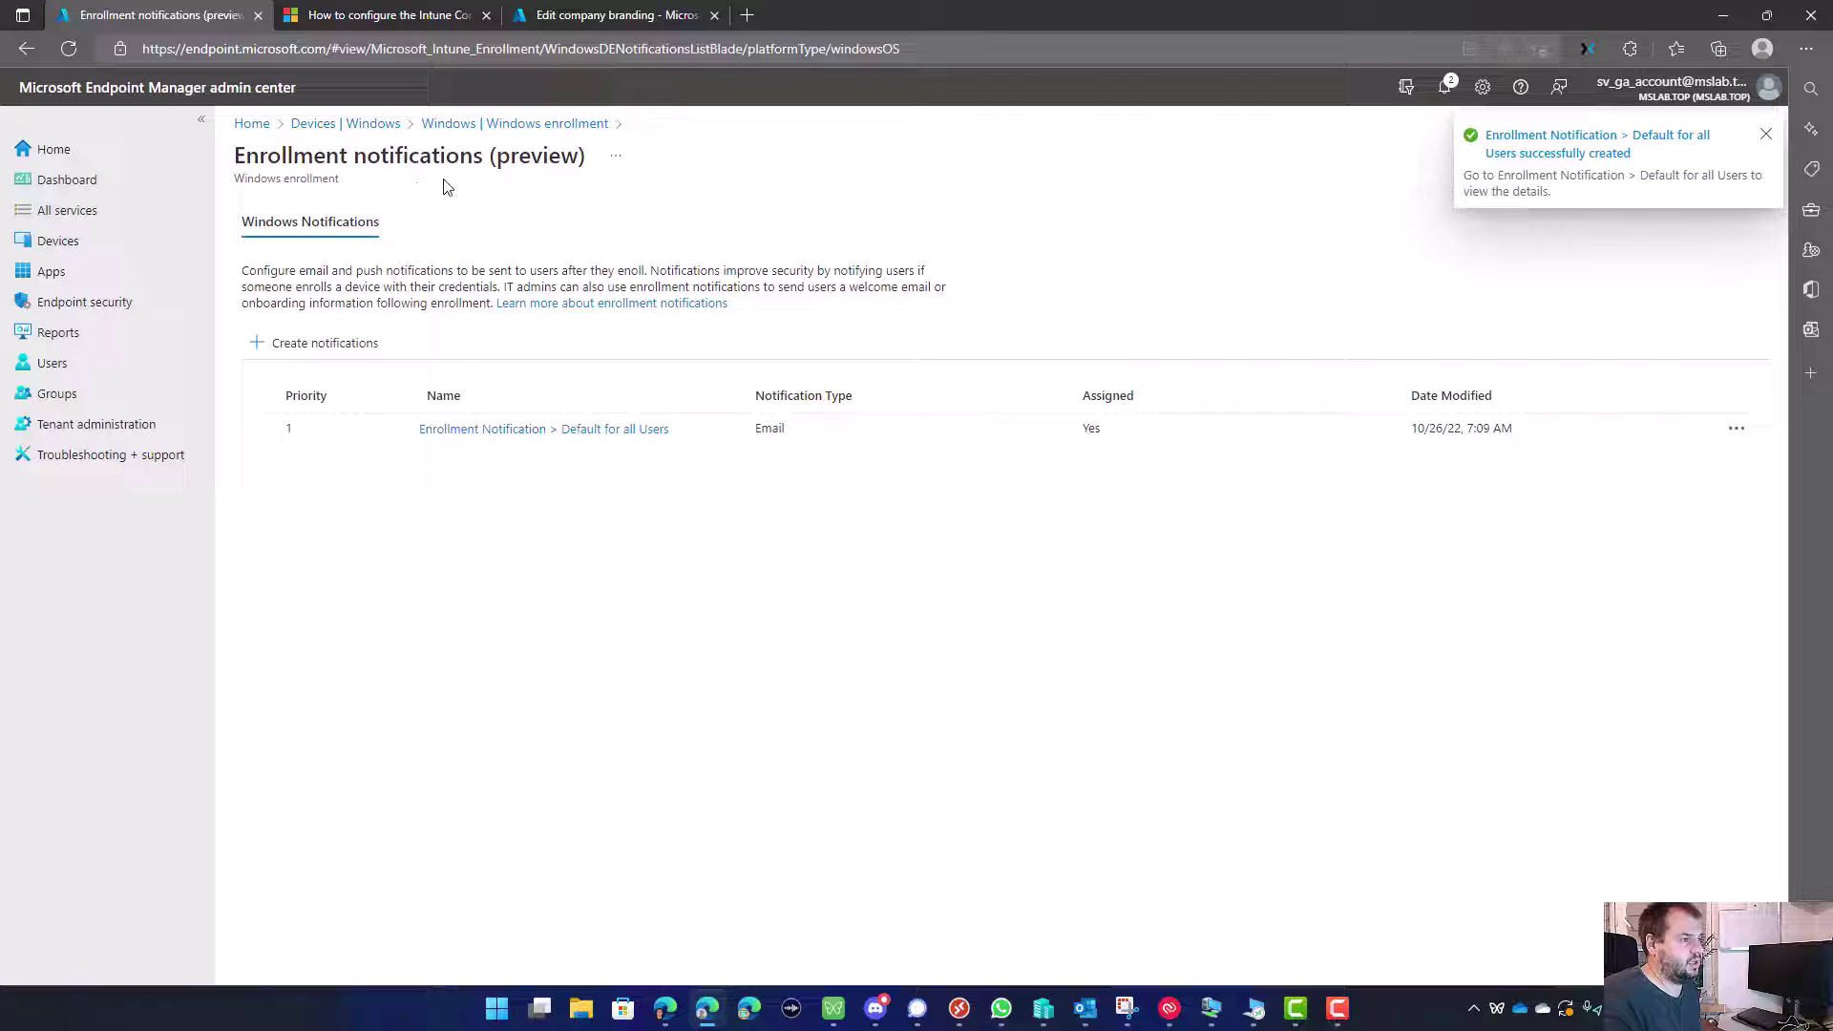
left_click_drag(349, 156, 472, 156)
Step: Clear the stray title highlight and dismiss the virtual machine's Start menu
left_click(472, 157)
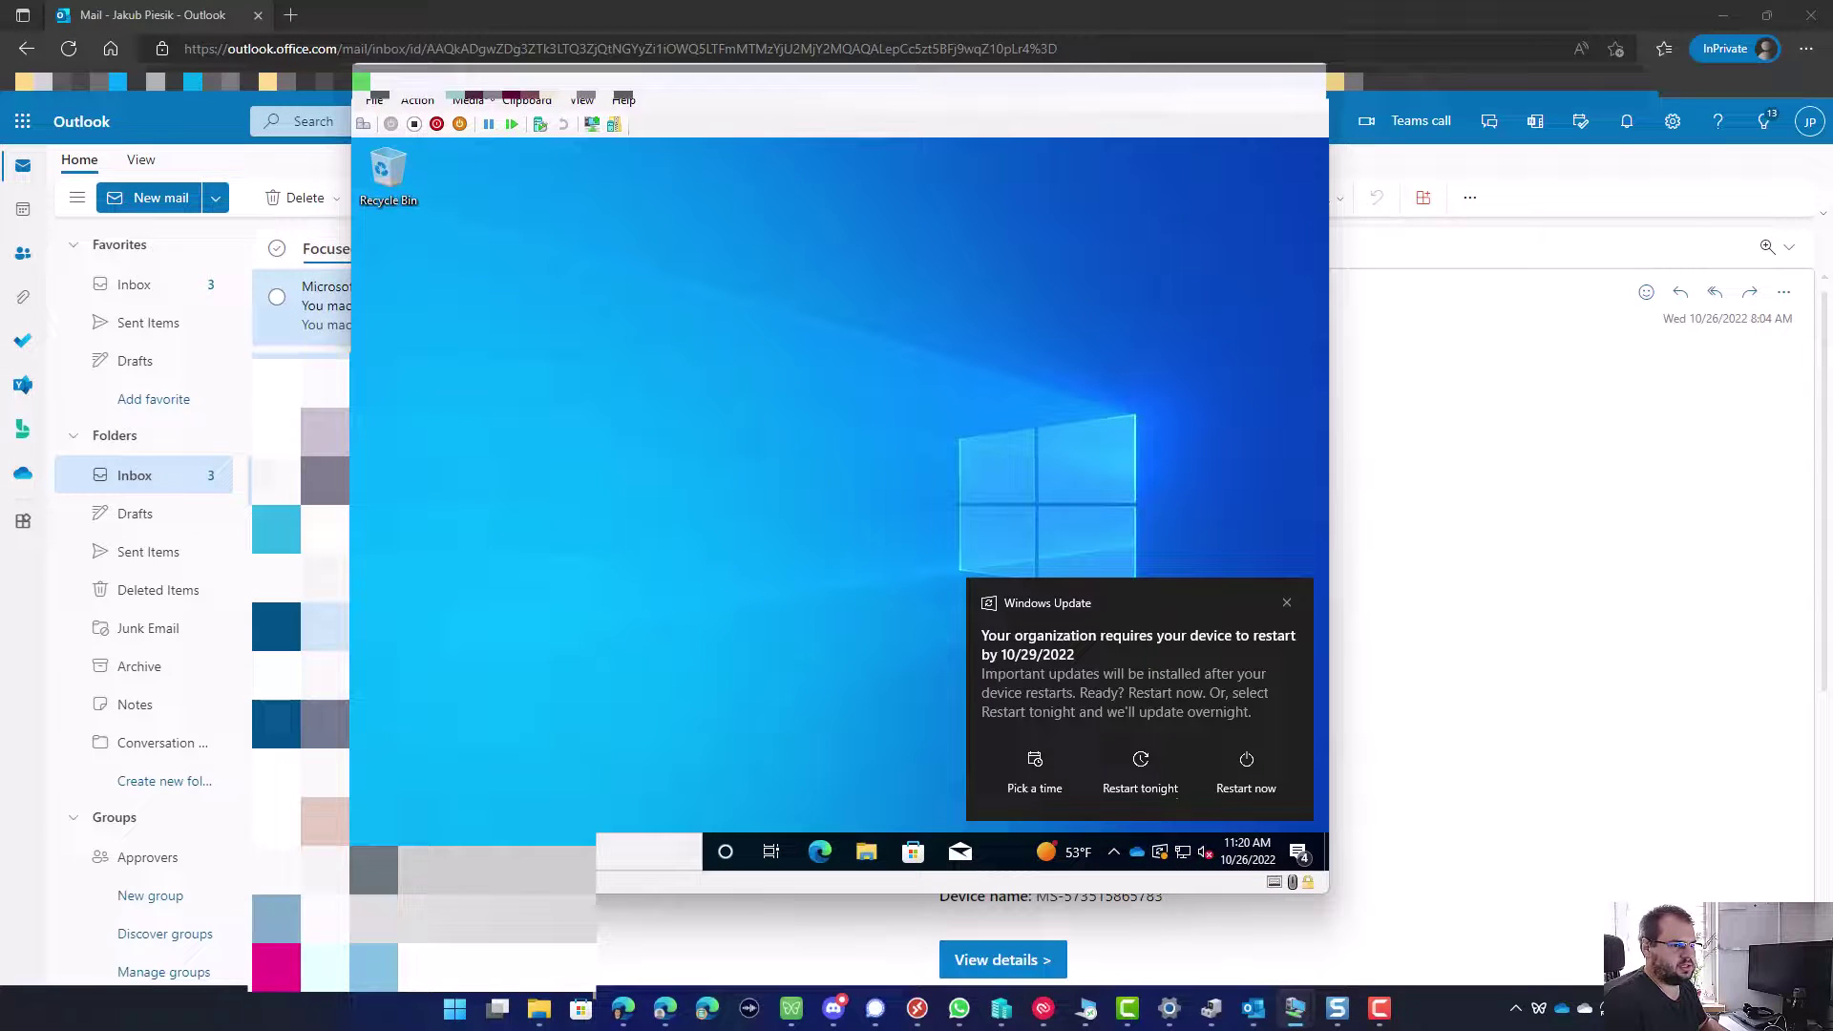
key("super")
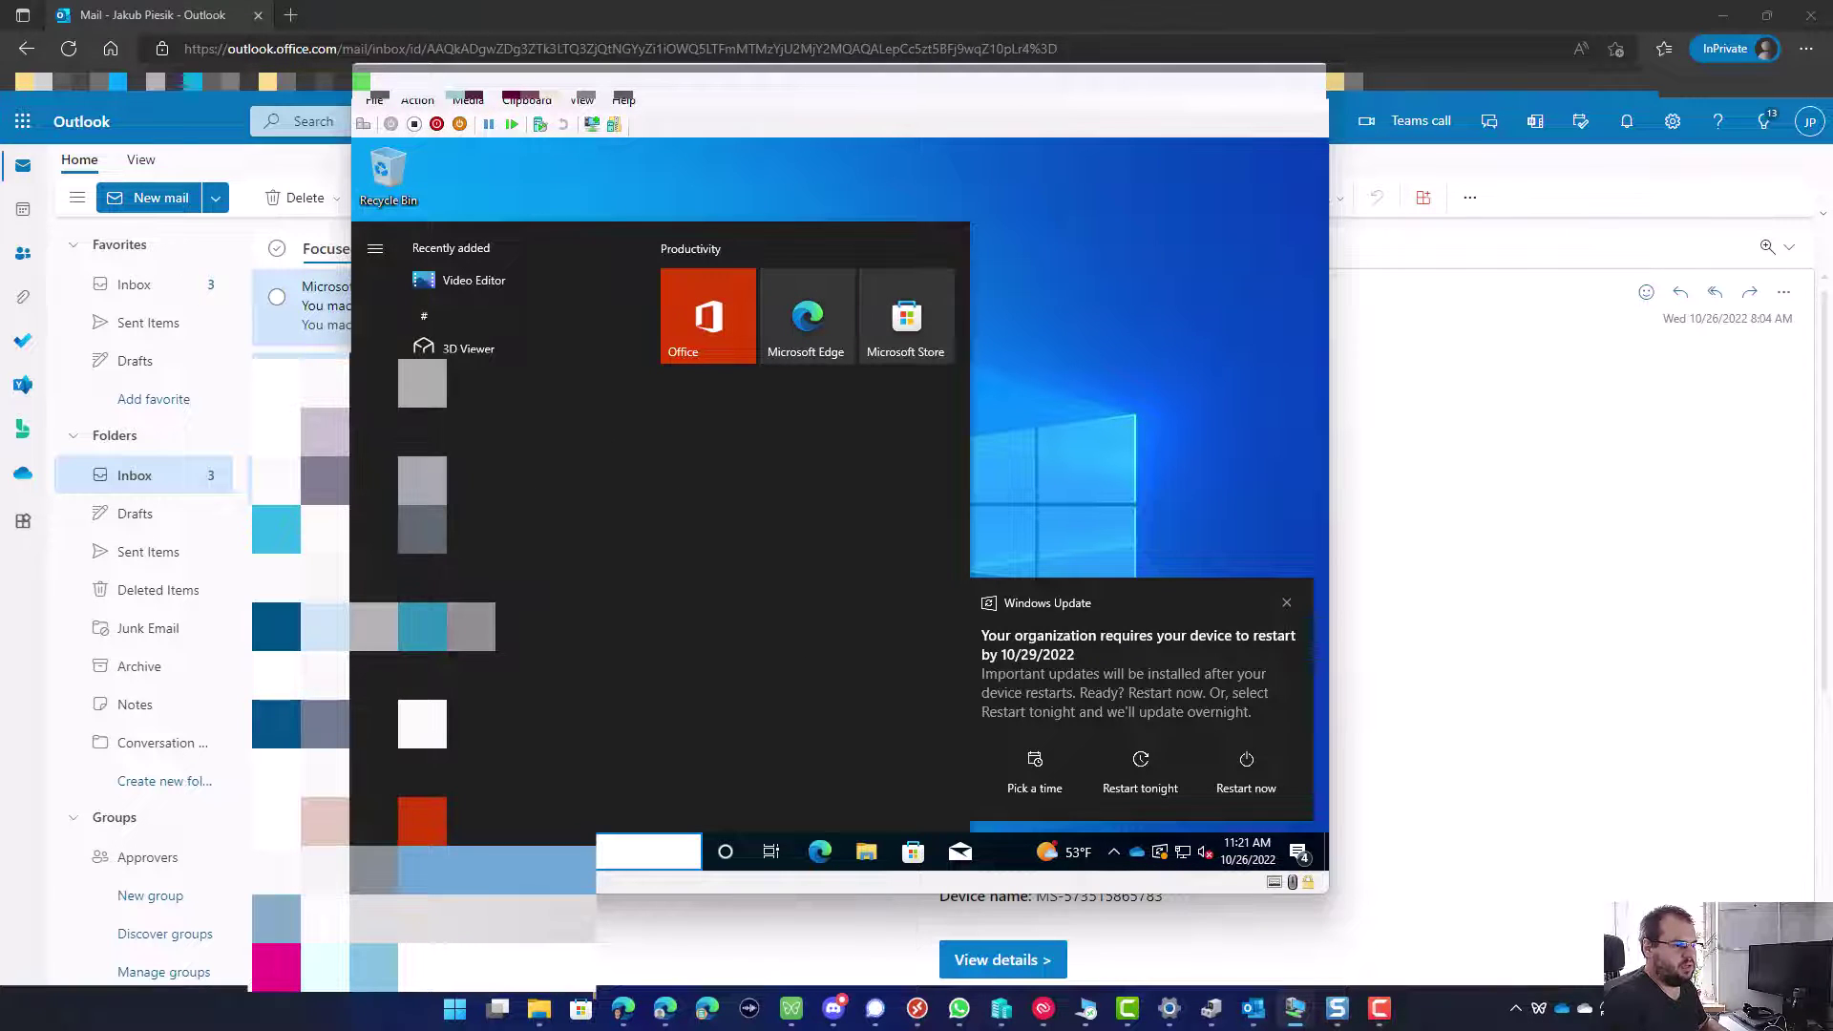
left_click(1143, 378)
Step: Bring the 'You machine is ready to use!' email forward and highlight its heading and device details
left_click(1475, 418)
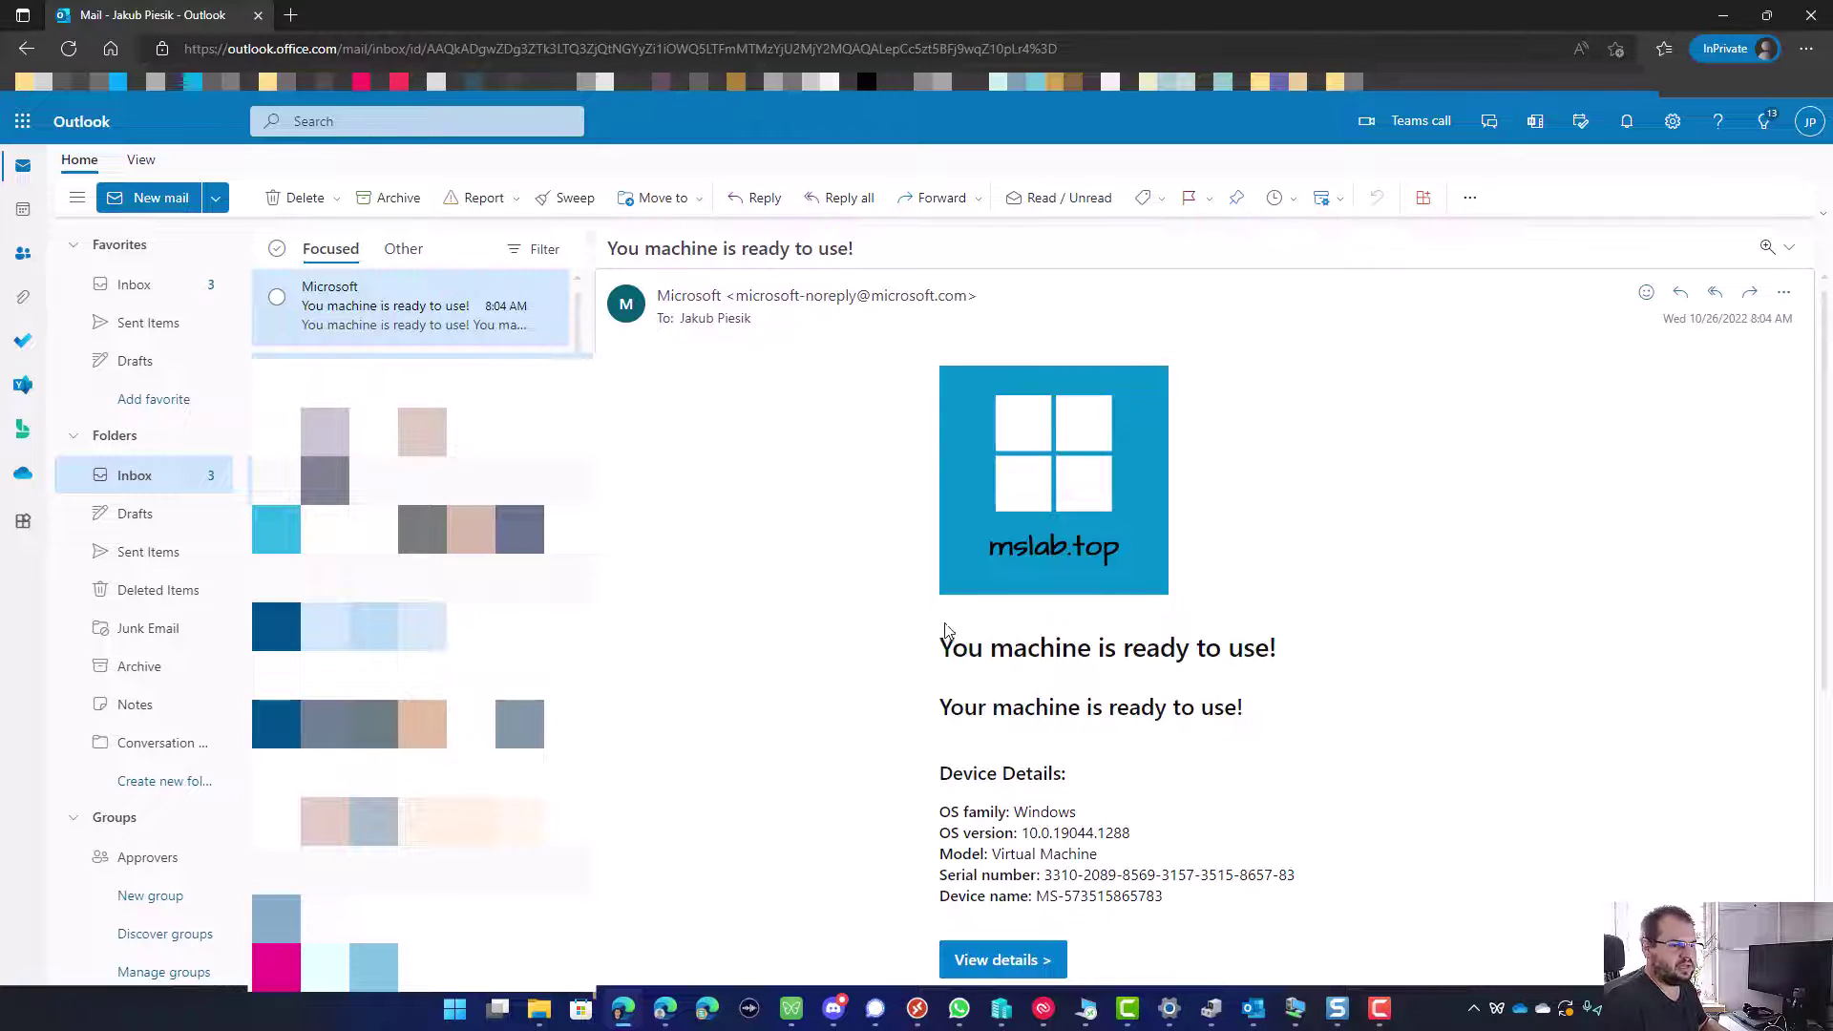
left_click_drag(946, 630, 1246, 647)
left_click(973, 641)
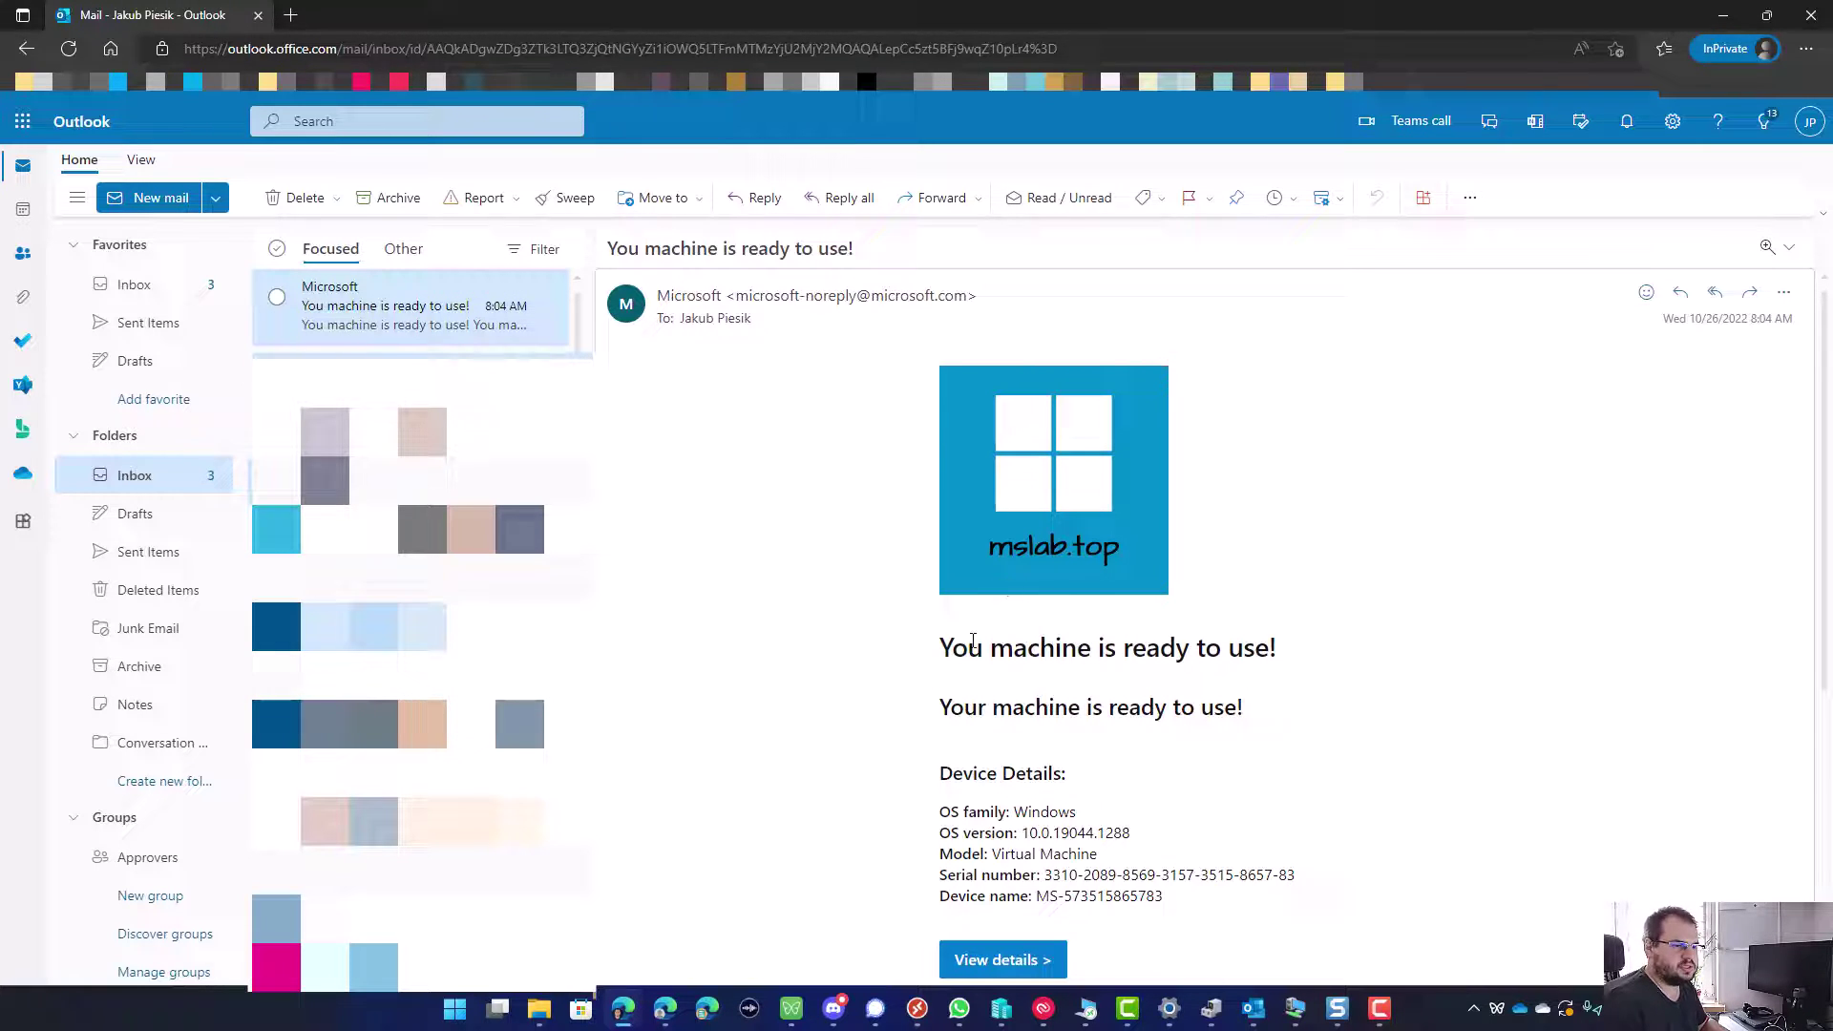
left_click_drag(976, 811, 1129, 859)
scroll(1032, 846, "down", 1)
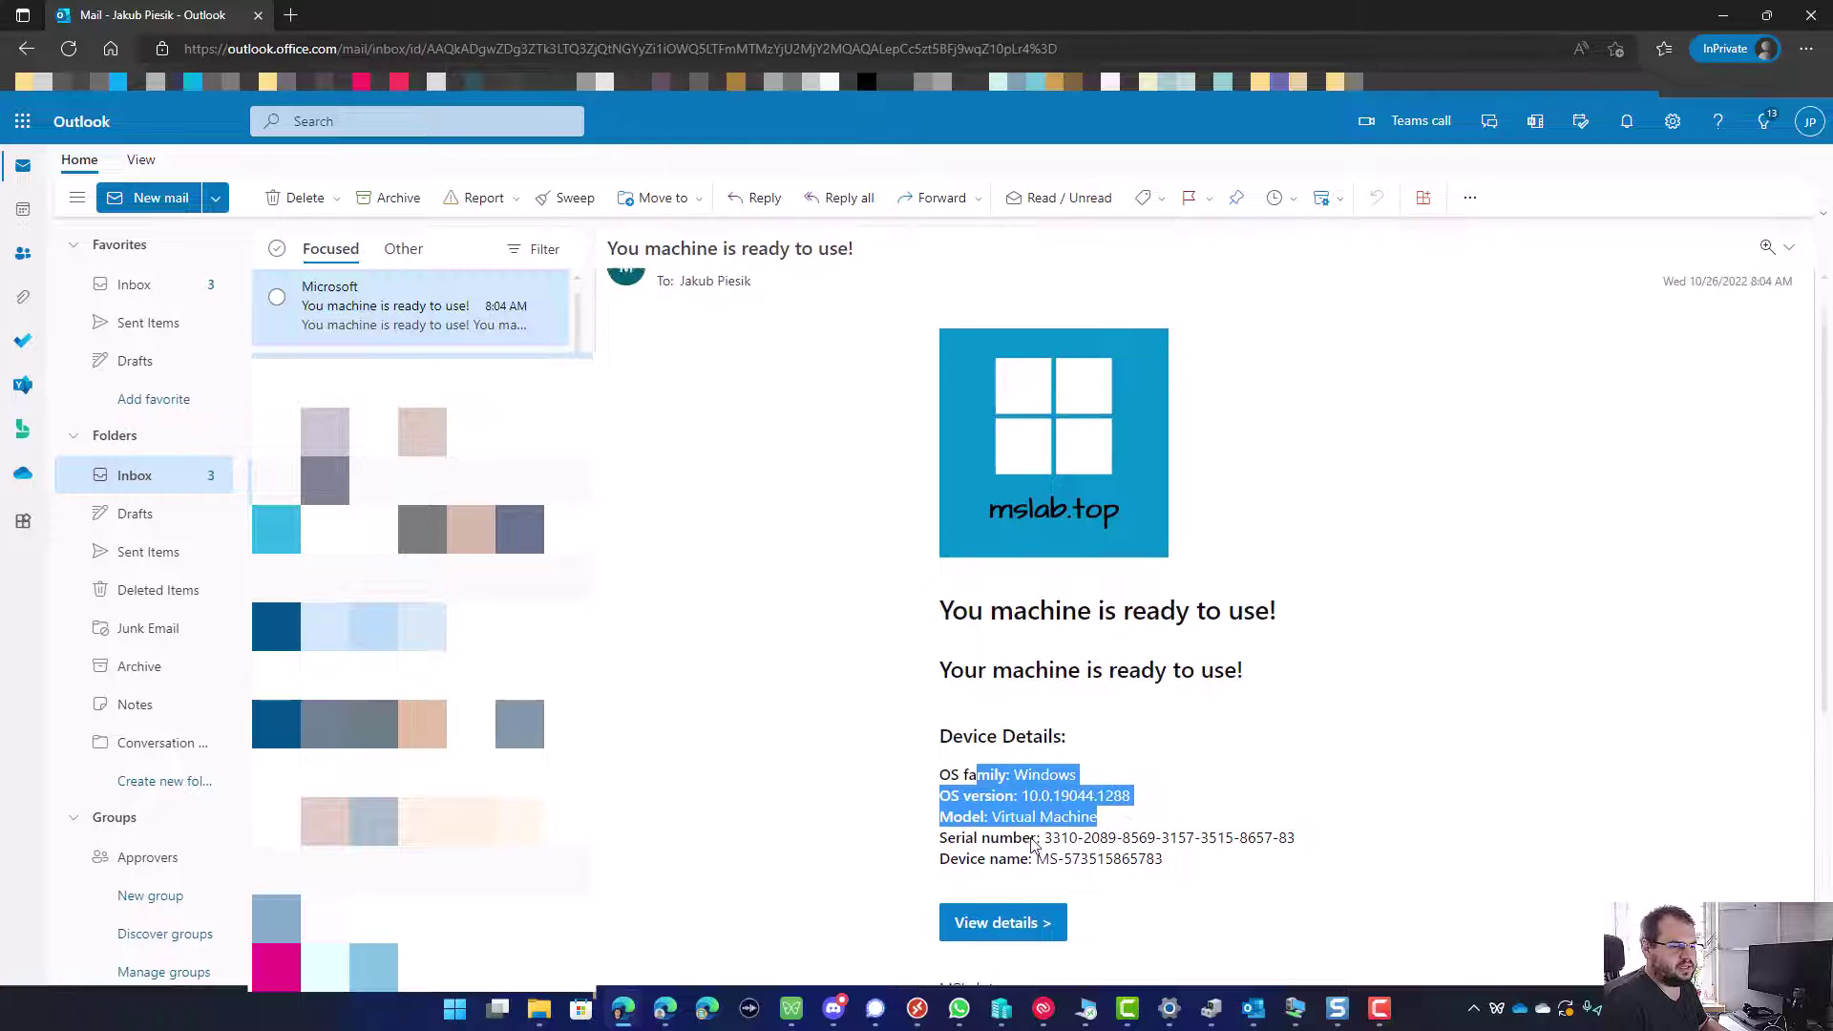
scroll(1032, 846, "down", 2)
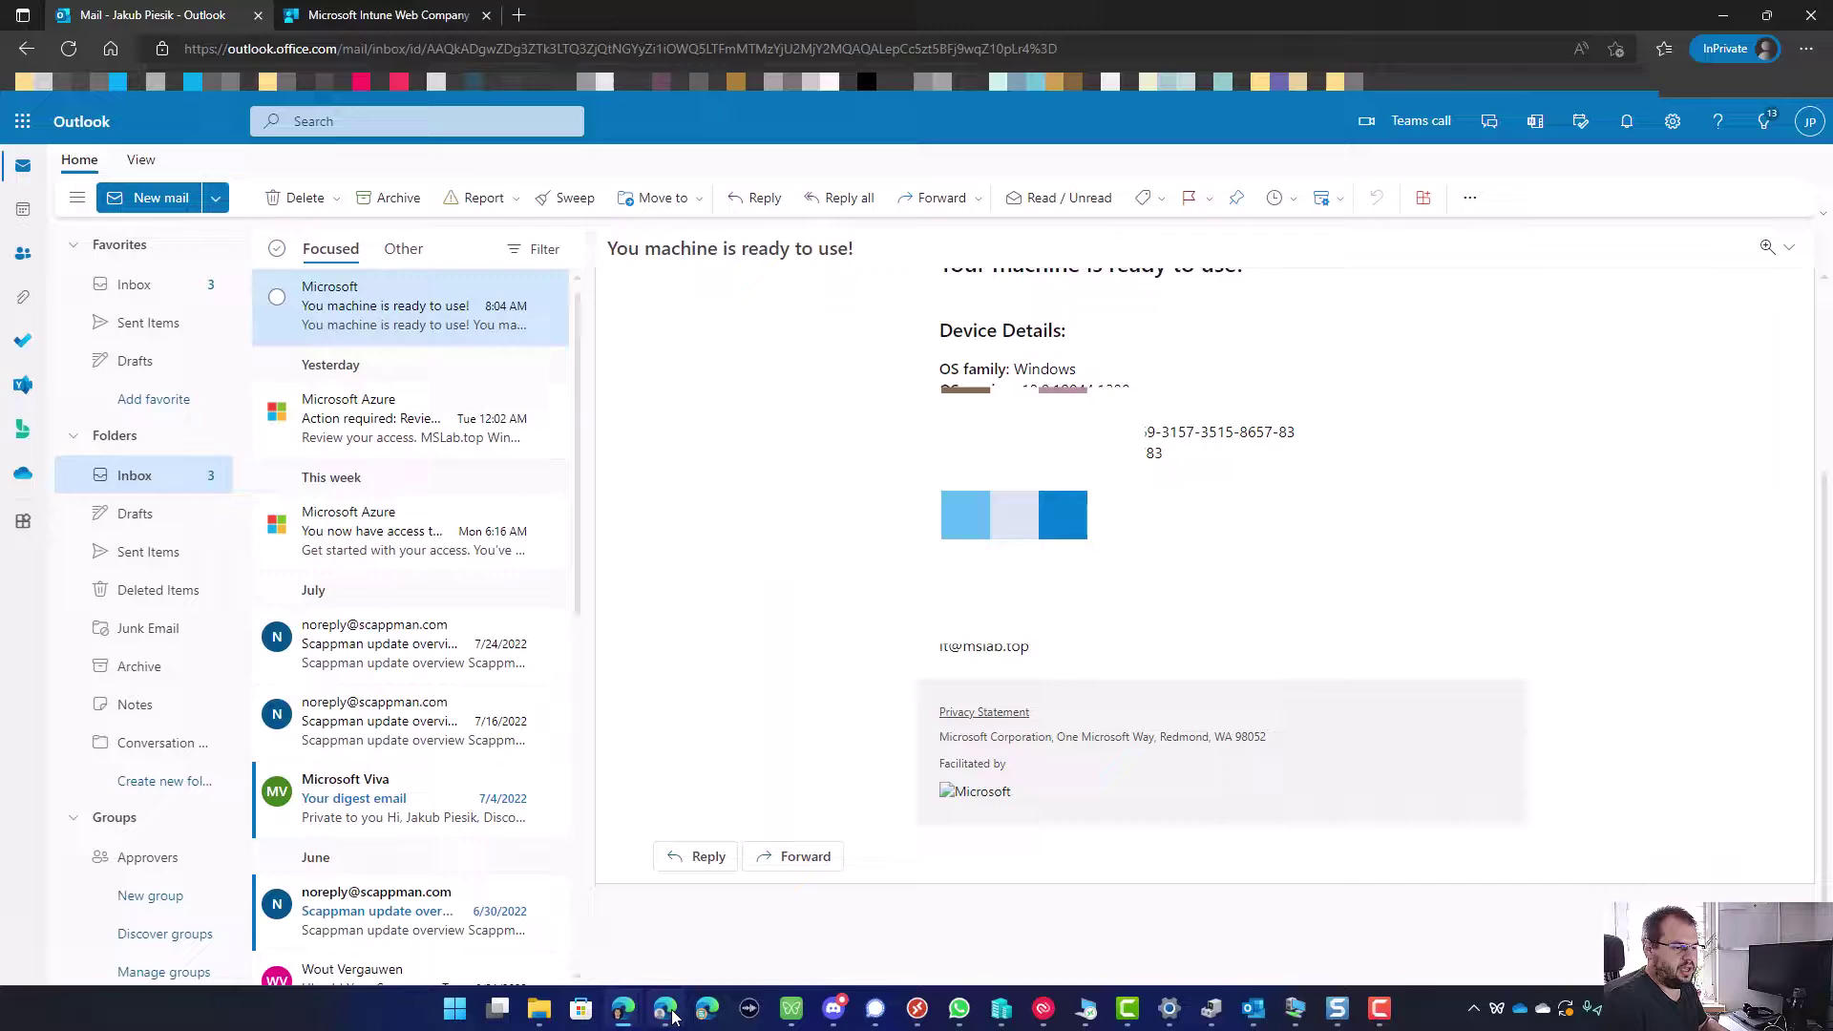
Step: Review the Cloud PC failure alert, then list all Windows 365 Cloud PCs to find the failed one
left_click(664, 1010)
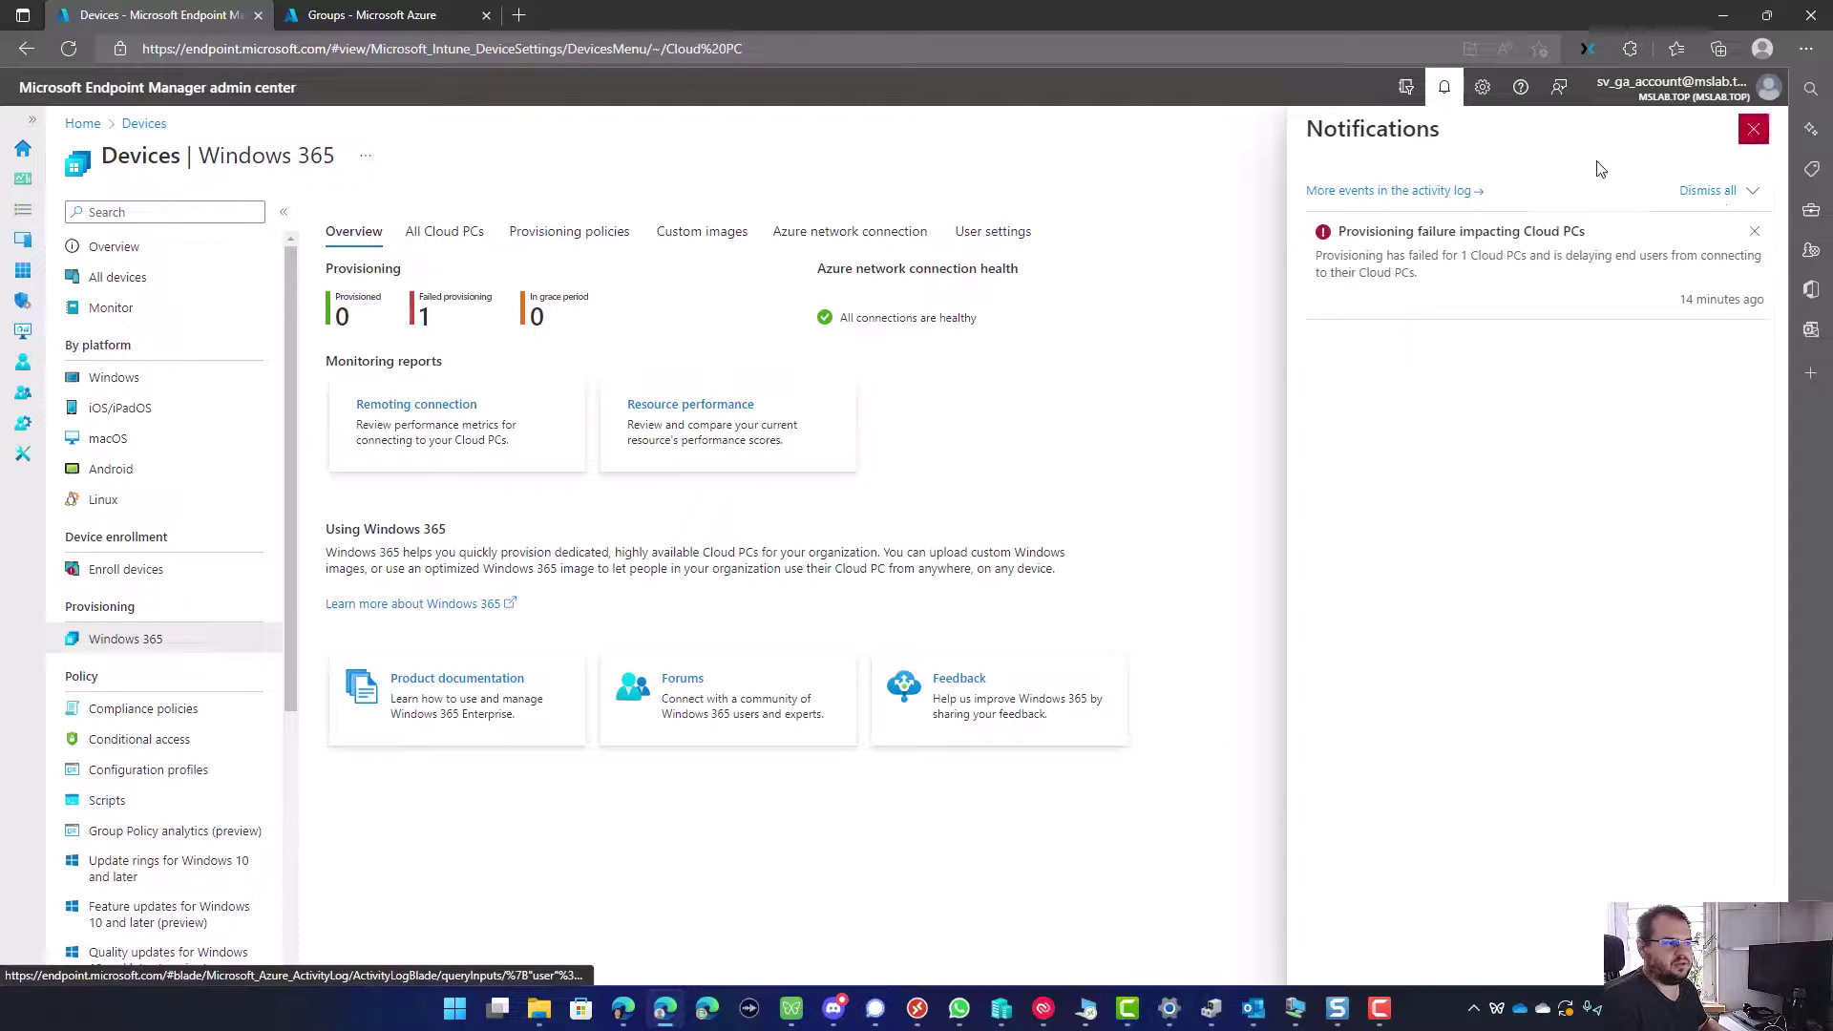
left_click(1753, 129)
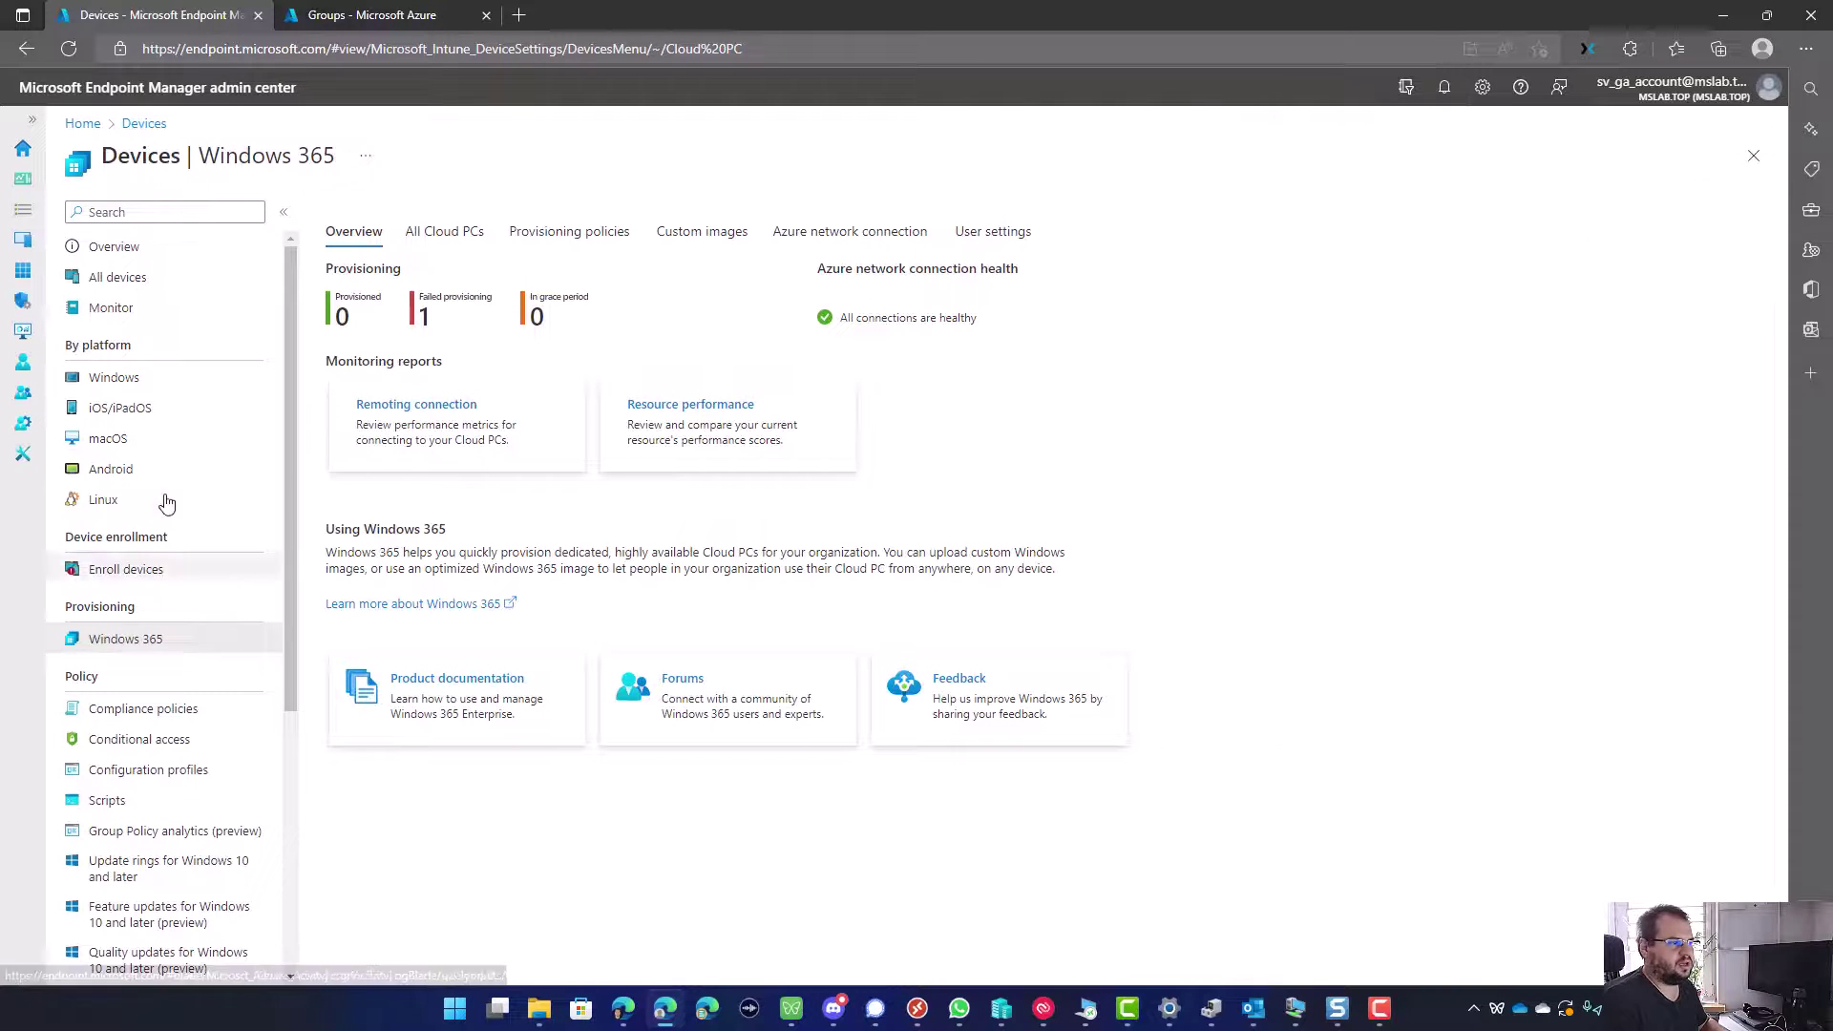
left_click(449, 237)
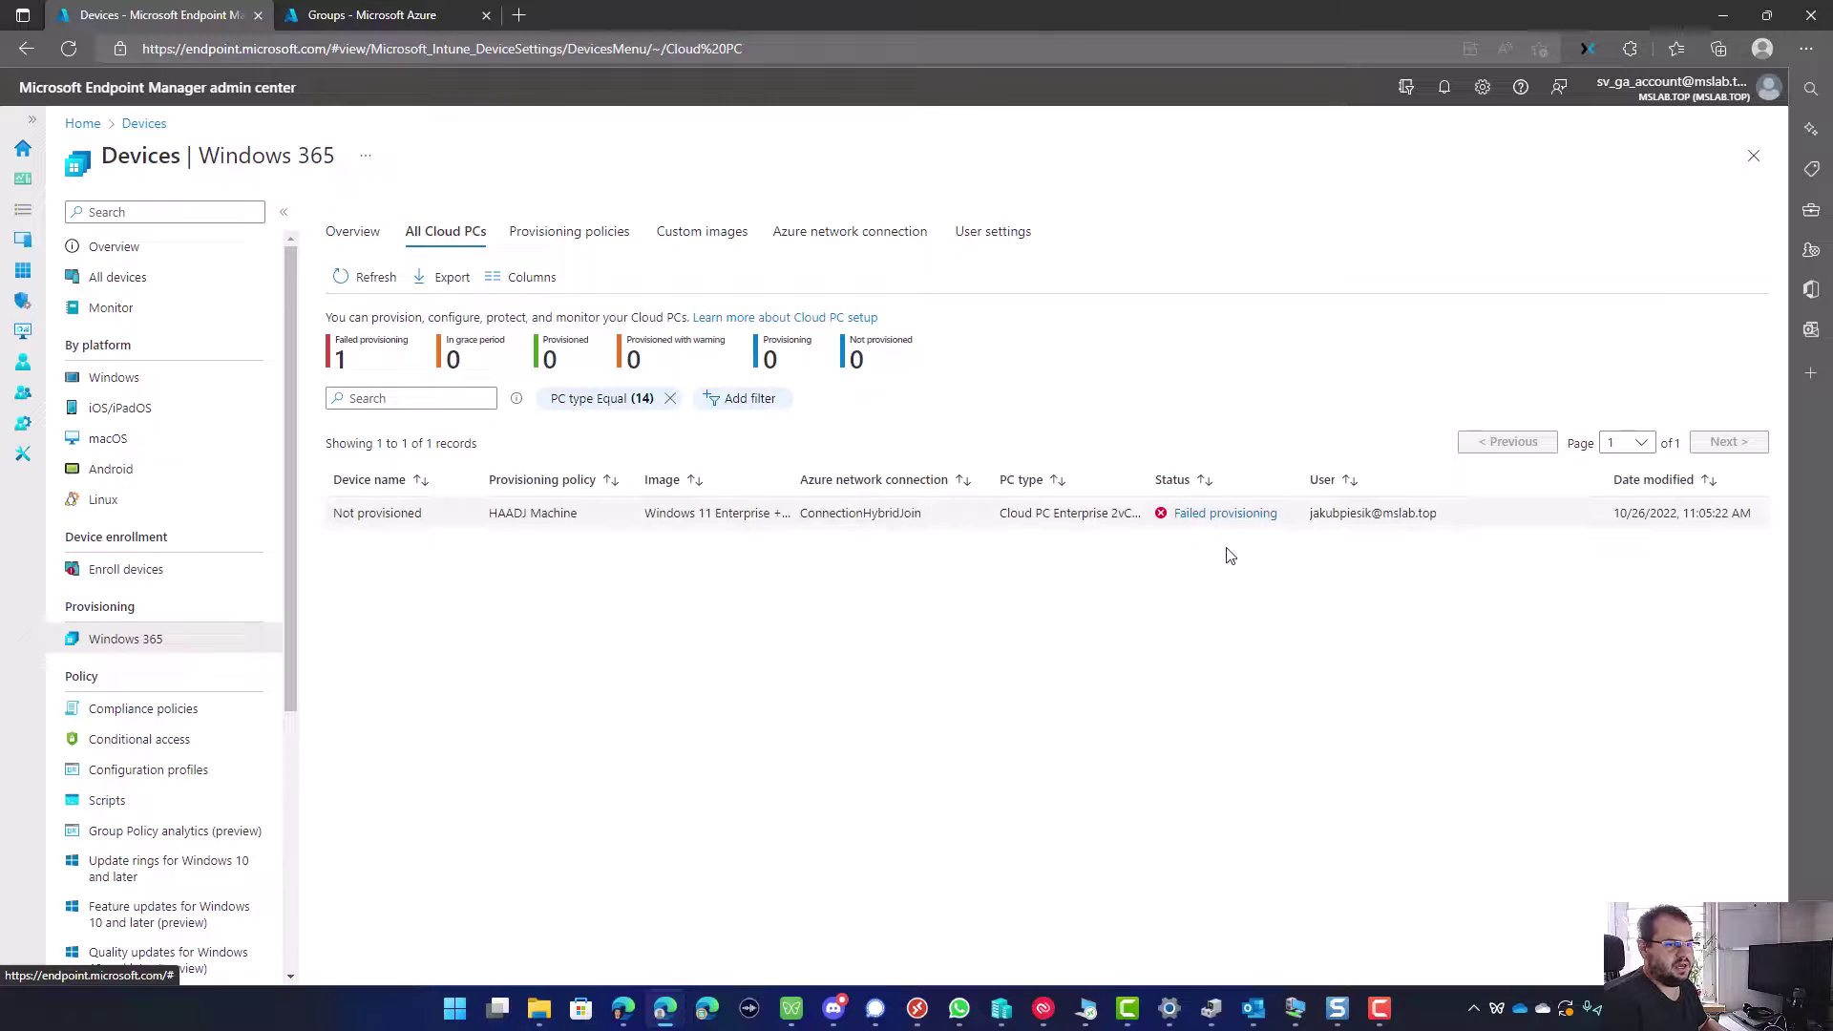